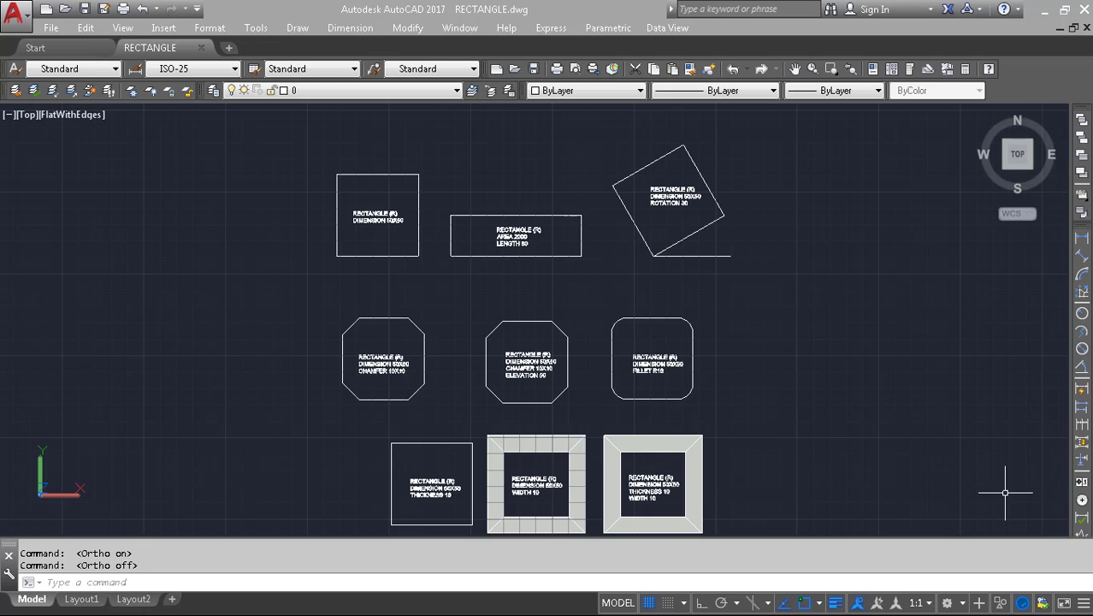
pyautogui.click(317, 581)
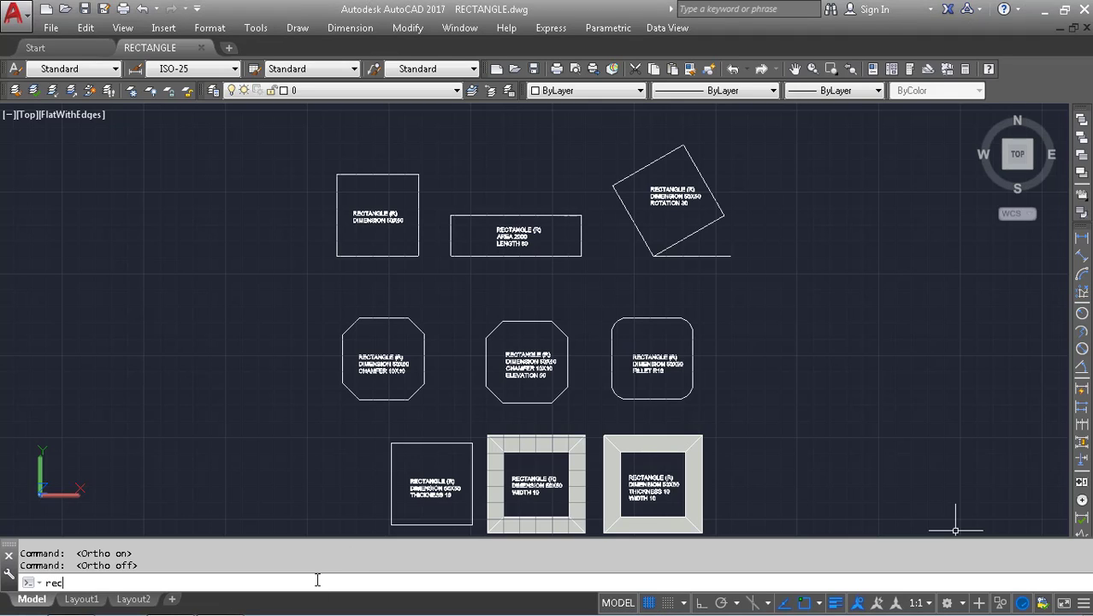
pyautogui.write('rec')
pyautogui.press('Return')
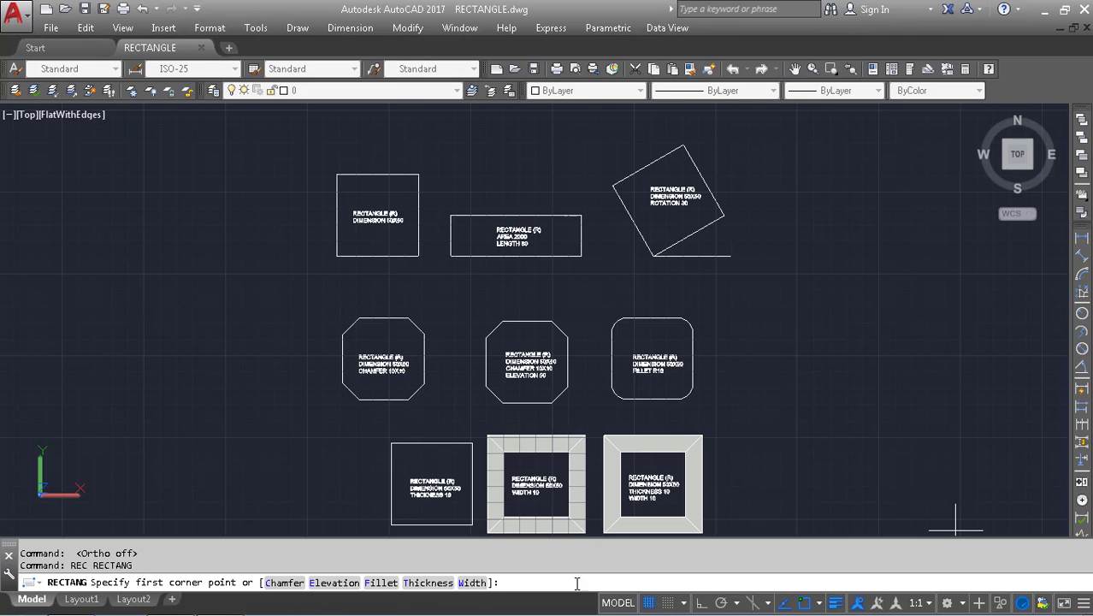
pyautogui.click(891, 434)
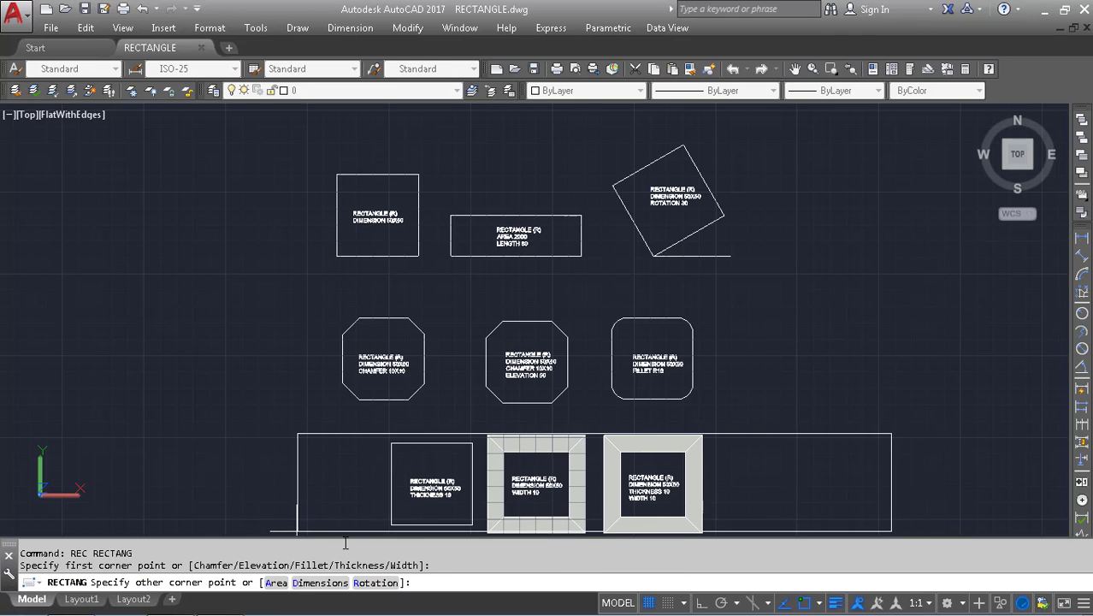
pyautogui.moveTo(838, 359); pyautogui.dragTo(558, 330, button='middle')
pyautogui.press('Escape')
# - Draw a rectangle with length 50 and width 50 in the empty area beside the example shapes
pyautogui.moveTo(730, 250); pyautogui.dragTo(543, 320, button='middle')
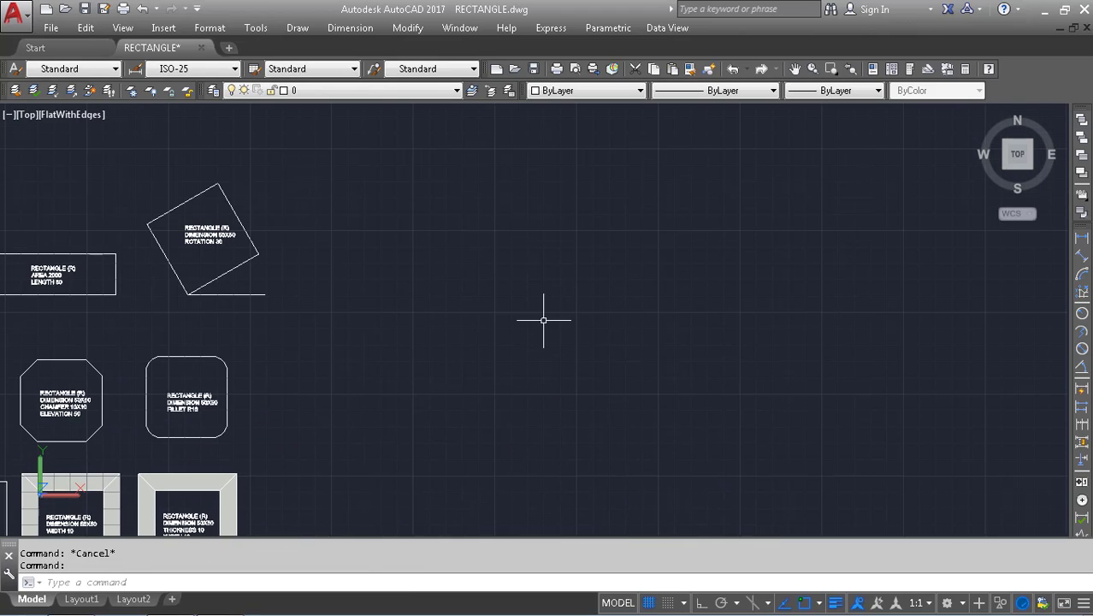
pyautogui.write('rec')
pyautogui.press('Return')
pyautogui.click(481, 397)
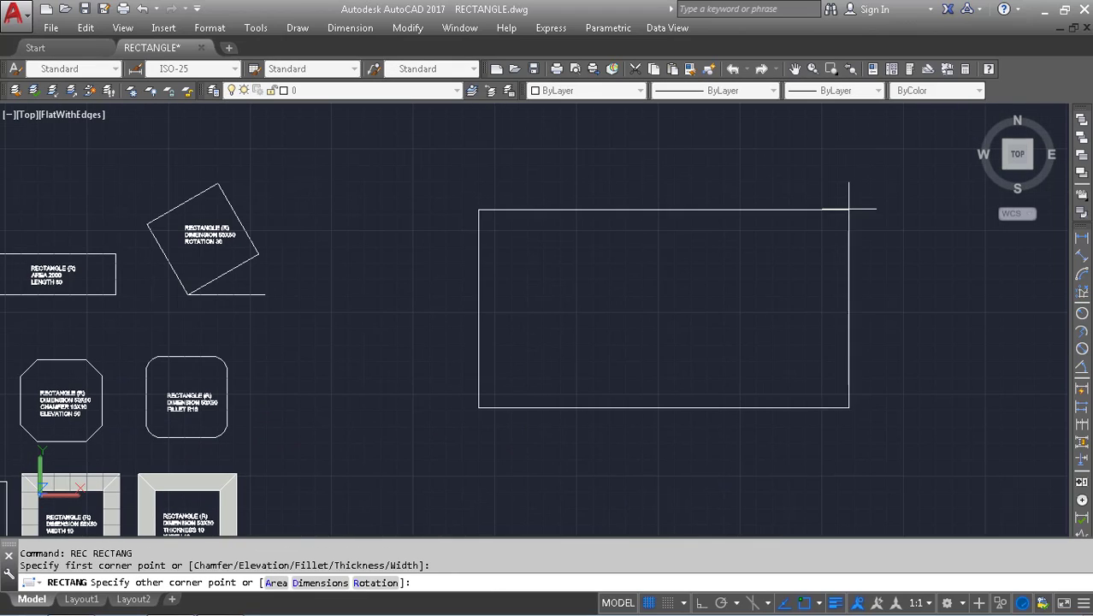
pyautogui.write('d')
pyautogui.press('Return')
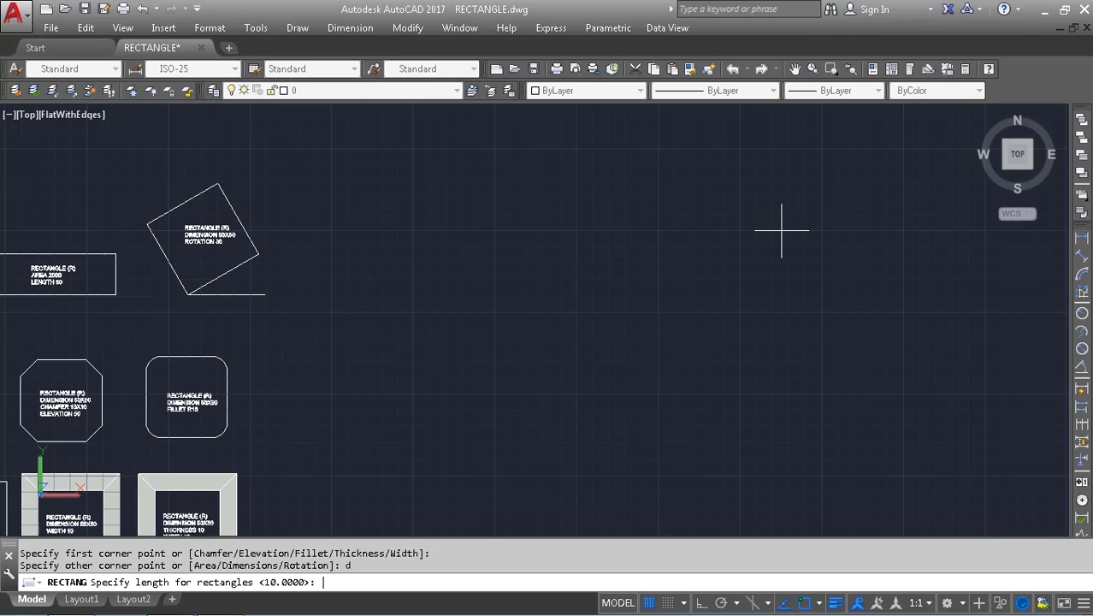
pyautogui.write('50')
pyautogui.press('Return')
pyautogui.write('50')
pyautogui.press('Return')
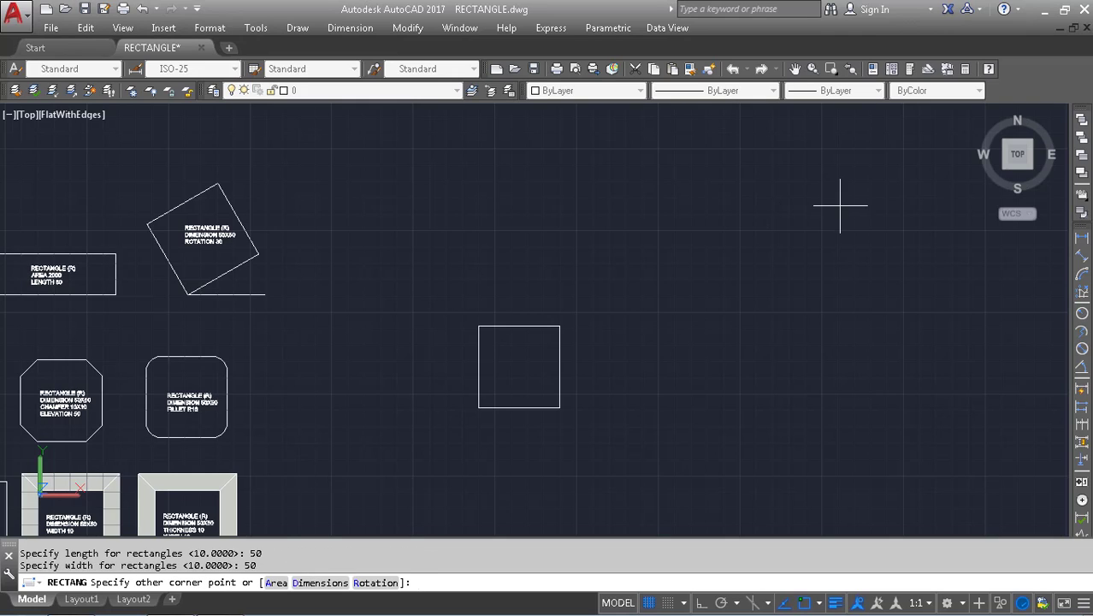
pyautogui.click(808, 224)
pyautogui.scroll(3, 527, 354)
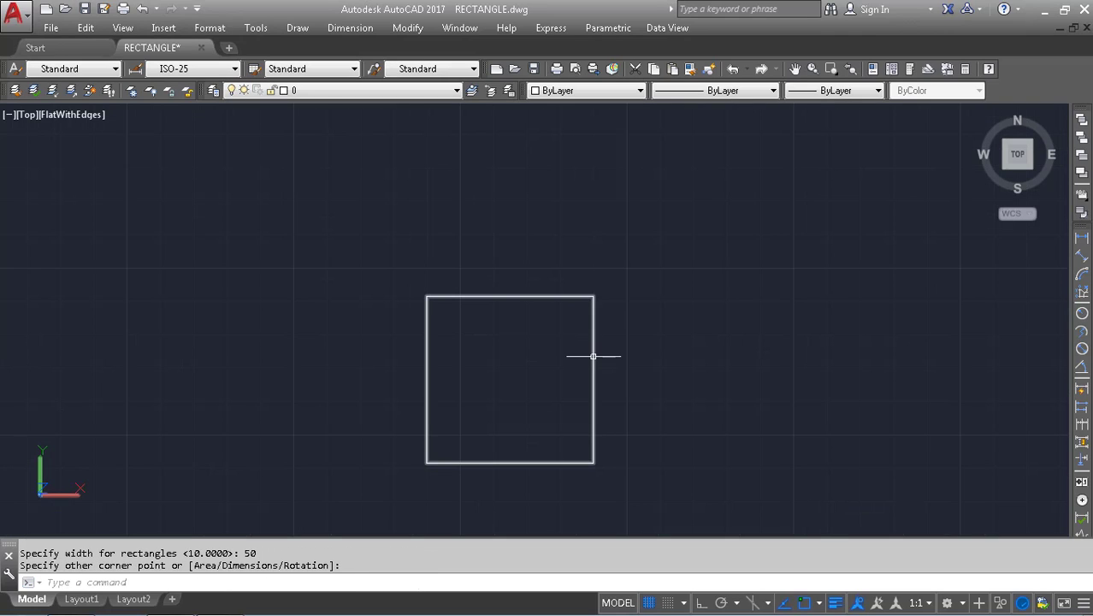
# - Erase the new 50 x 50 rectangle
pyautogui.click(640, 328)
pyautogui.click(472, 385)
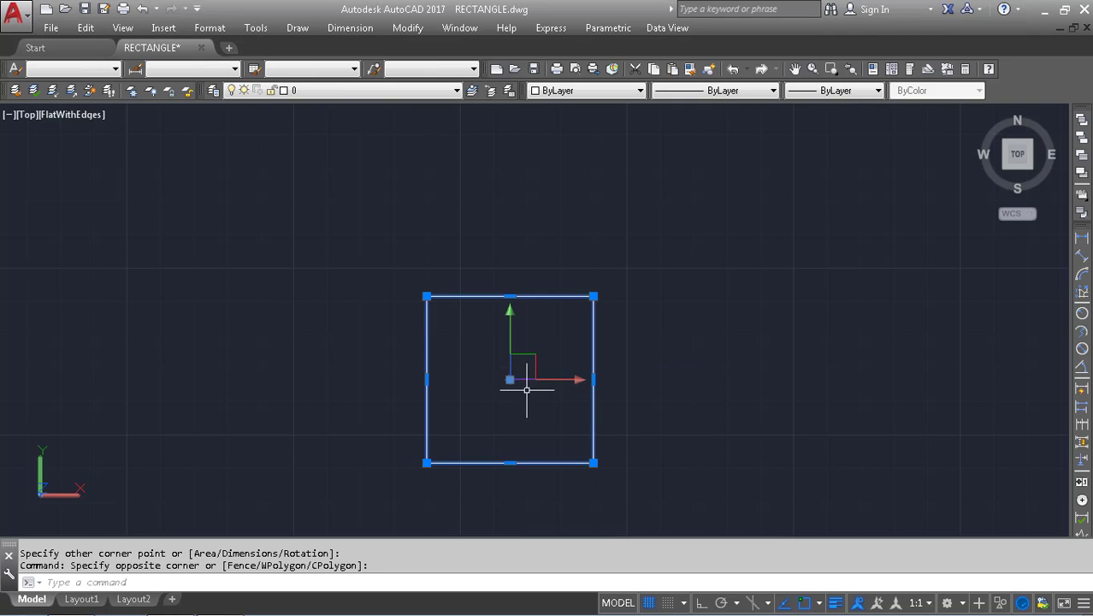
pyautogui.press('Escape')
pyautogui.press('Escape')
pyautogui.click(683, 244)
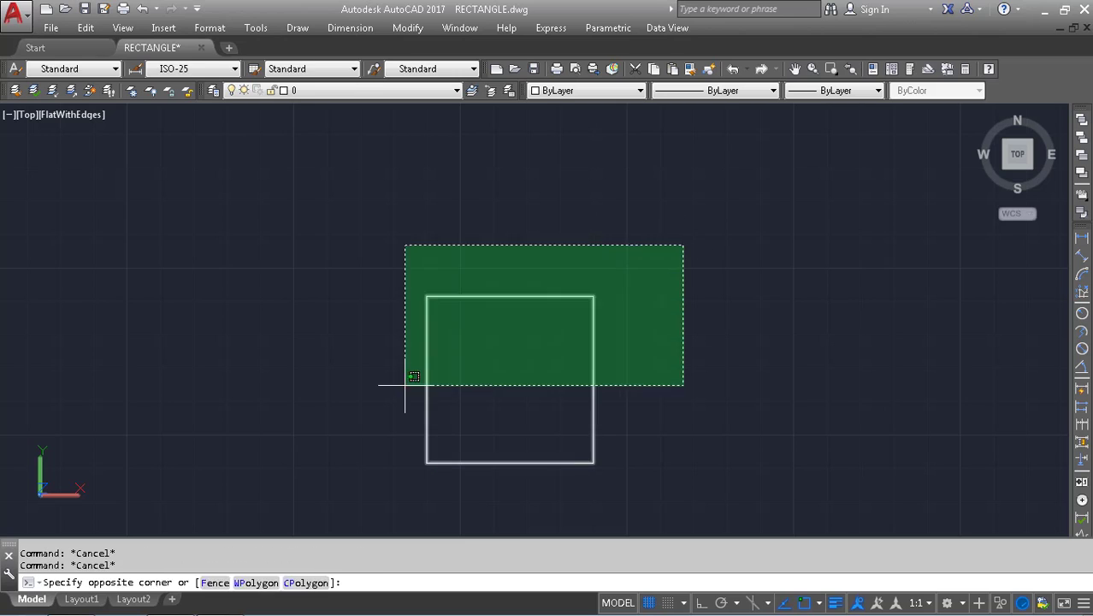
pyautogui.click(400, 382)
pyautogui.write('e')
pyautogui.press('Return')
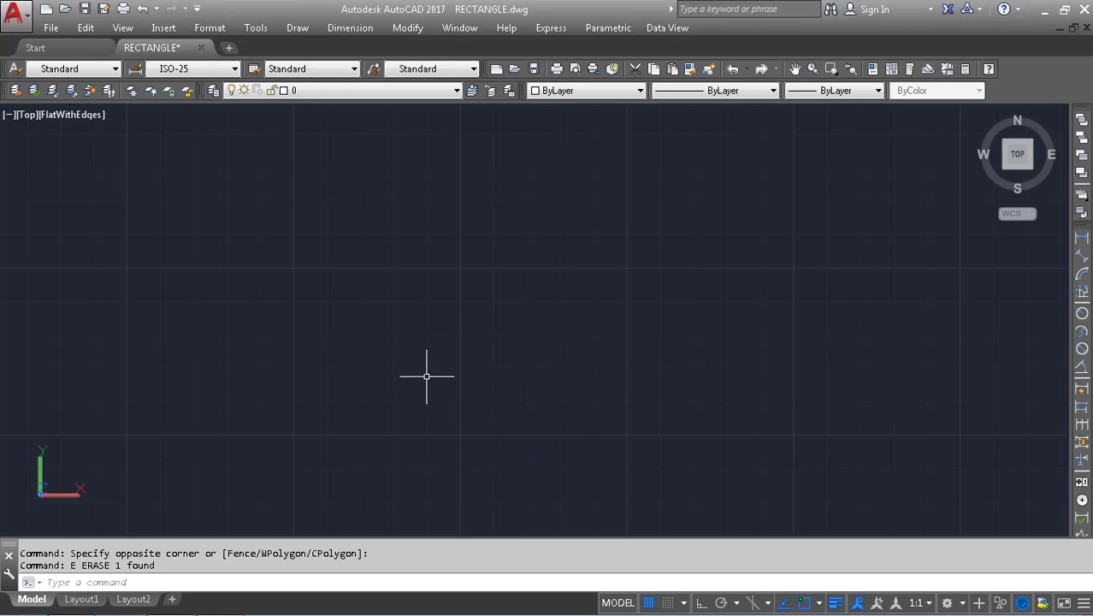
# - Examine the labels of the 50X50 rectangle and the neighbouring rectangle defined by area and length
pyautogui.scroll(-5, 597, 321)
pyautogui.scroll(1, 377, 272)
pyautogui.scroll(7, 377, 272)
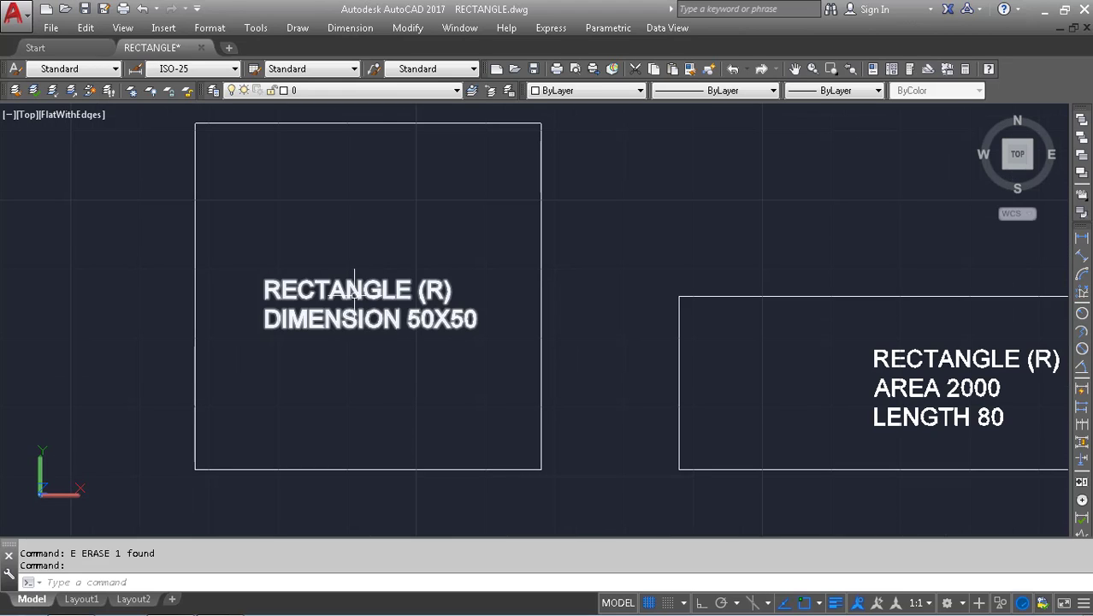
pyautogui.moveTo(466, 335); pyautogui.dragTo(103, 254, button='middle')
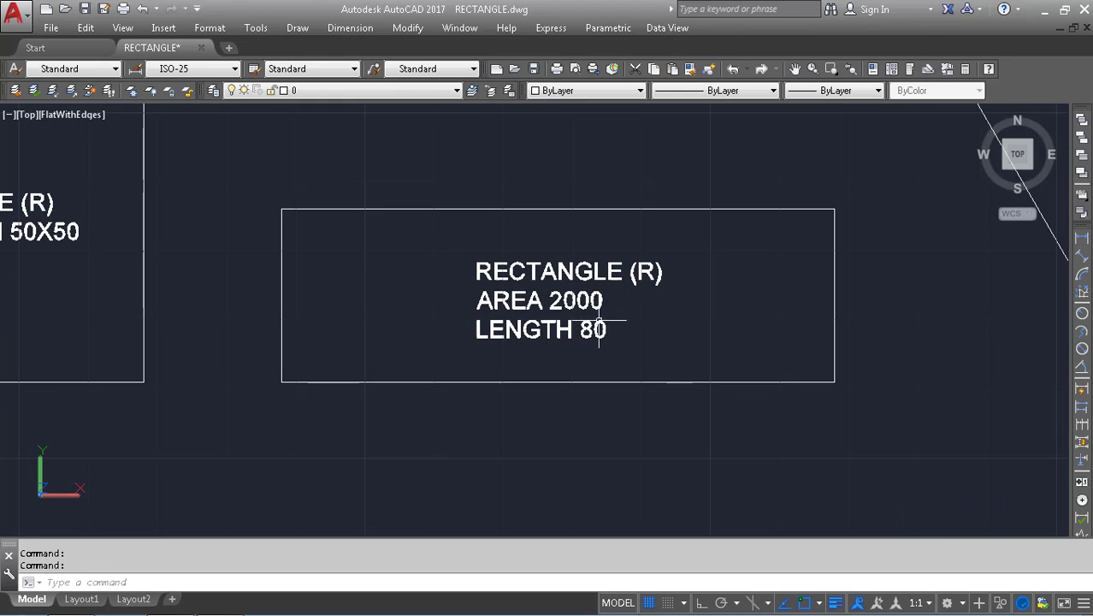
pyautogui.moveTo(608, 330); pyautogui.dragTo(366, 313, button='middle')
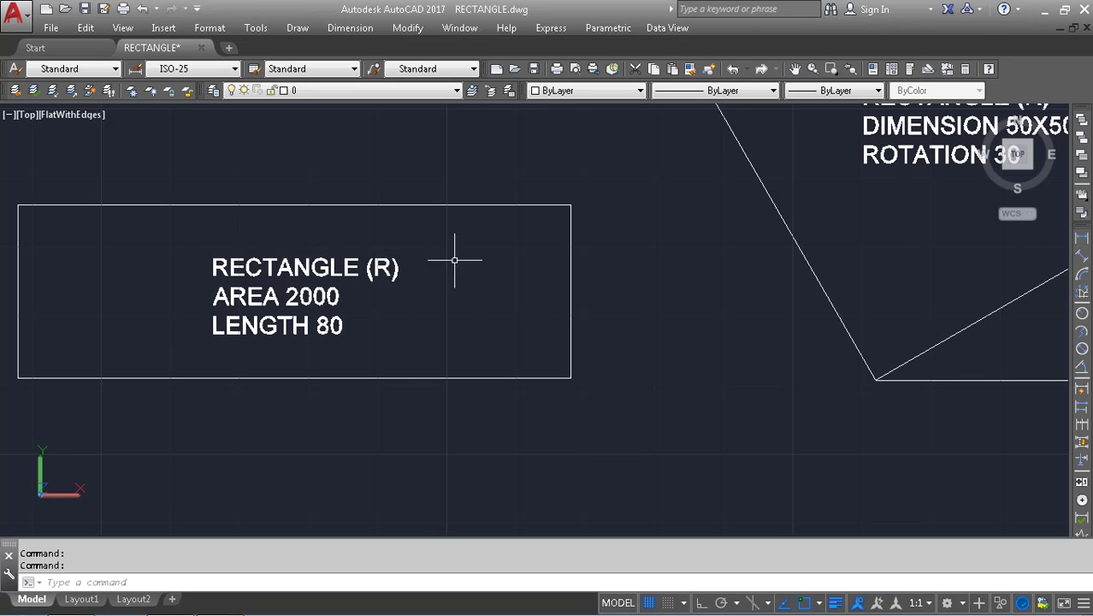
pyautogui.moveTo(461, 266); pyautogui.dragTo(262, 301, button='middle')
pyautogui.moveTo(328, 311); pyautogui.dragTo(496, 335, button='middle')
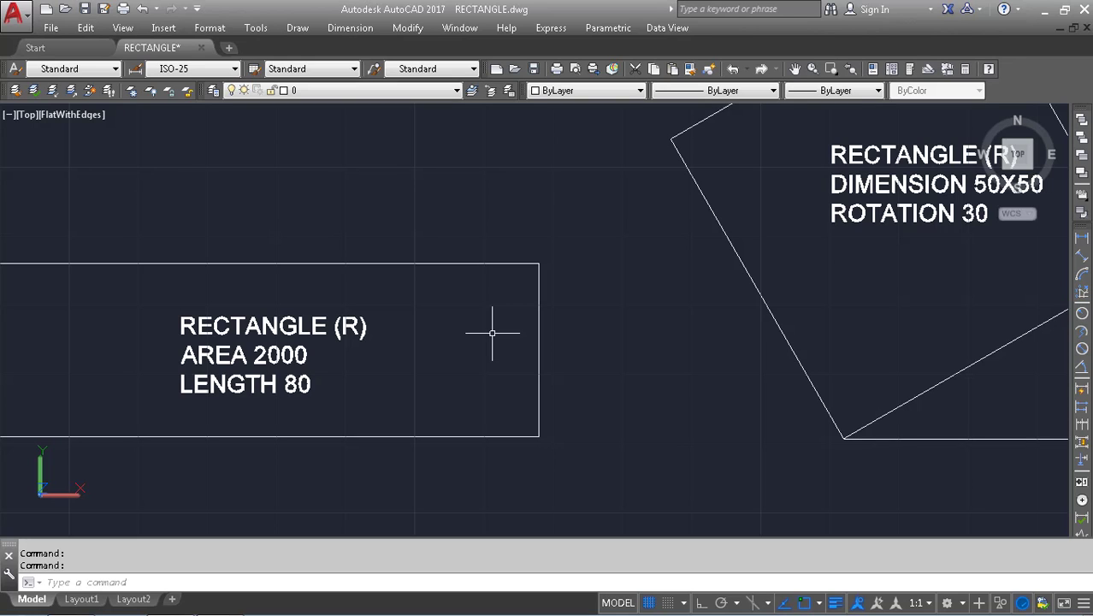
# - Switch to Calculator, divide the area 2000 by the length 80, and close Calculator
pyautogui.press('super')
pyautogui.write('calc')
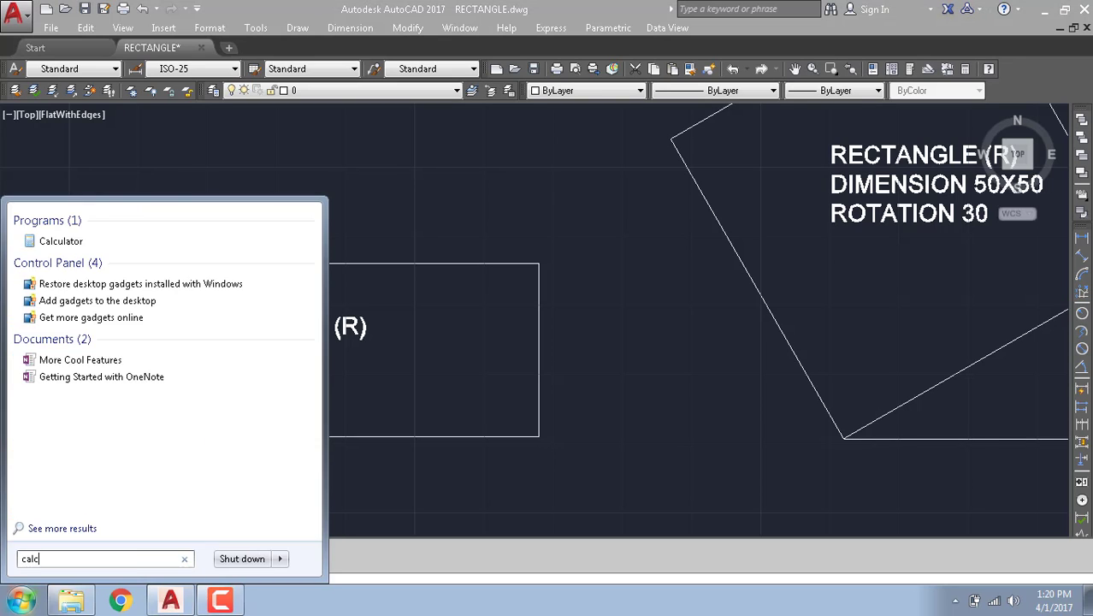
pyautogui.press('Return')
pyautogui.click(522, 437)
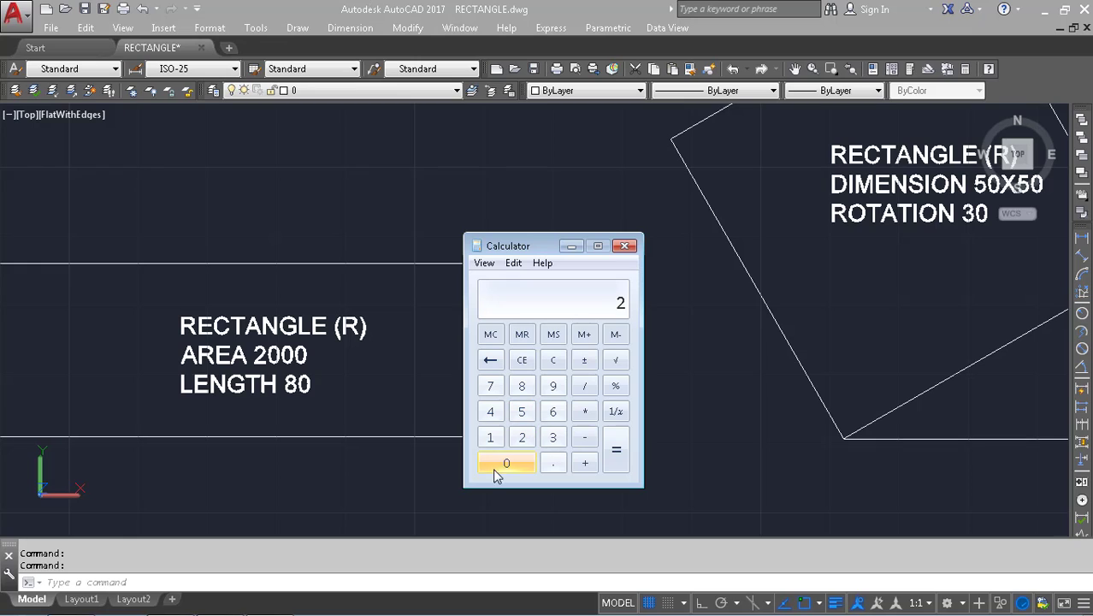
pyautogui.tripleClick(506, 461)
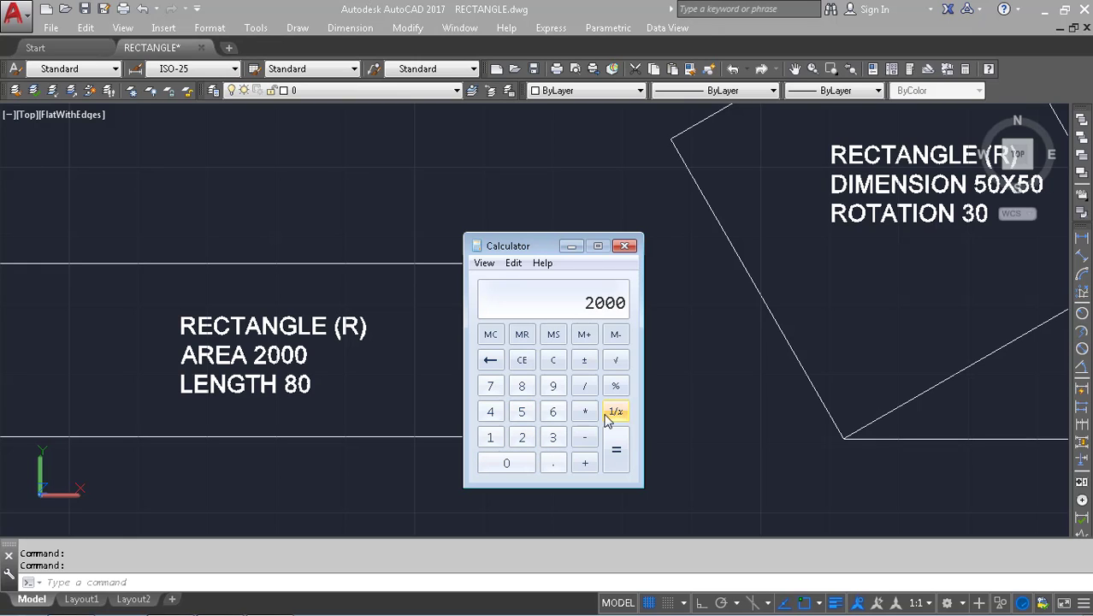
pyautogui.click(585, 389)
pyautogui.click(522, 386)
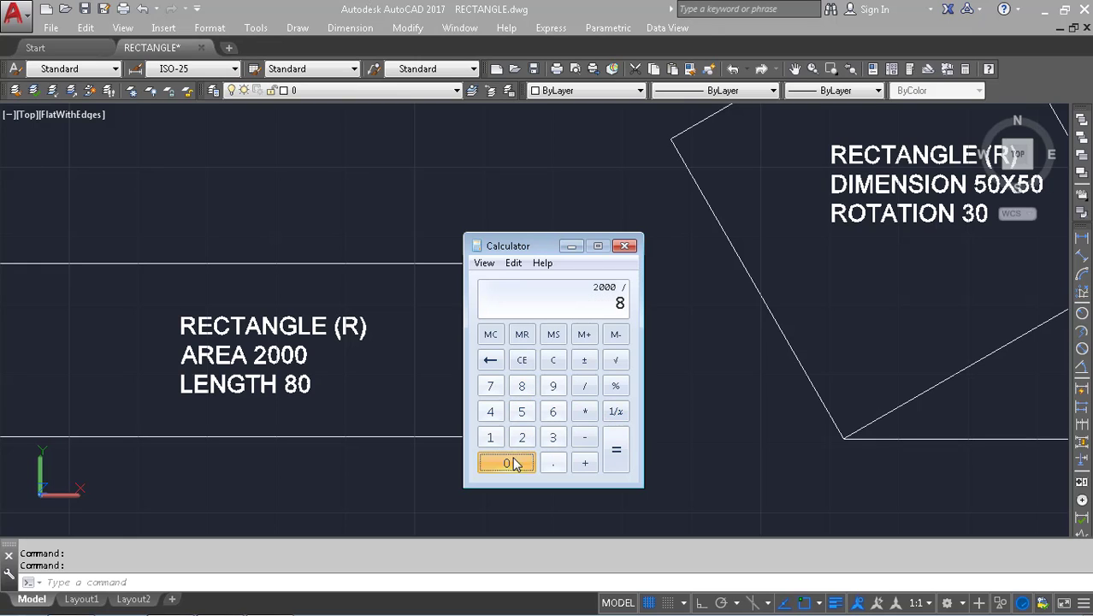
pyautogui.click(507, 463)
pyautogui.click(617, 462)
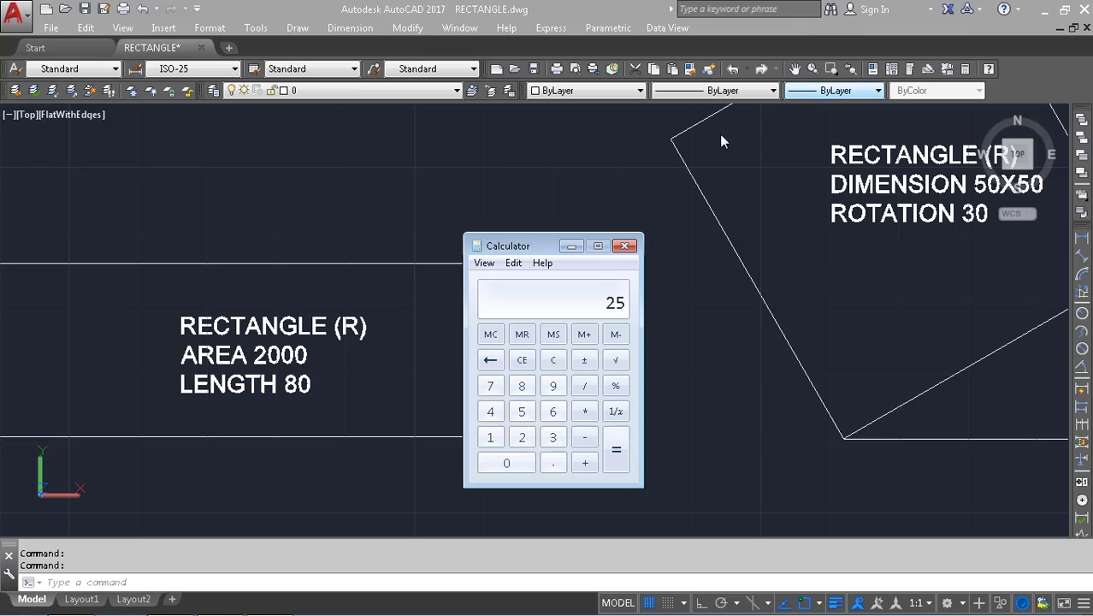
pyautogui.click(624, 247)
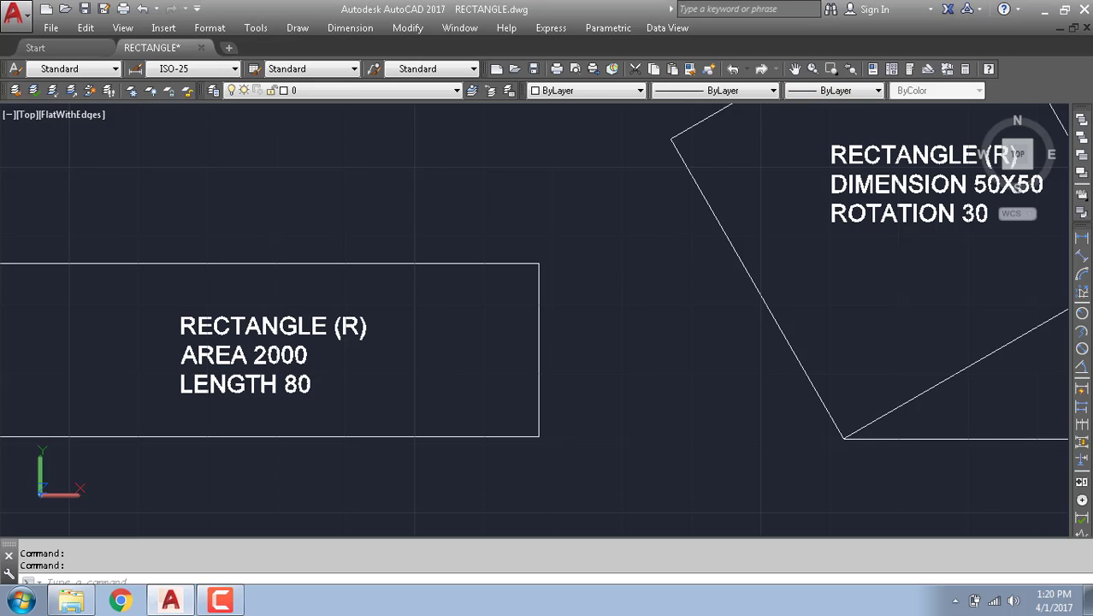
# - Draw a freehand rectangle in the empty area beside the rotated 50X50 example
pyautogui.moveTo(782, 250); pyautogui.dragTo(292, 288, button='middle')
pyautogui.scroll(-2, 810, 393)
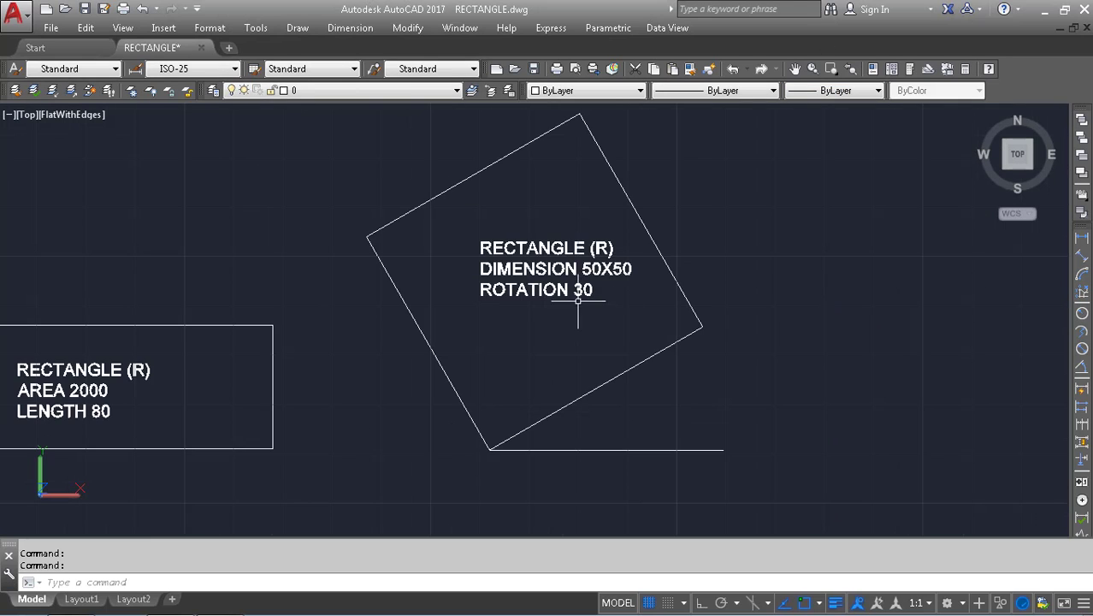
pyautogui.moveTo(632, 253); pyautogui.dragTo(411, 296, button='middle')
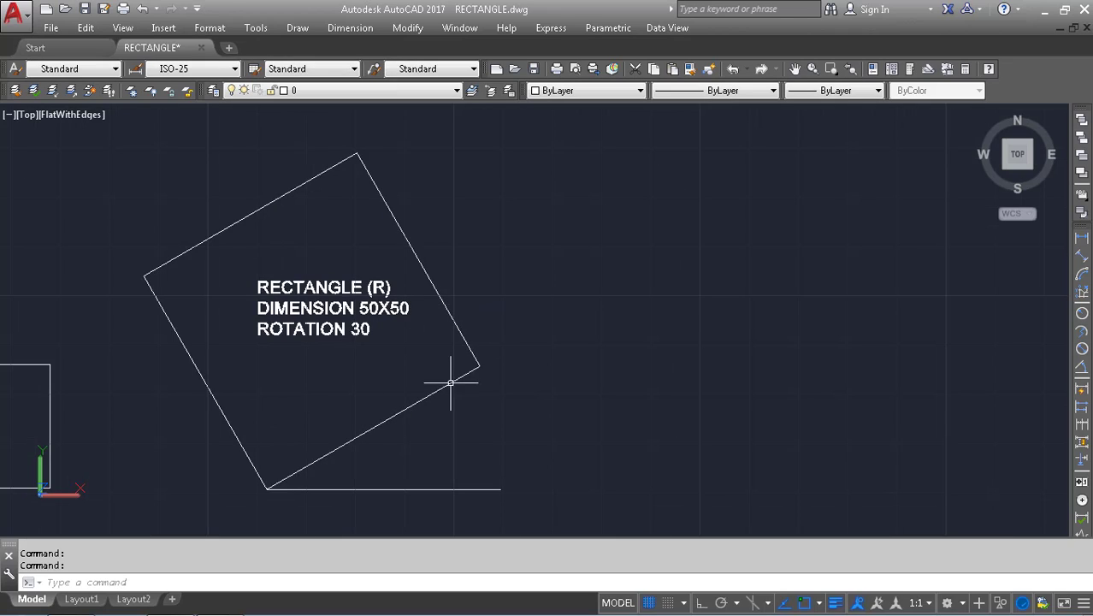
pyautogui.moveTo(449, 378); pyautogui.dragTo(224, 419, button='middle')
pyautogui.press('Return')
pyautogui.click(444, 483)
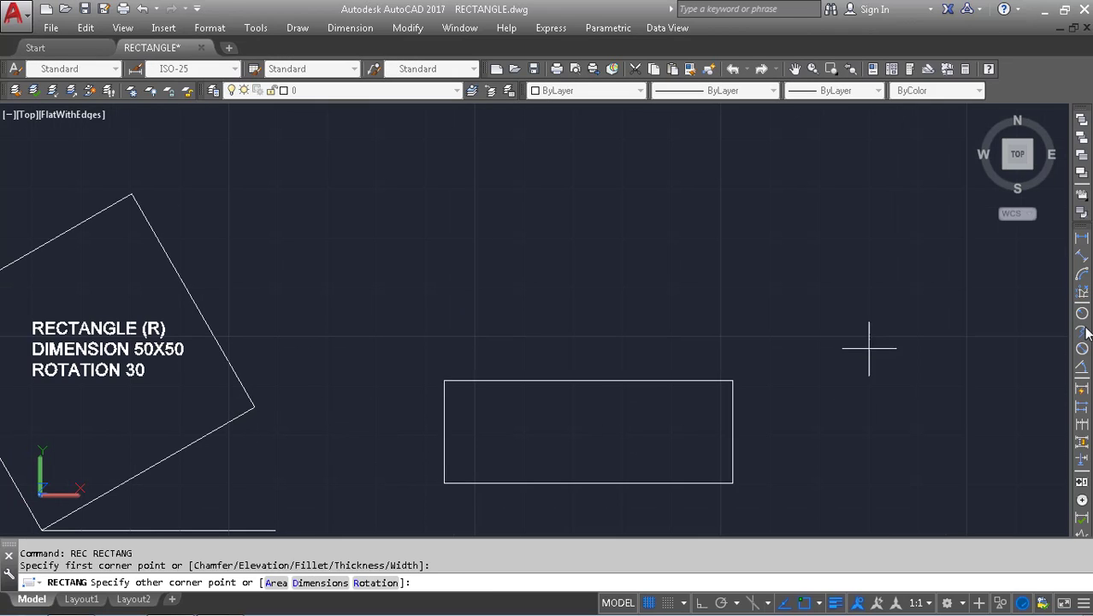
pyautogui.click(821, 225)
pyautogui.press('Escape')
# - Rotate the new rectangle by 30 degrees about its lower-left corner
pyautogui.click(970, 273)
pyautogui.click(729, 328)
pyautogui.moveTo(512, 394); pyautogui.dragTo(585, 371, button='middle')
pyautogui.write('ro')
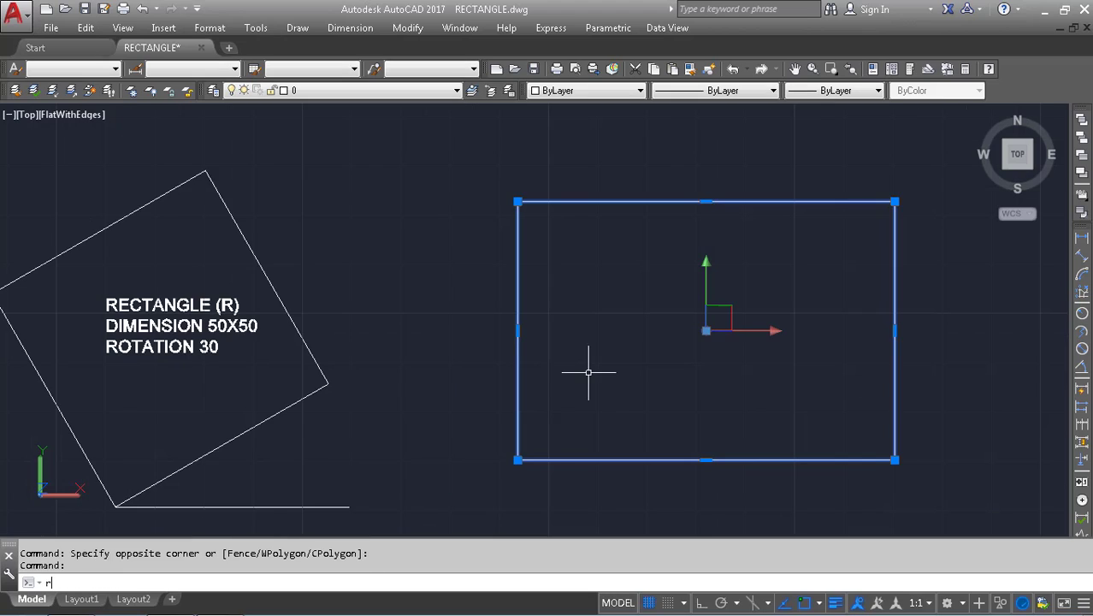
pyautogui.press('Return')
pyautogui.click(517, 460)
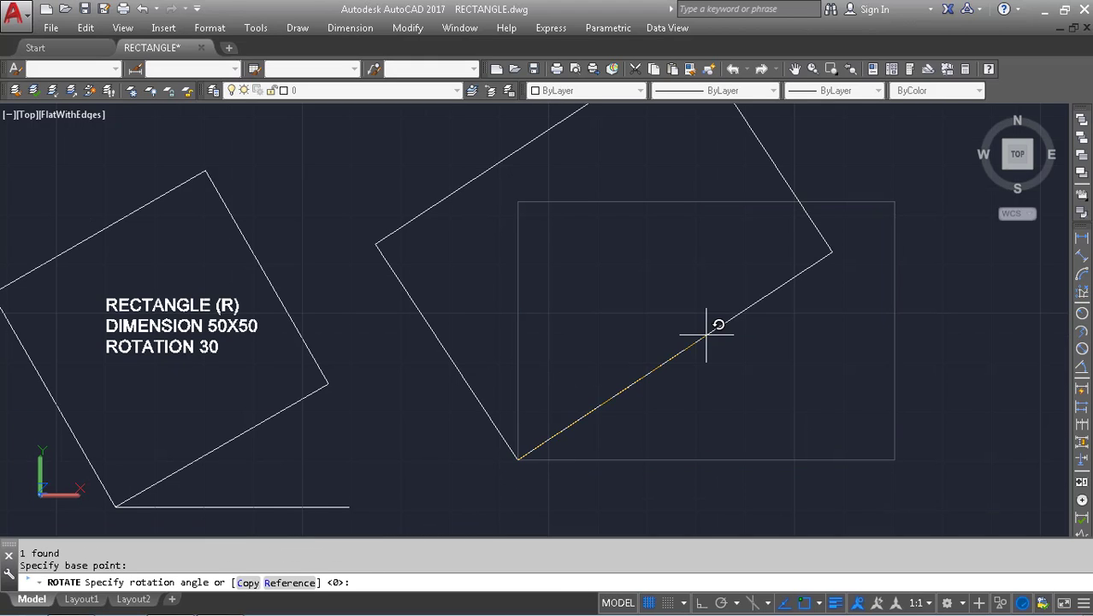
pyautogui.write('30')
pyautogui.press('Return')
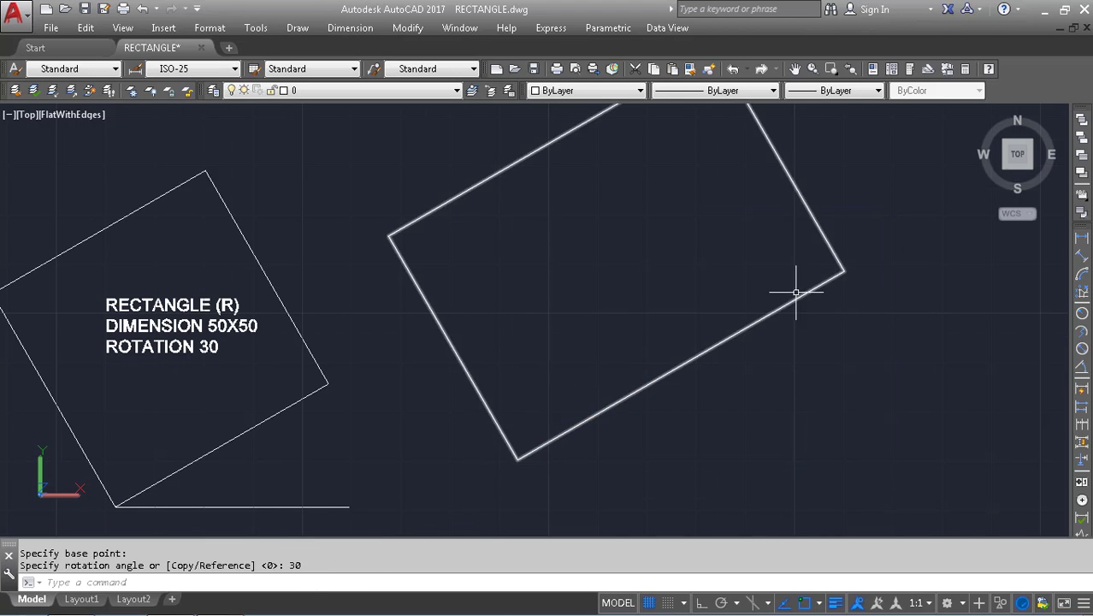
# - Erase the rotated freehand rectangle beside the example shapes
pyautogui.scroll(-3, 769, 295)
pyautogui.click(856, 221)
pyautogui.click(781, 278)
pyautogui.write('e')
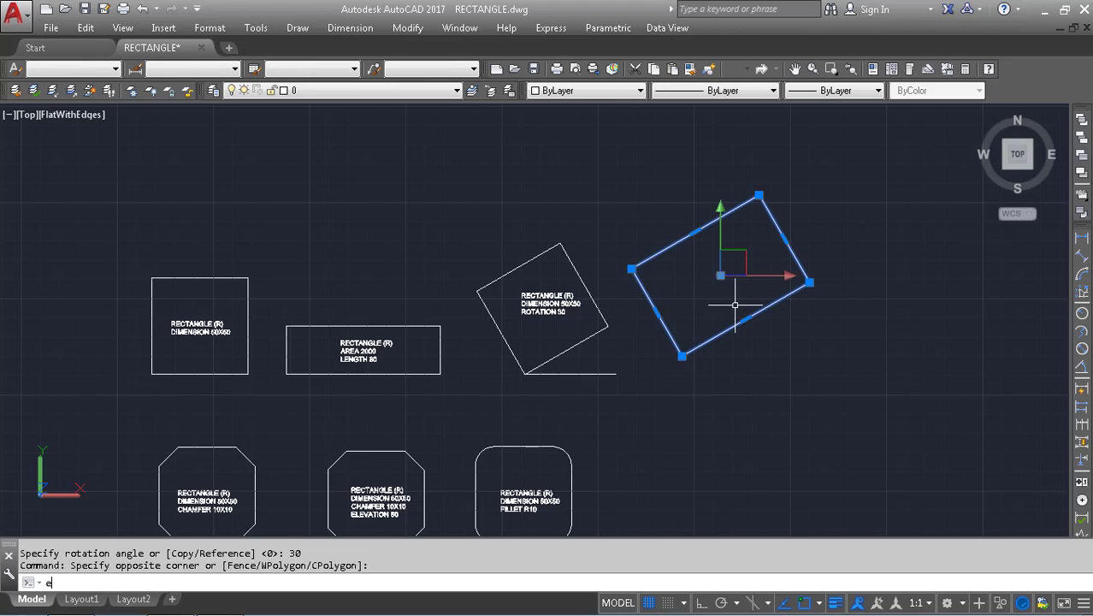
pyautogui.press('Return')
# - Draw a freehand rectangle beside the 50X50 example with 10X10 chamfers, on the side away from the elevation example
pyautogui.scroll(-2, 599, 316)
pyautogui.moveTo(373, 426); pyautogui.dragTo(512, 303, button='middle')
pyautogui.scroll(5, 512, 302)
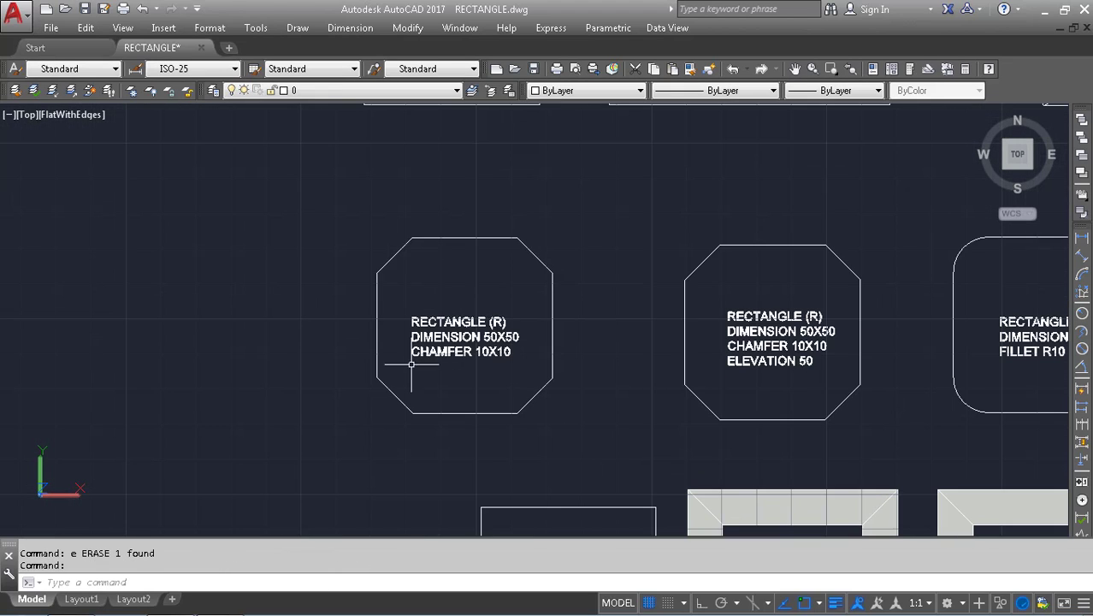
pyautogui.moveTo(185, 303); pyautogui.dragTo(260, 348, button='middle')
pyautogui.write('rec')
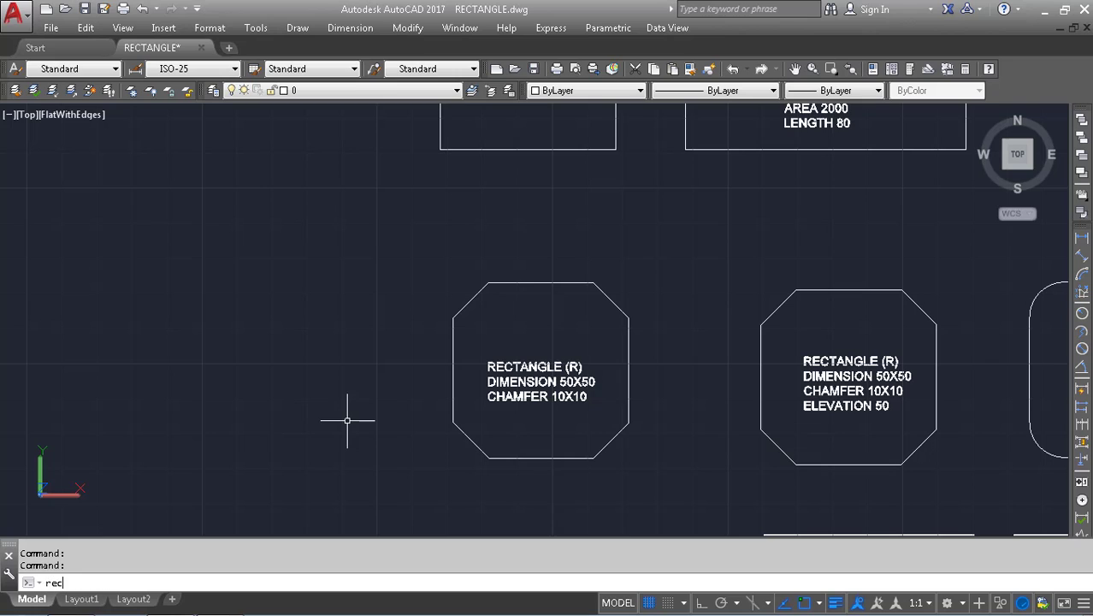
pyautogui.press('Return')
pyautogui.click(123, 428)
pyautogui.click(294, 289)
pyautogui.press('Escape')
pyautogui.press('Escape')
# - Chamfer the new rectangle's lower-right corner with first and second distances of 10
pyautogui.write('c')
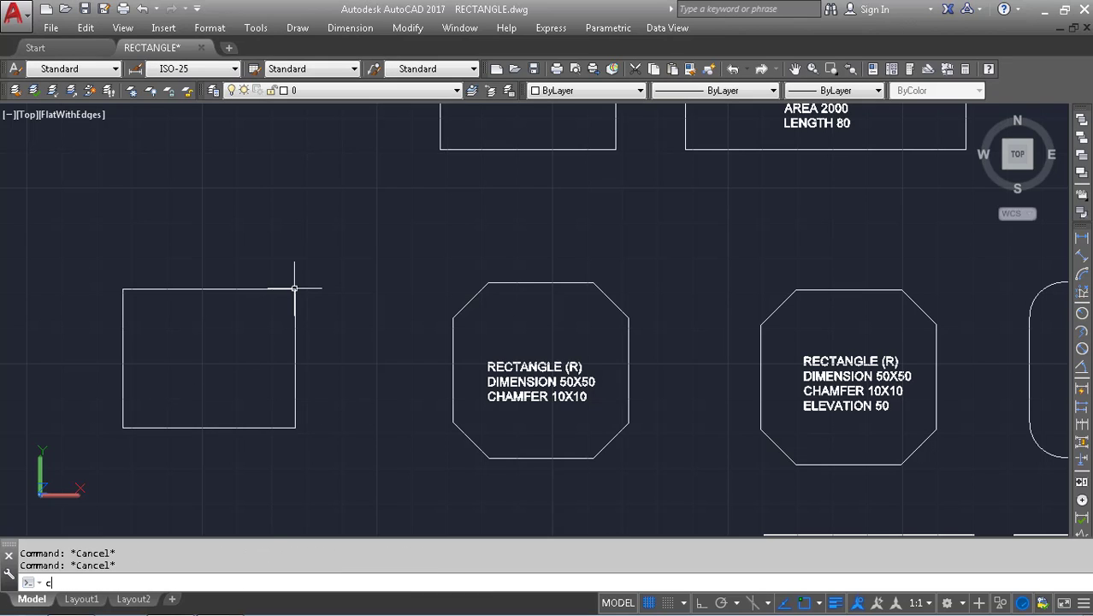
pyautogui.write('ha')
pyautogui.press('Return')
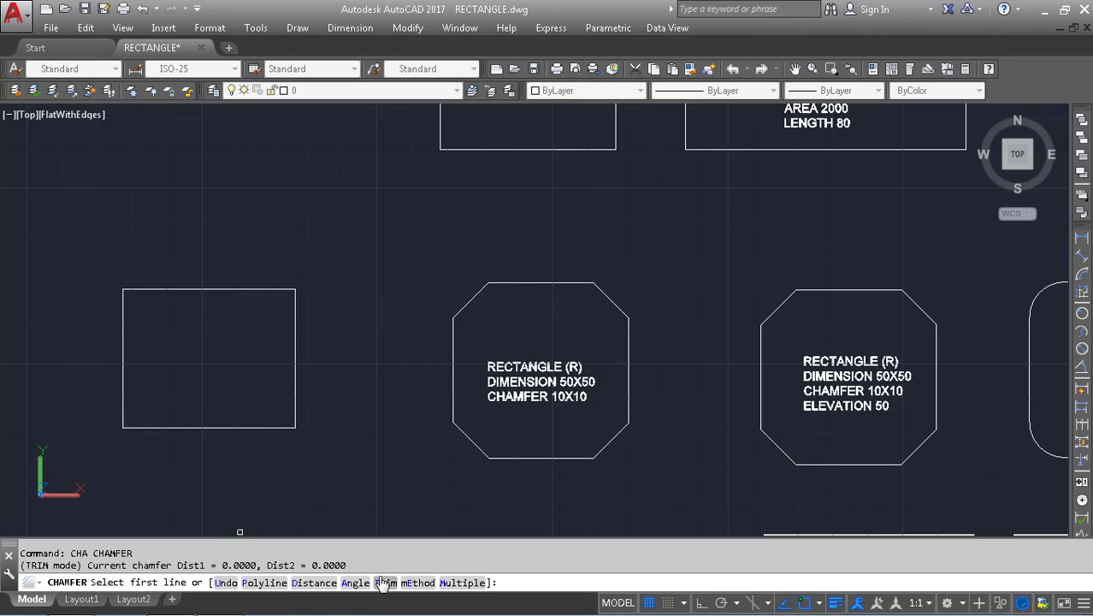
pyautogui.click(313, 582)
pyautogui.write('10')
pyautogui.press('Return')
pyautogui.write('10')
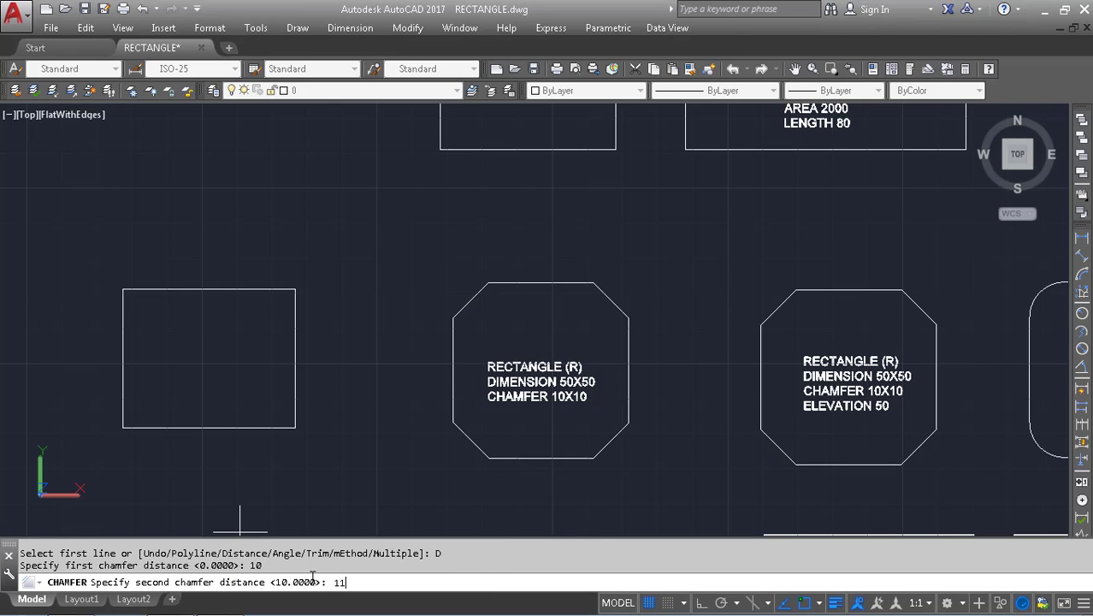
pyautogui.press('Return')
pyautogui.click(284, 428)
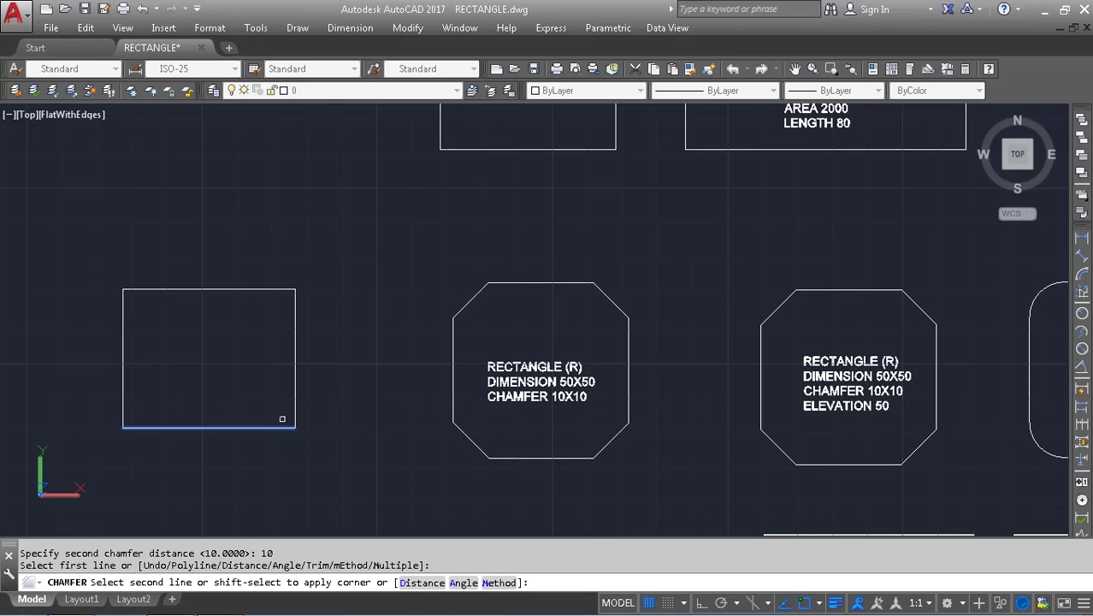
pyautogui.click(295, 412)
# - Chamfer all corners of the freehand rectangle at once as a polyline, using chamfer distances of 10
pyautogui.press('Return')
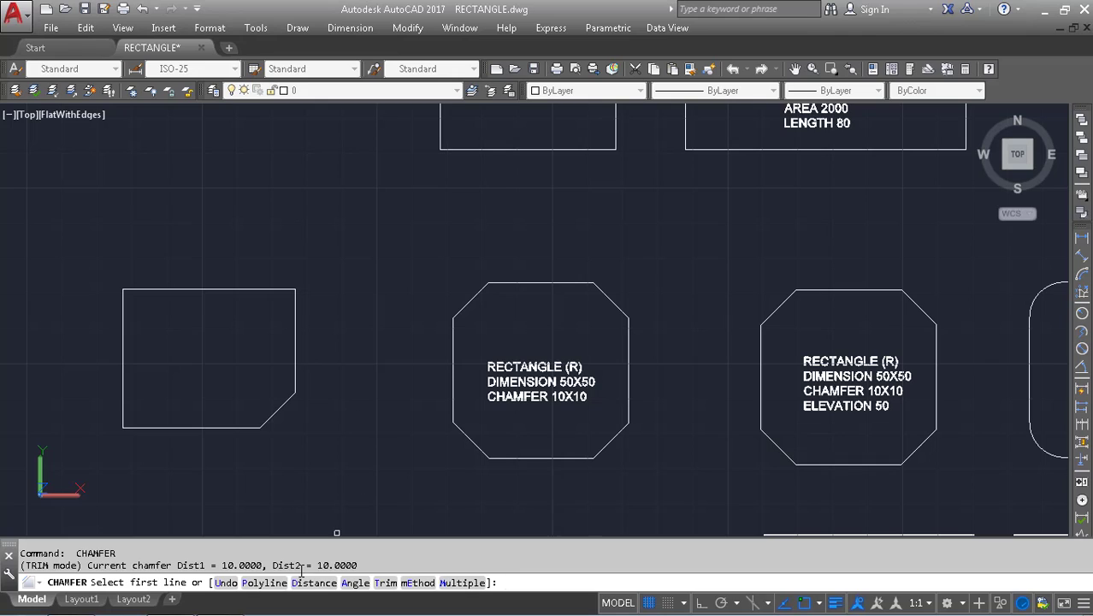
pyautogui.press('Escape')
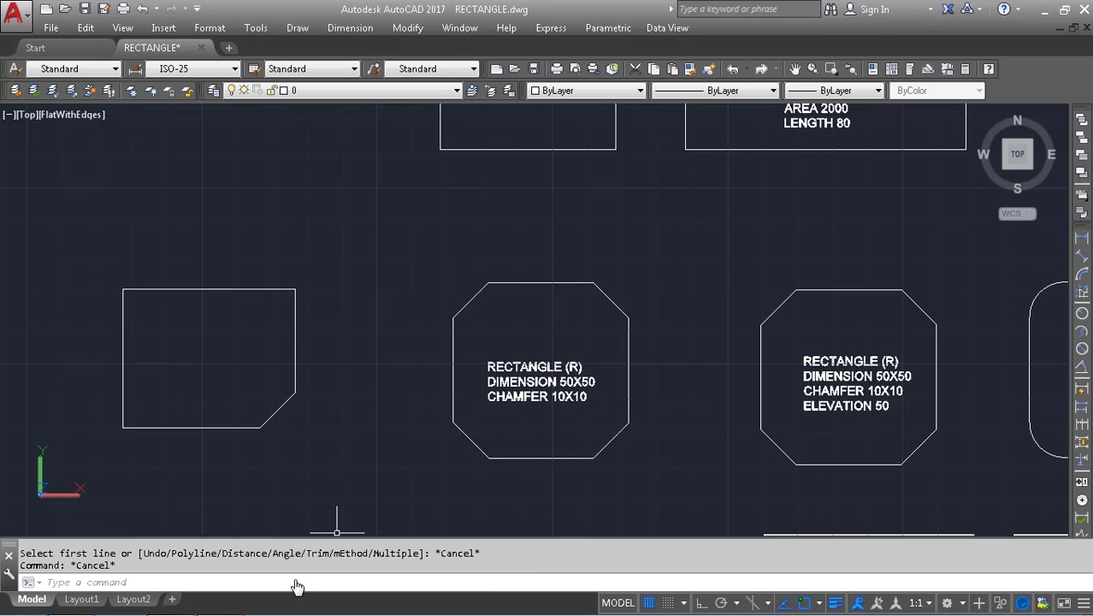
pyautogui.hotkey('ctrl', 'z')
pyautogui.write('CHA')
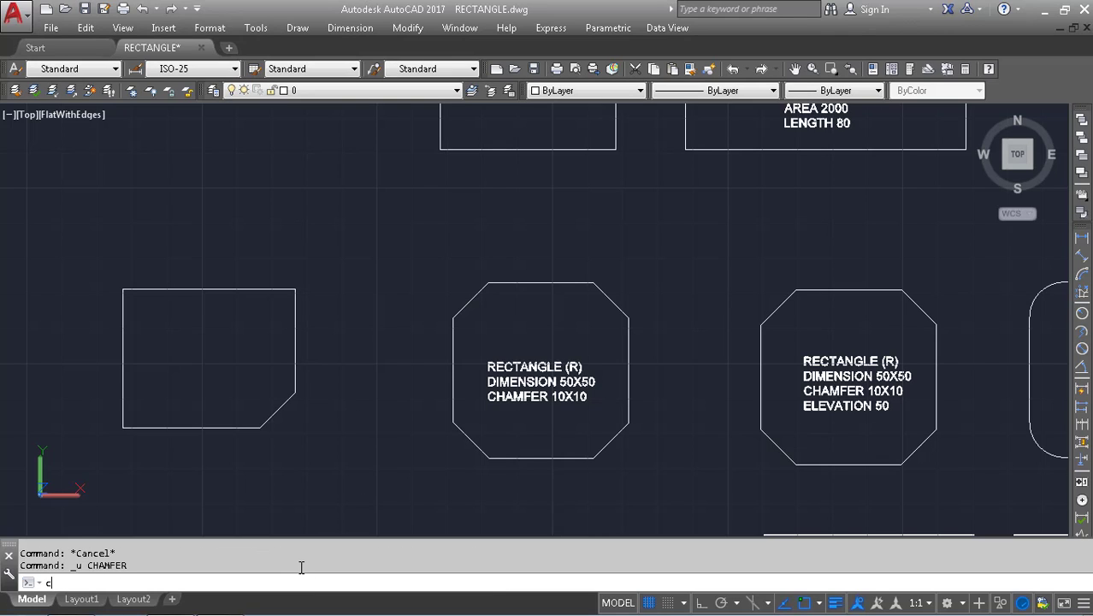
pyautogui.press('Return')
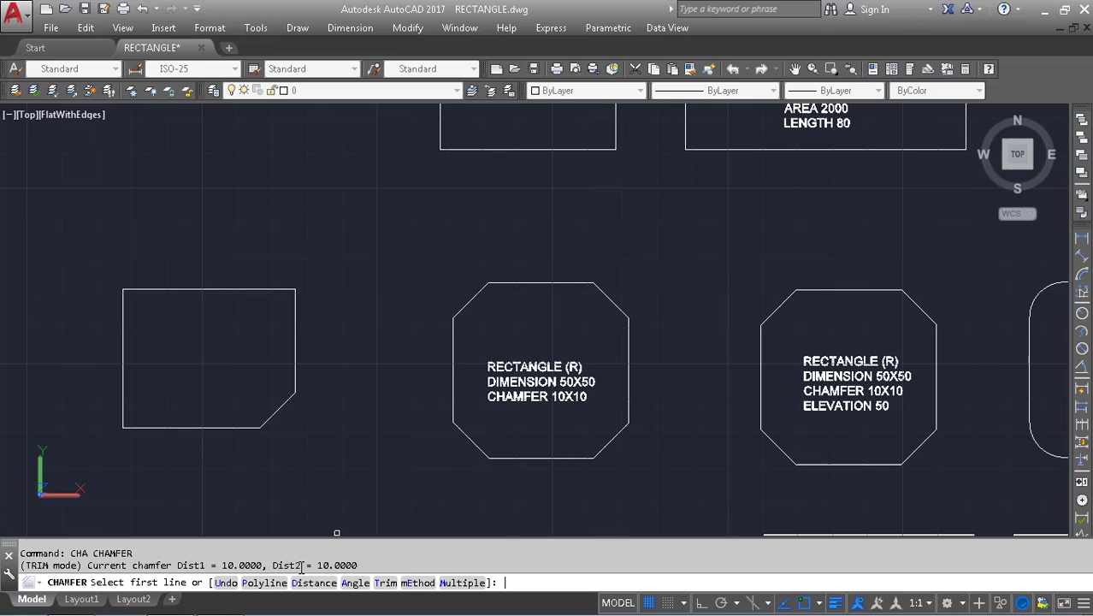
pyautogui.click(250, 582)
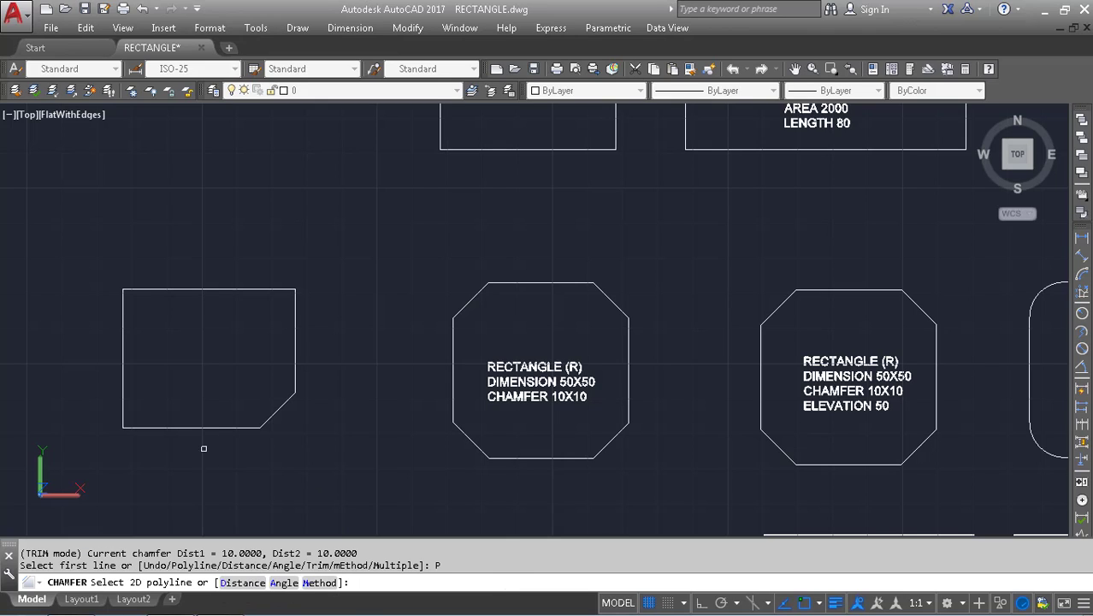
pyautogui.click(203, 429)
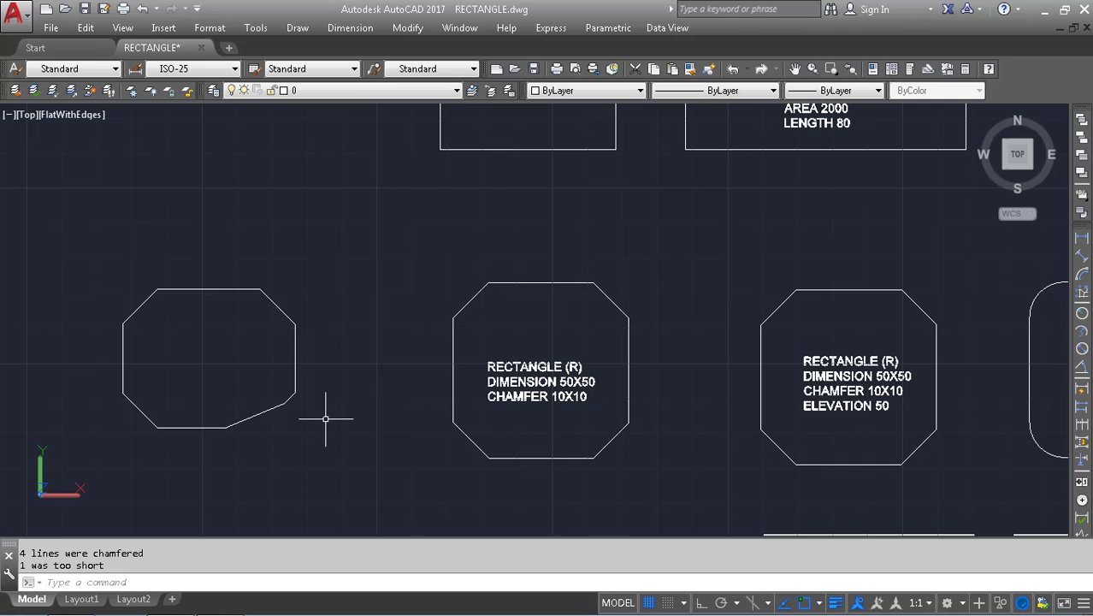
# - Undo the chamfers on the freehand rectangle and erase the rectangle
pyautogui.hotkey('ctrl', 'z')
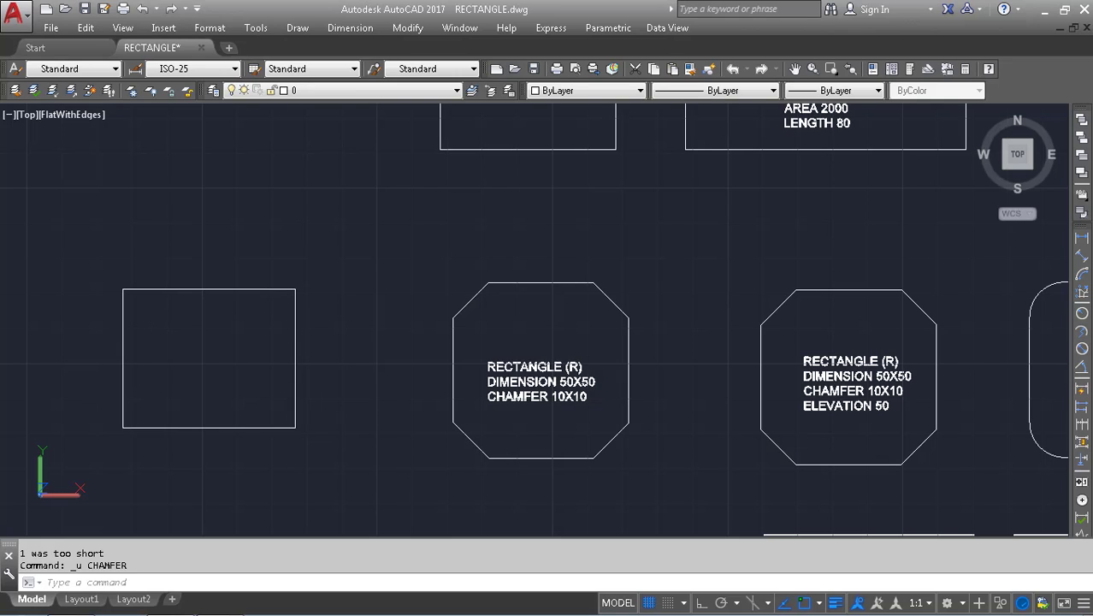
pyautogui.click(354, 334)
pyautogui.click(209, 364)
pyautogui.press('Delete')
pyautogui.write('e')
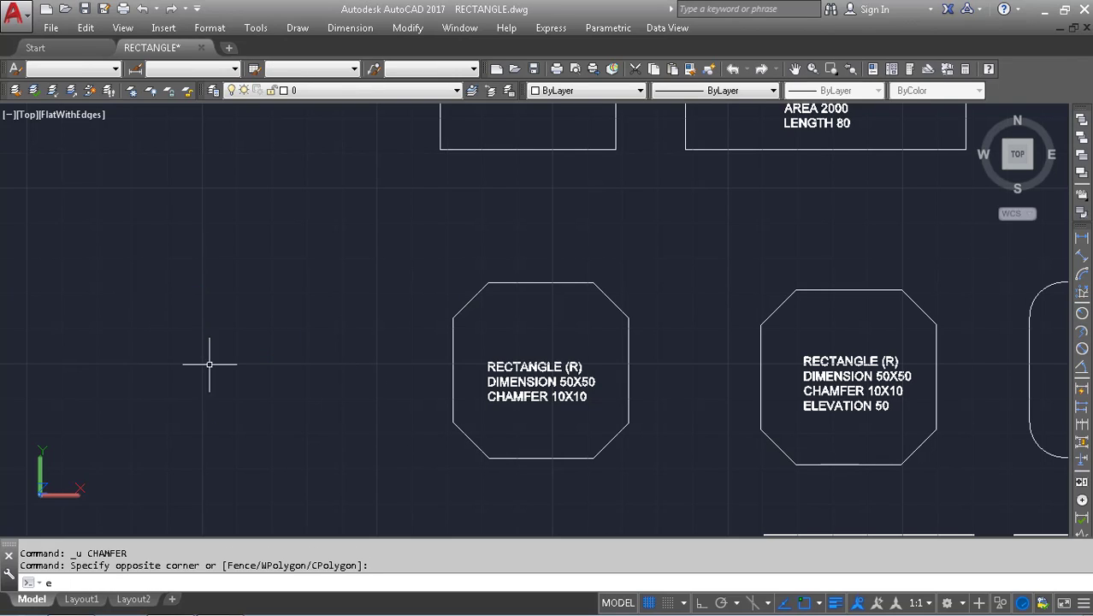
pyautogui.press('Return')
# - Examine the labelled chamfer, elevation, fillet, thickness and width rectangle examples
pyautogui.moveTo(1009, 342); pyautogui.dragTo(492, 342, button='middle')
pyautogui.moveTo(528, 453); pyautogui.dragTo(610, 353, button='middle')
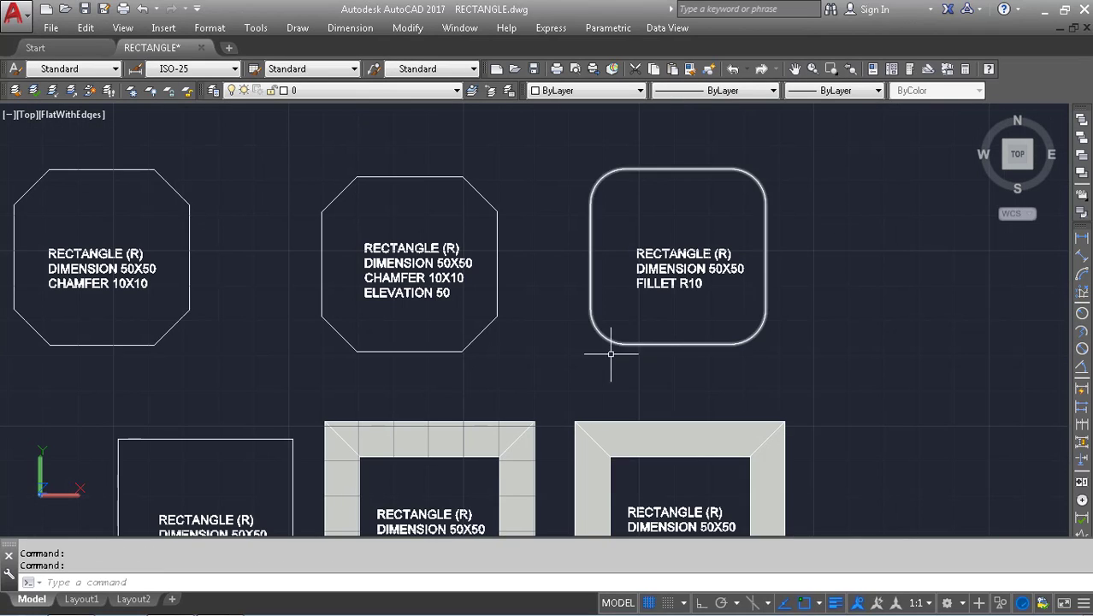
pyautogui.moveTo(242, 444); pyautogui.dragTo(330, 263, button='middle')
pyautogui.scroll(-2, 433, 436)
pyautogui.moveTo(437, 287); pyautogui.dragTo(515, 346, button='middle')
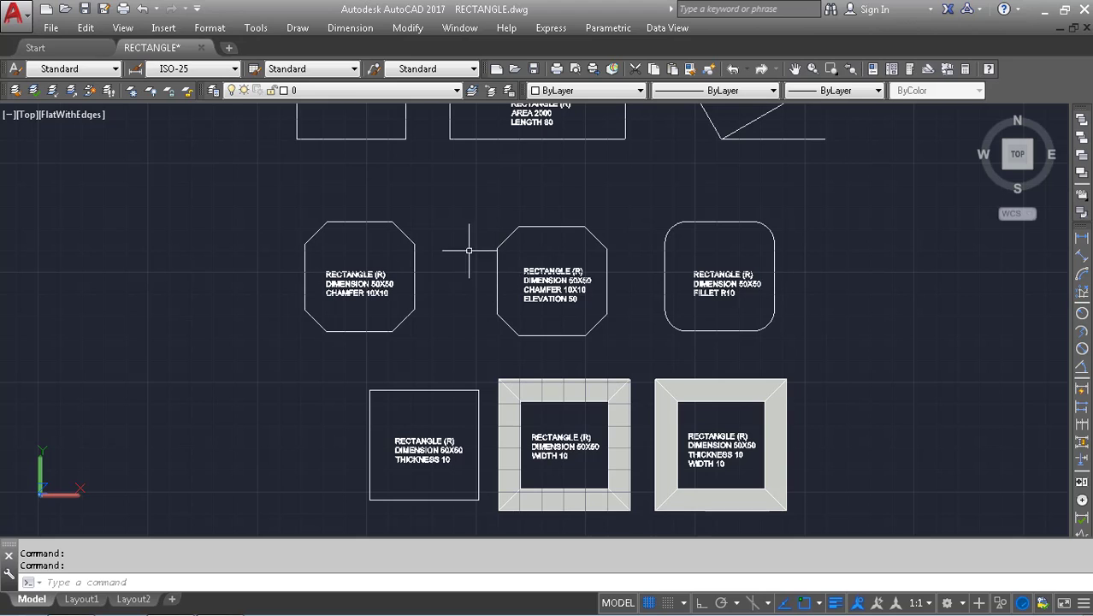
pyautogui.scroll(2, 489, 263)
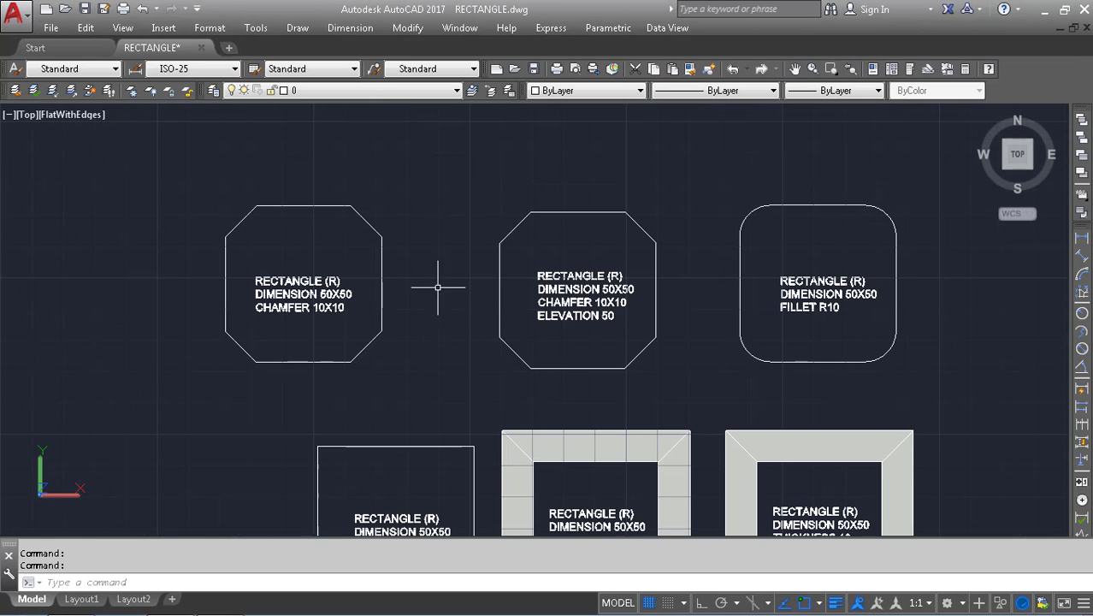
pyautogui.scroll(-2, 599, 308)
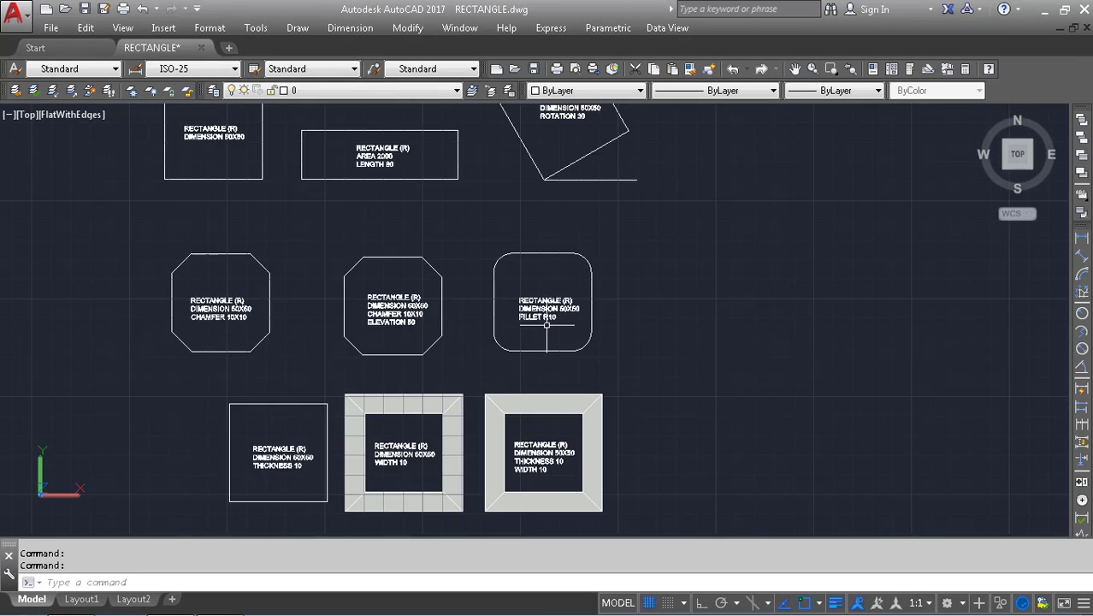
pyautogui.moveTo(546, 324); pyautogui.dragTo(325, 390, button='middle')
pyautogui.press('Escape')
pyautogui.press('Escape')
pyautogui.write('RE')
pyautogui.press('Return')
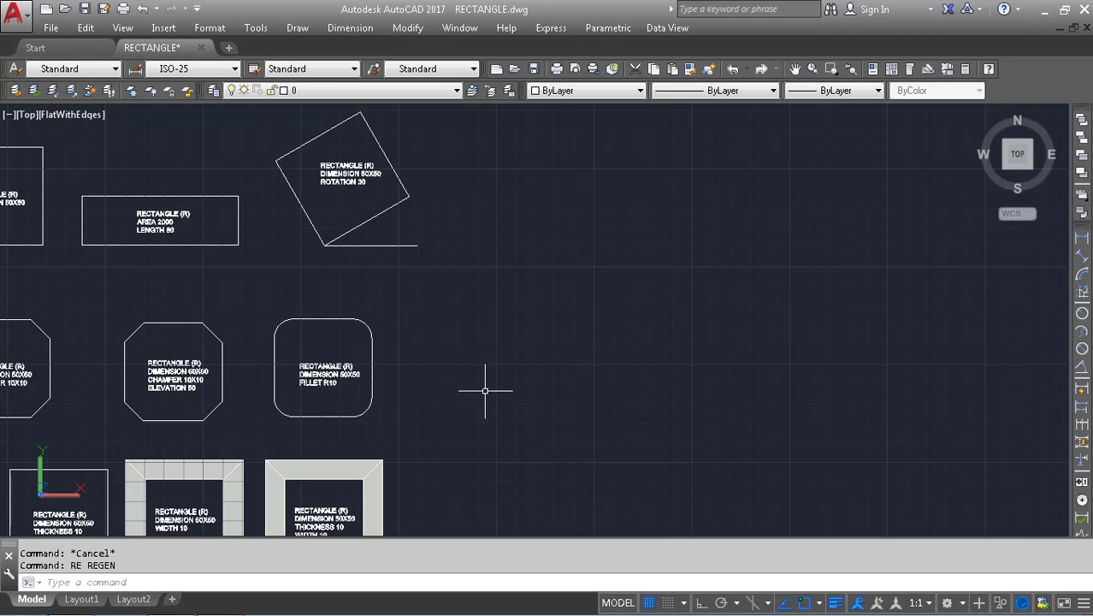
pyautogui.press('Escape')
pyautogui.write('REc')
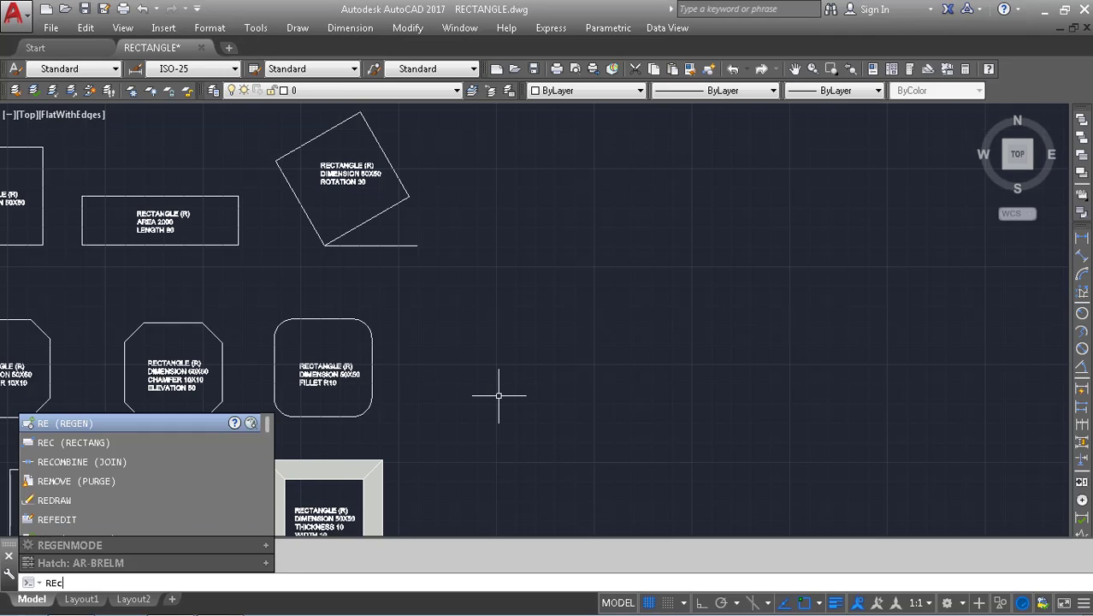
pyautogui.press('Return')
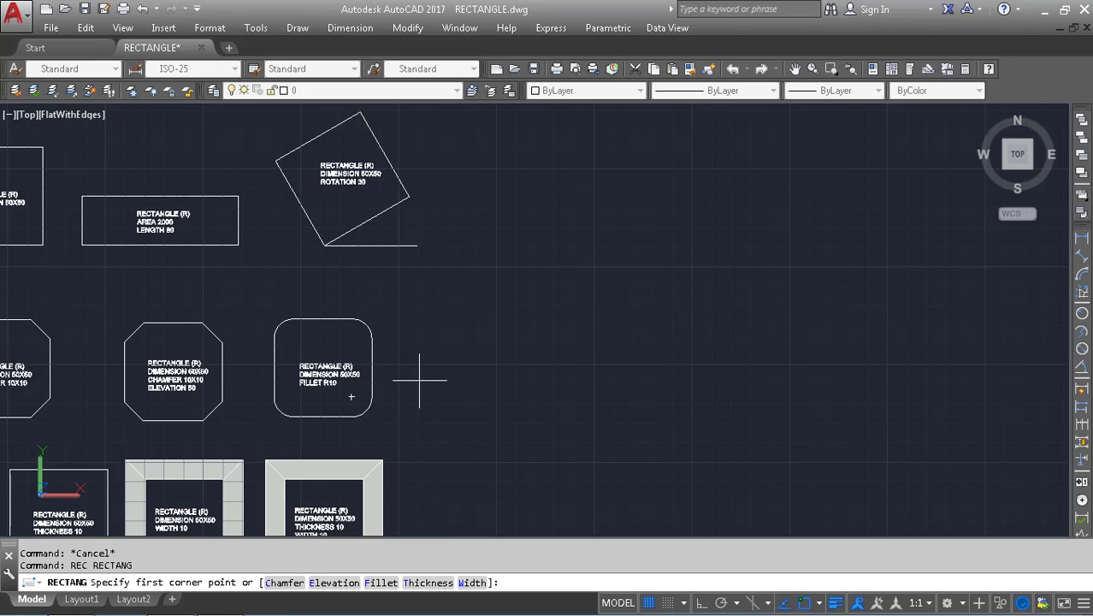
pyautogui.scroll(-2, 427, 385)
pyautogui.scroll(-1, 513, 384)
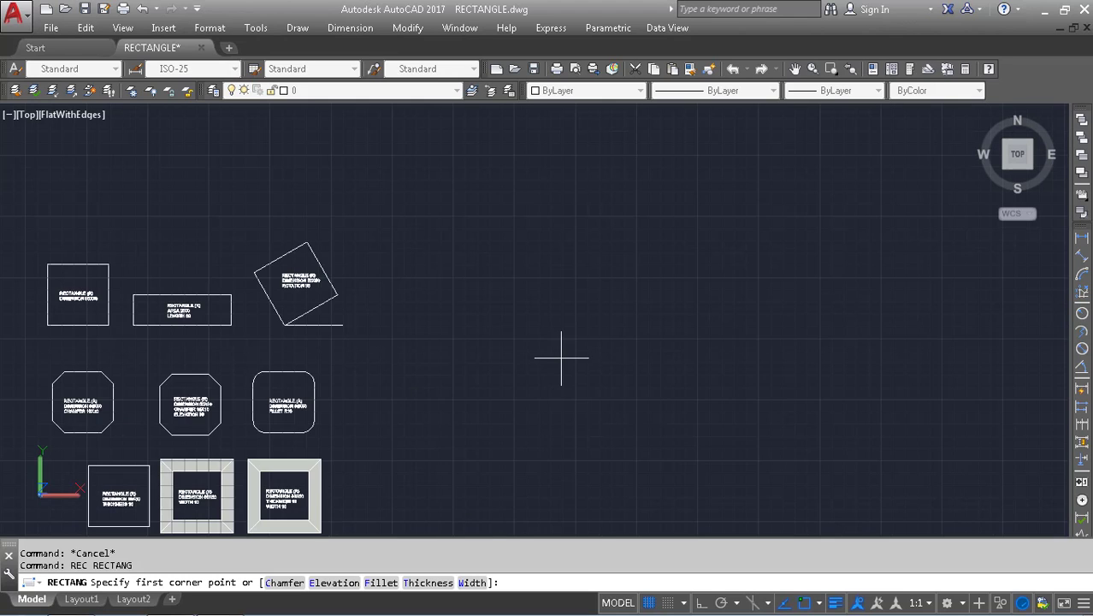
pyautogui.moveTo(561, 357); pyautogui.dragTo(319, 399, button='middle')
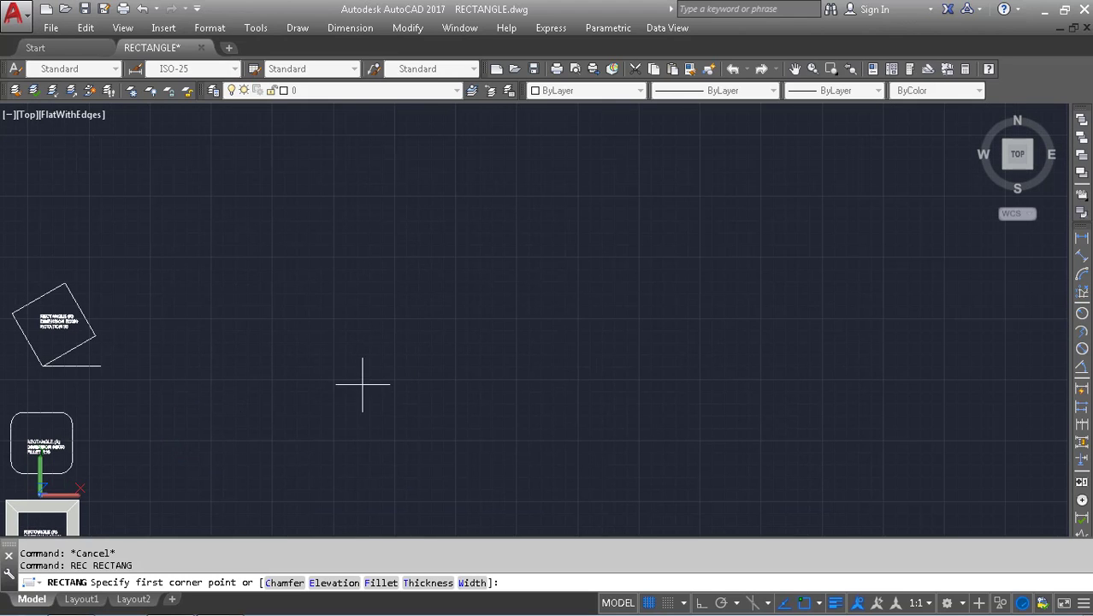
pyautogui.scroll(-3, 363, 384)
pyautogui.scroll(1, 288, 410)
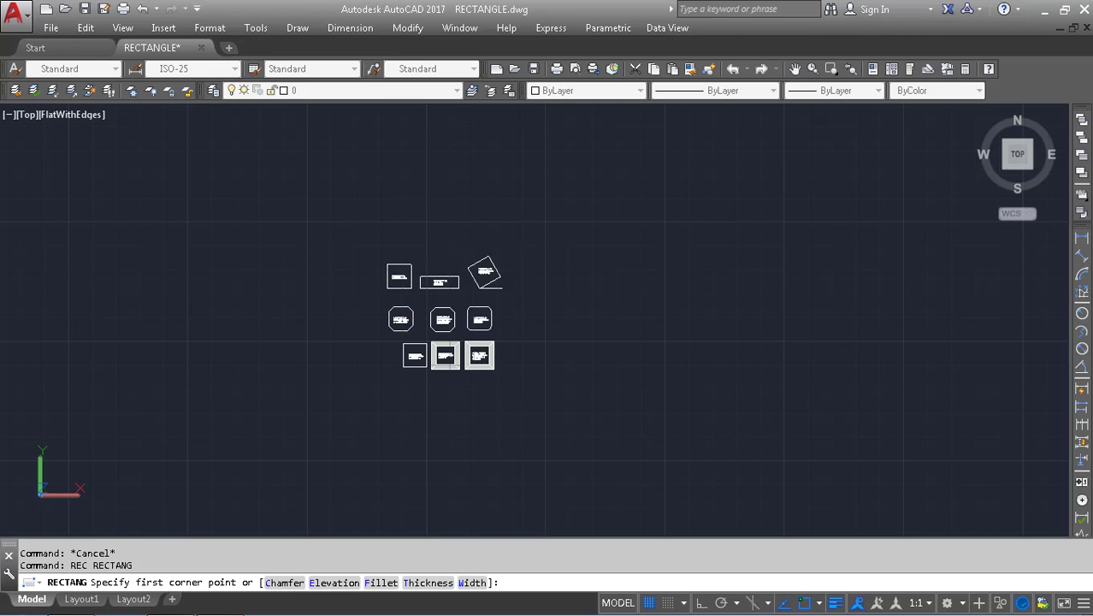
pyautogui.press('Escape')
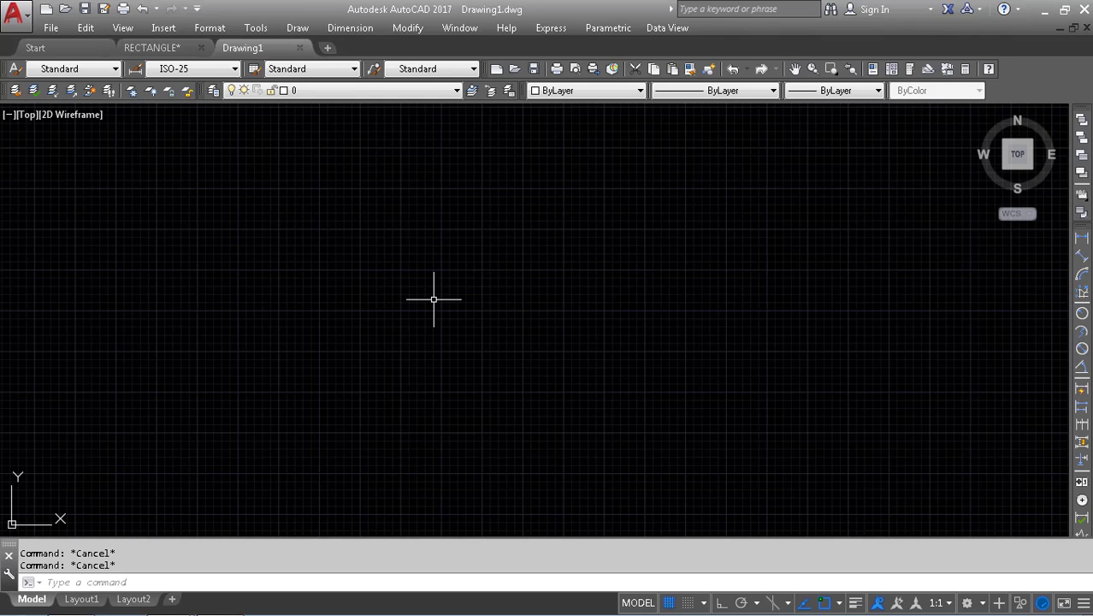
# - Try to draw a rectangle from 0,0 in the new blank drawing, and another from a freehand first corner
pyautogui.press('Return')
pyautogui.scroll(-2, 589, 325)
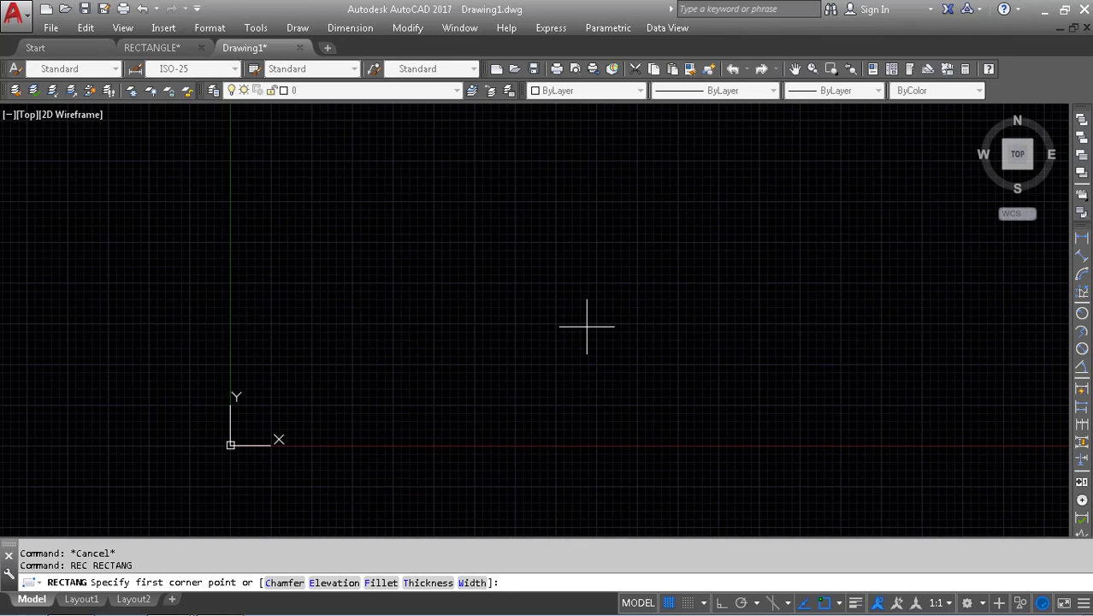
pyautogui.write('0,0')
pyautogui.press('Return')
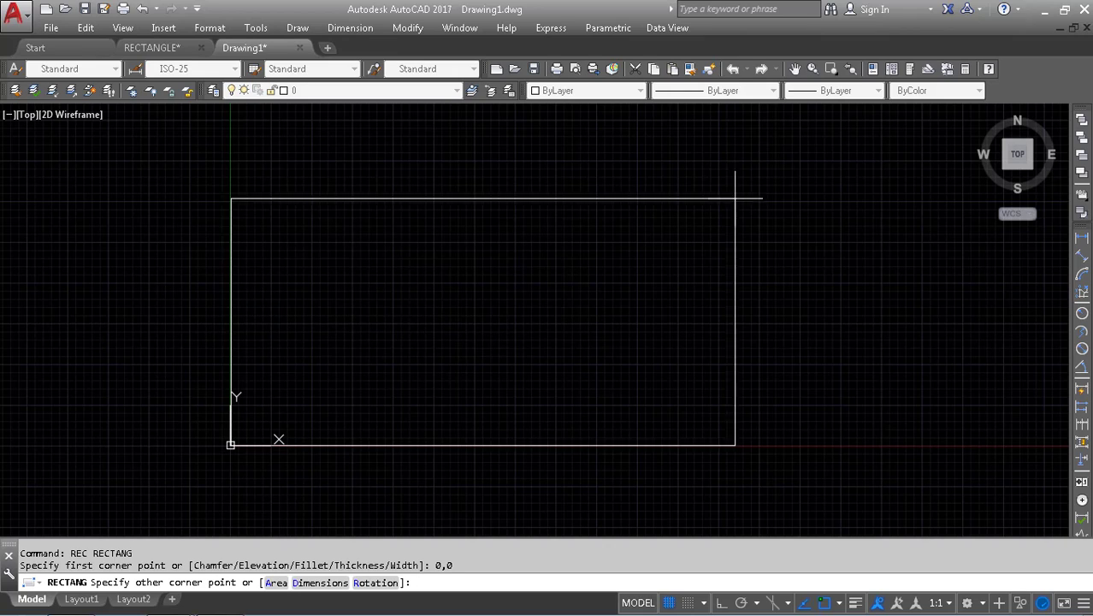
pyautogui.press('Return')
pyautogui.moveTo(481, 271); pyautogui.dragTo(324, 334, button='middle')
pyautogui.press('Escape')
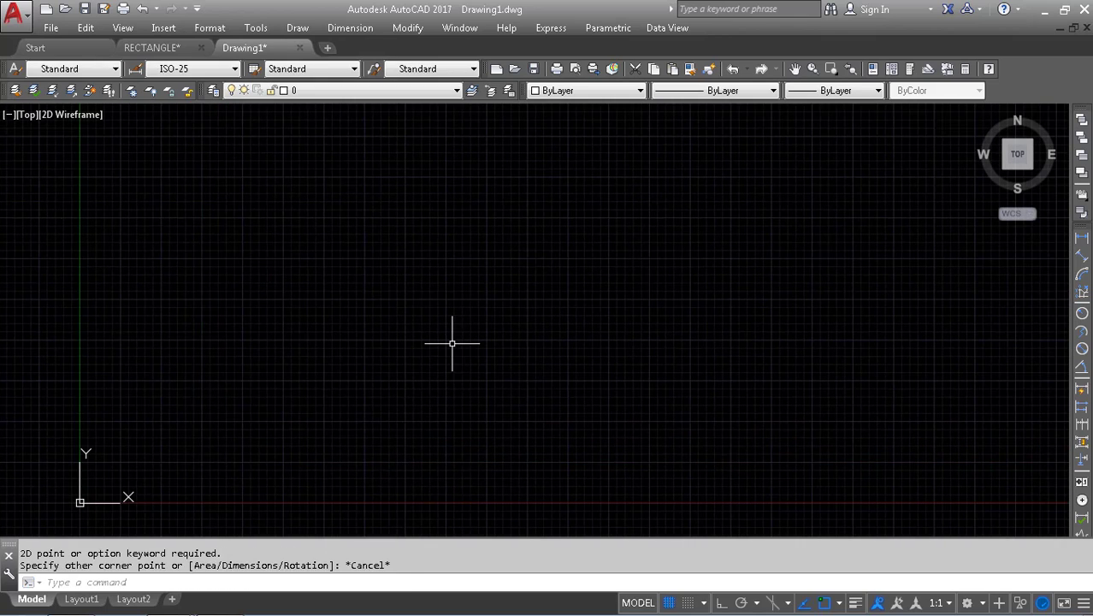
pyautogui.press('Return')
pyautogui.click(223, 441)
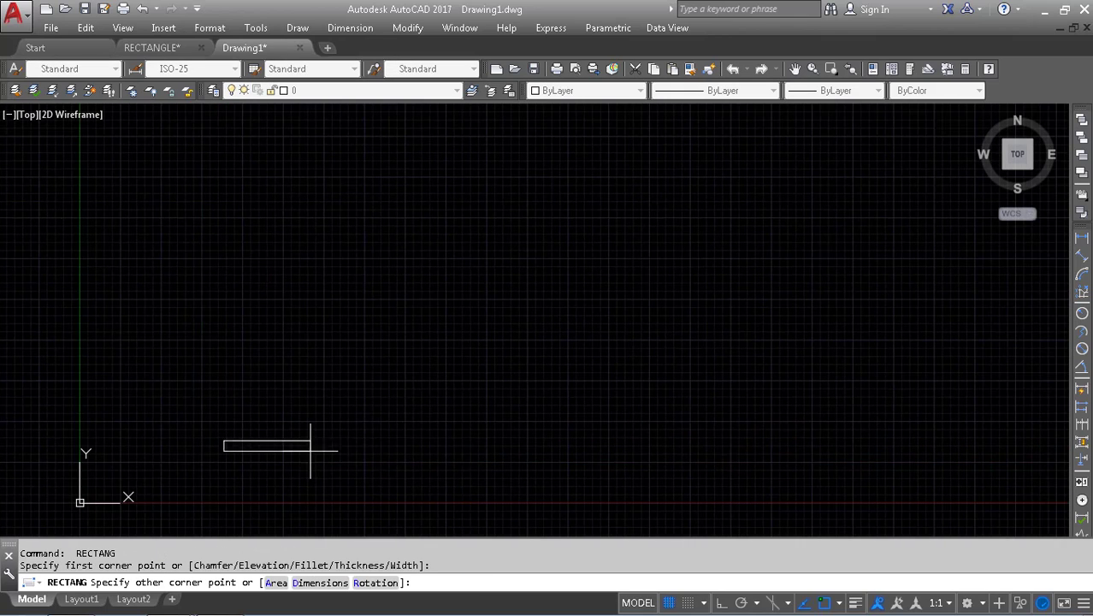
pyautogui.moveTo(169, 604)
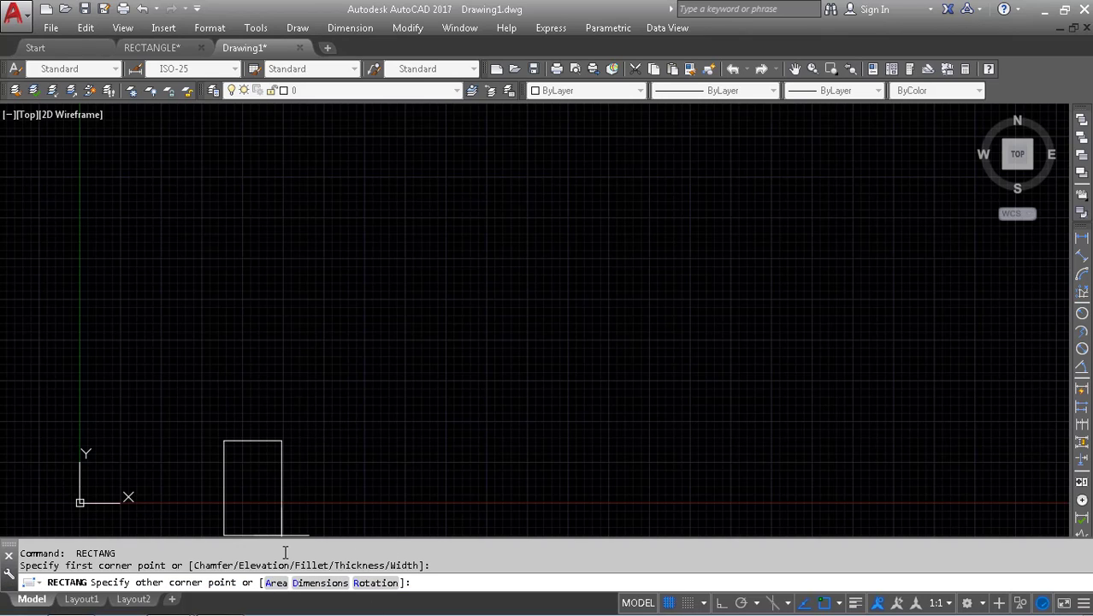
pyautogui.press('Escape')
pyautogui.press('Escape')
# - Draw a rectangle with its first corner at 0,0 and a freehand opposite corner up along the positive axes
pyautogui.moveTo(354, 464); pyautogui.dragTo(403, 435, button='middle')
pyautogui.write('rec')
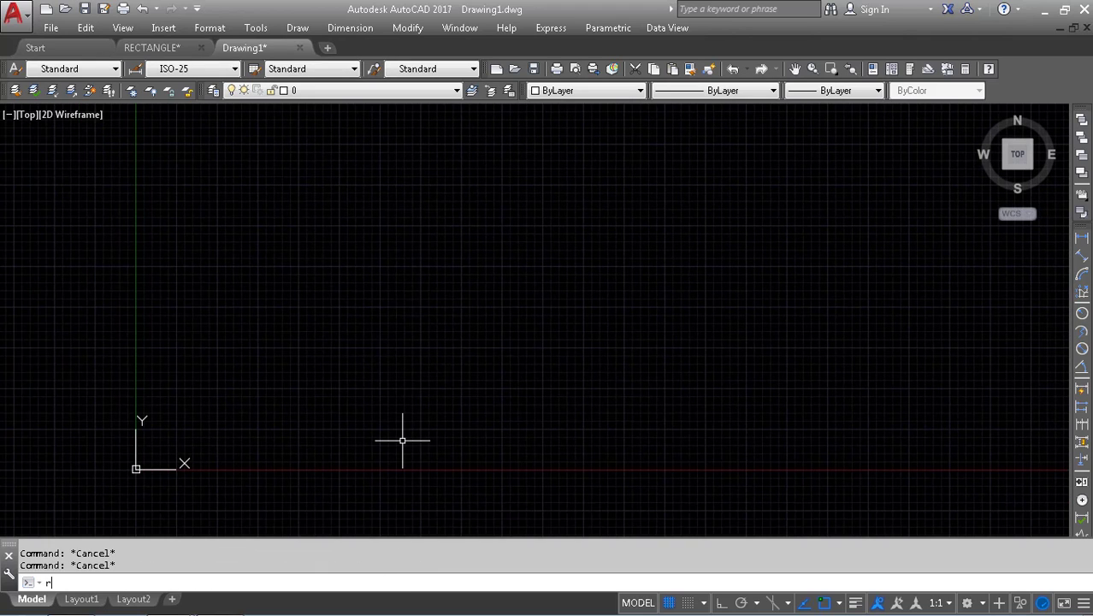
pyautogui.press('Return')
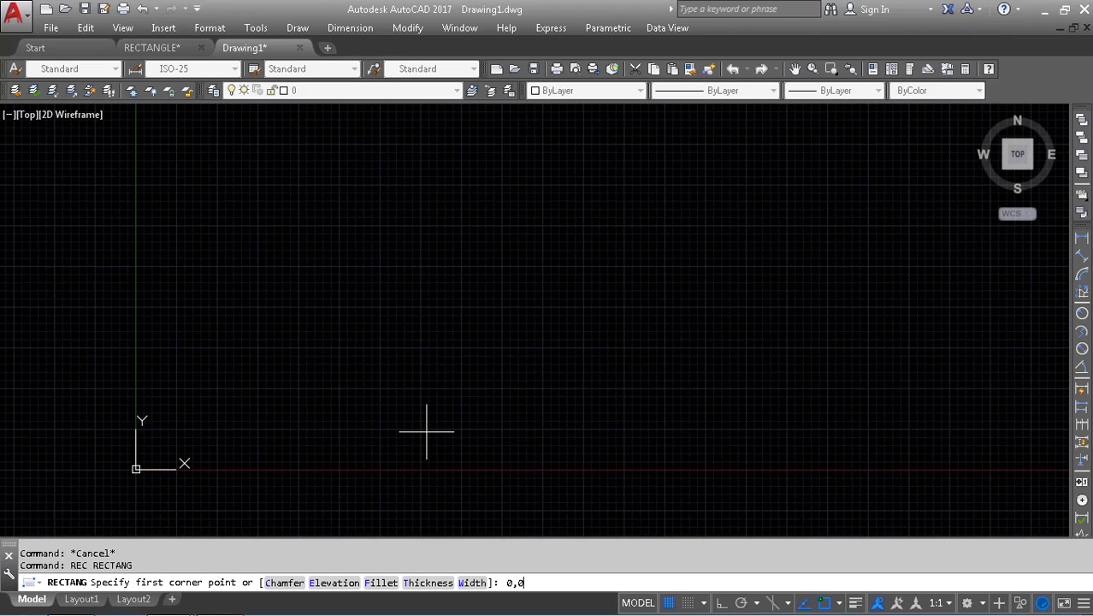
pyautogui.write('0,0')
pyautogui.press('Return')
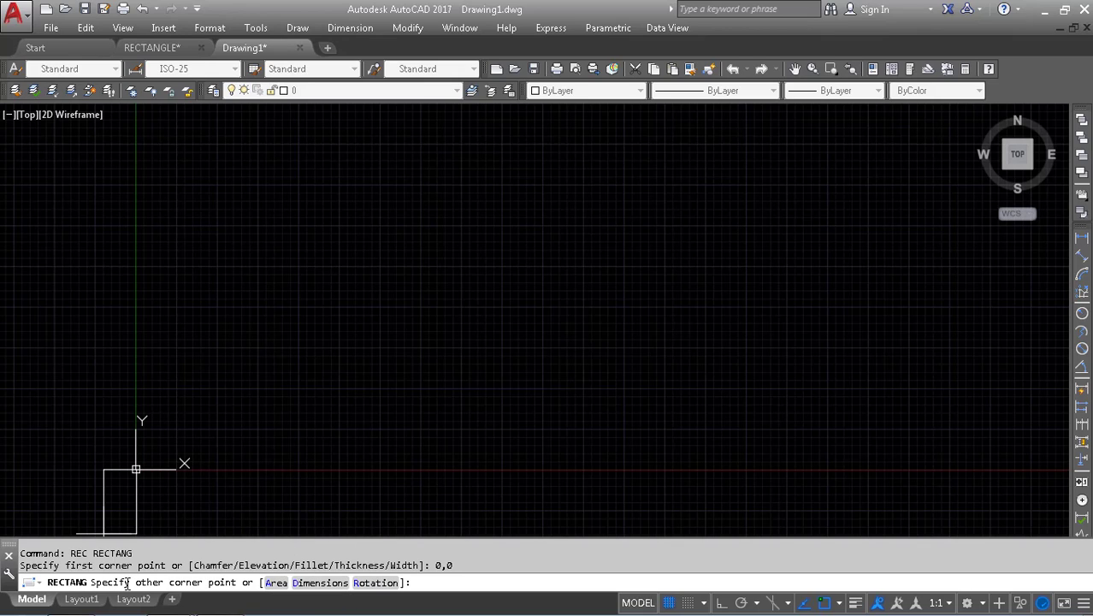
pyautogui.click(505, 224)
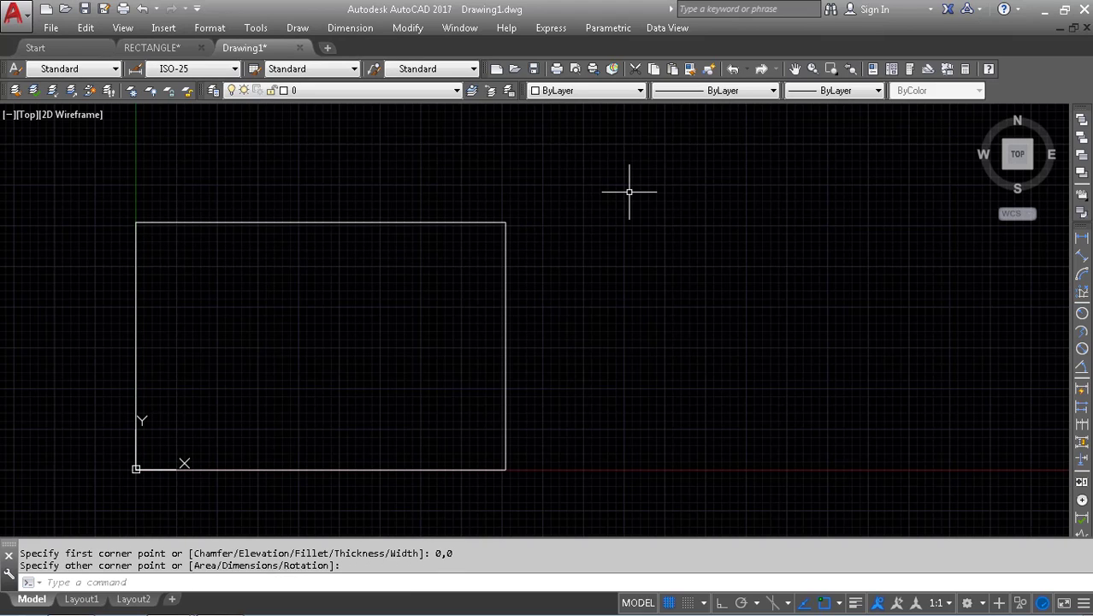
# - Draw a rectangle of length 50 and width 50 with the Dimensions option, just beyond the large rectangle's lower-right corner
pyautogui.moveTo(379, 364); pyautogui.dragTo(217, 366, button='middle')
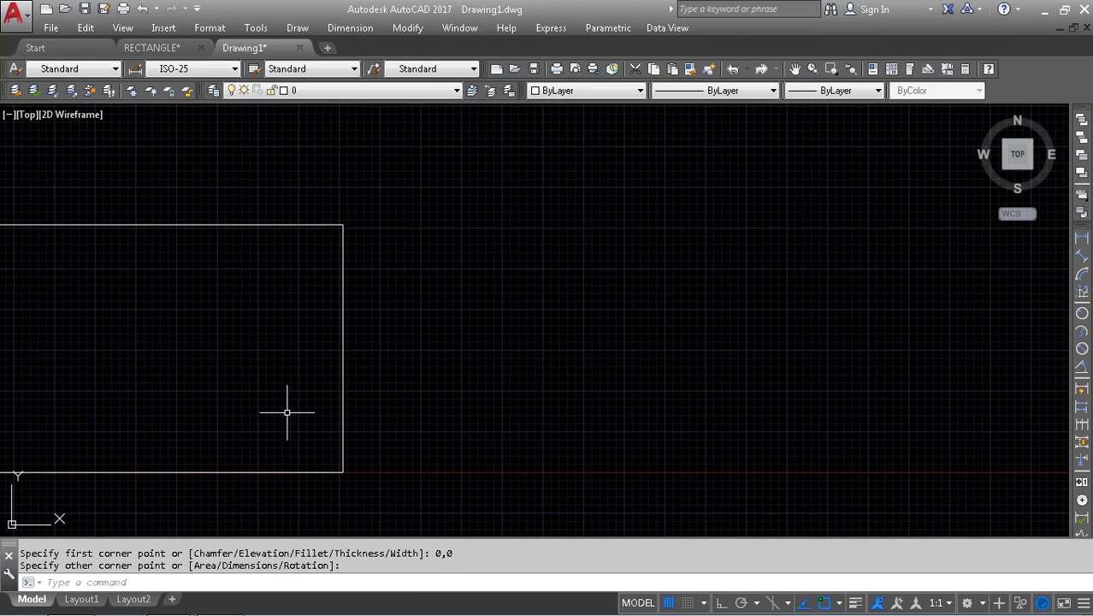
pyautogui.press('Return')
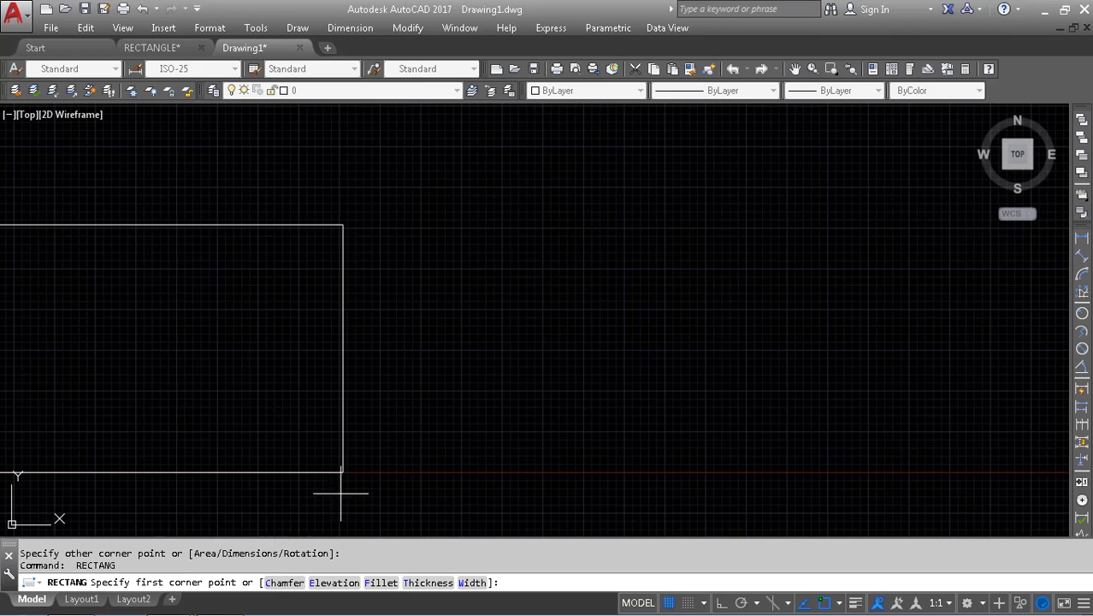
pyautogui.click(395, 467)
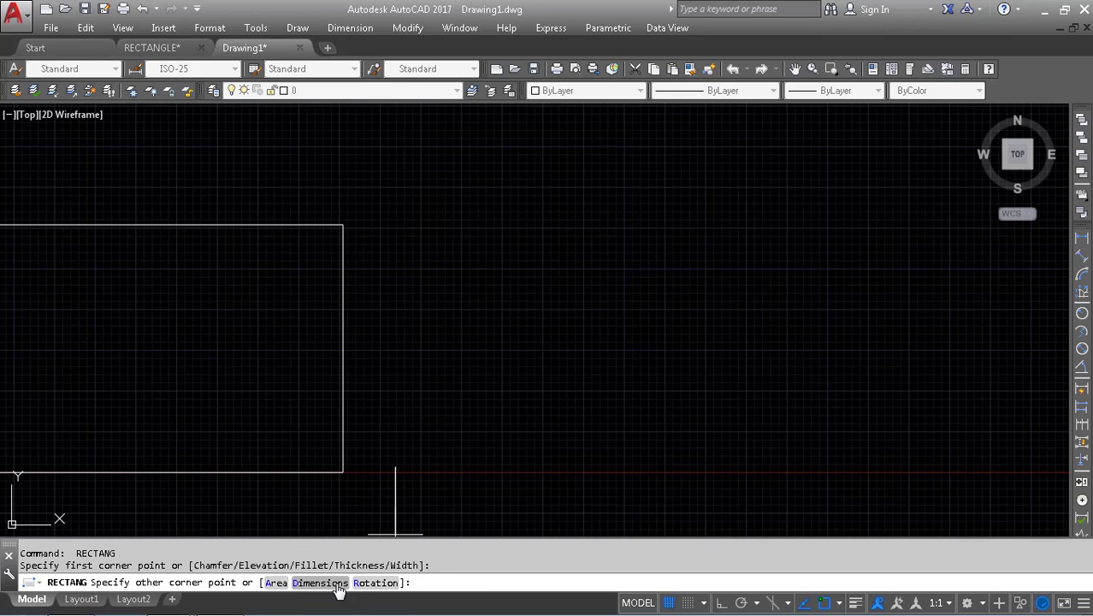
pyautogui.write('d')
pyautogui.press('Return')
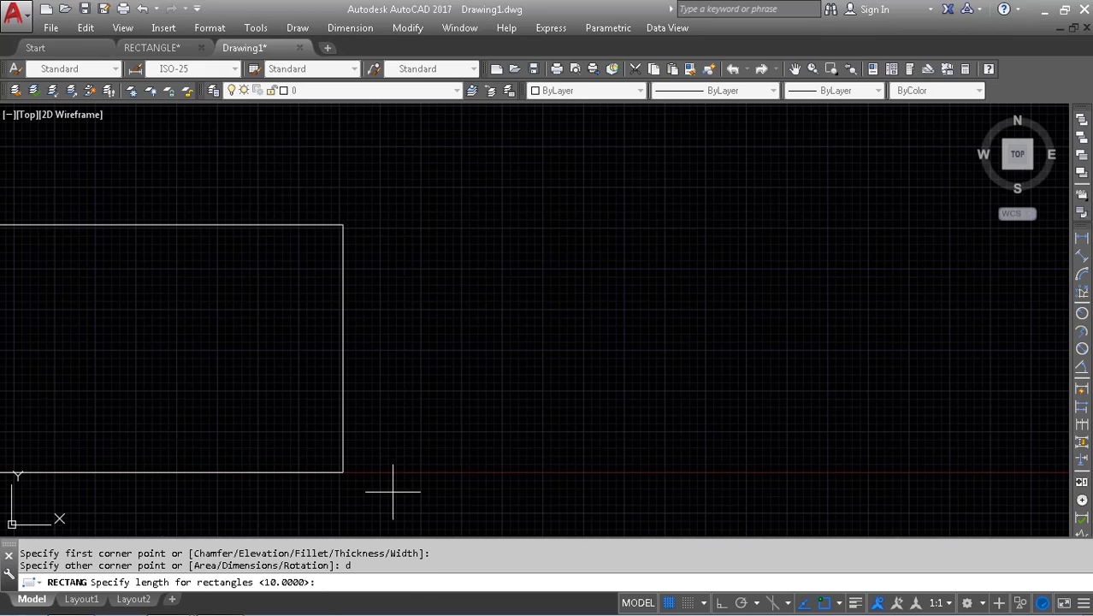
pyautogui.write('50')
pyautogui.press('Return')
pyautogui.write('50')
pyautogui.press('Return')
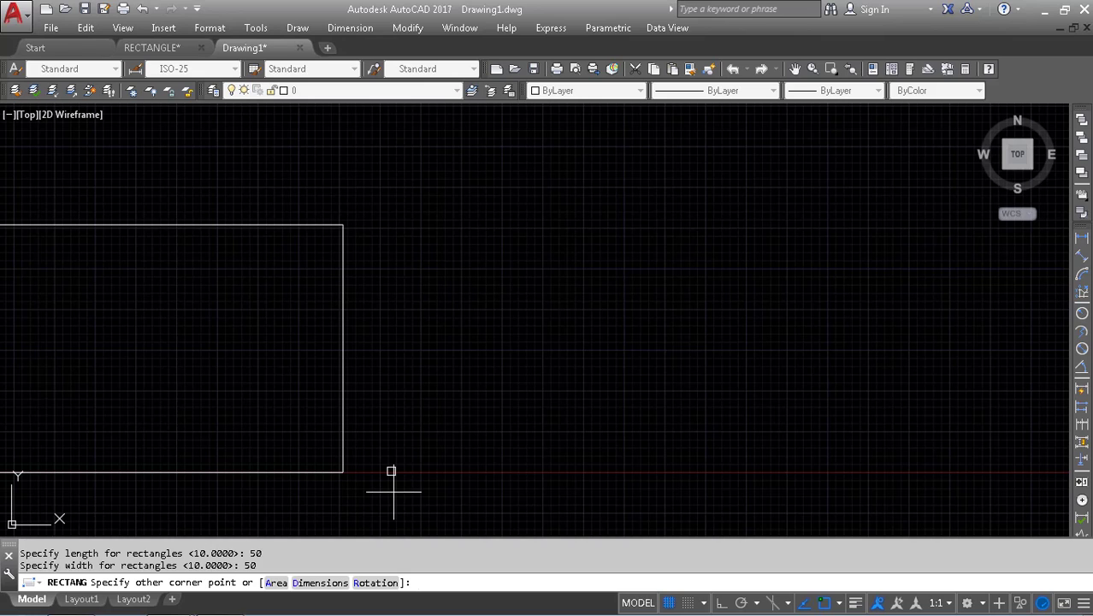
pyautogui.click(526, 380)
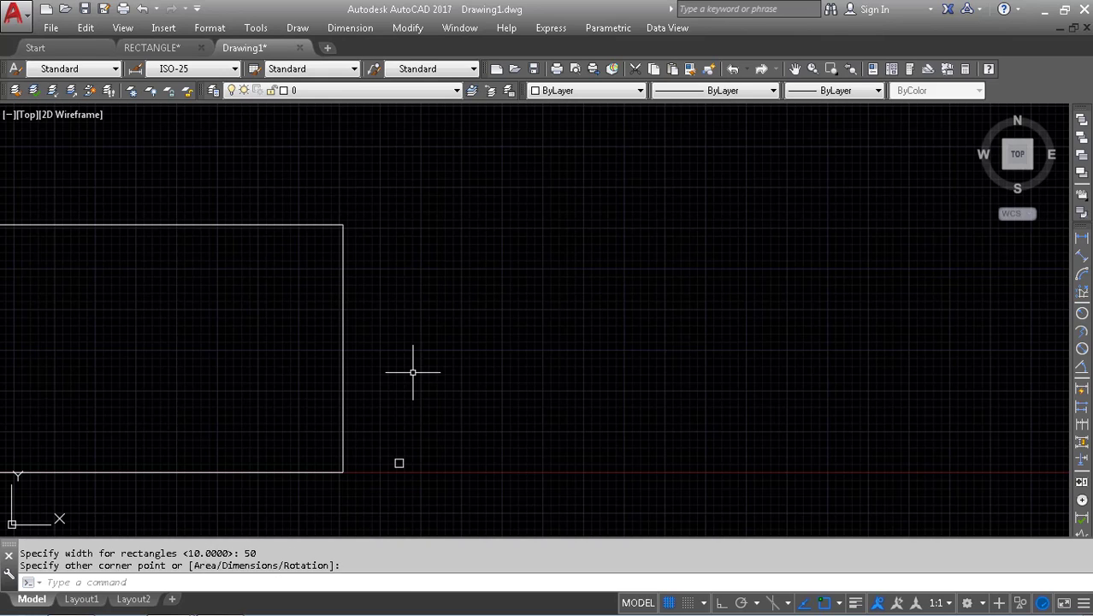
# - Erase the practice rectangles and zoom to the drawing extents
pyautogui.press('Escape')
pyautogui.press('Escape')
pyautogui.moveTo(419, 318); pyautogui.dragTo(295, 369)
pyautogui.press('Delete')
pyautogui.middleClick(295, 368)
pyautogui.middleClick(295, 368)
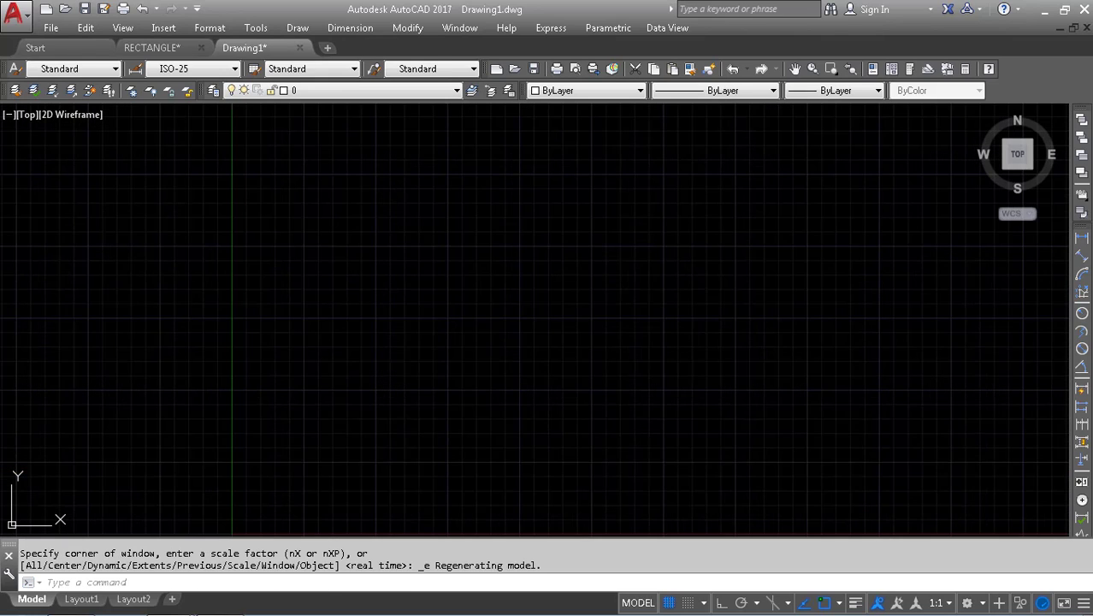
pyautogui.scroll(-2, 407, 366)
pyautogui.write('re')
pyautogui.press('Return')
pyautogui.click(402, 440)
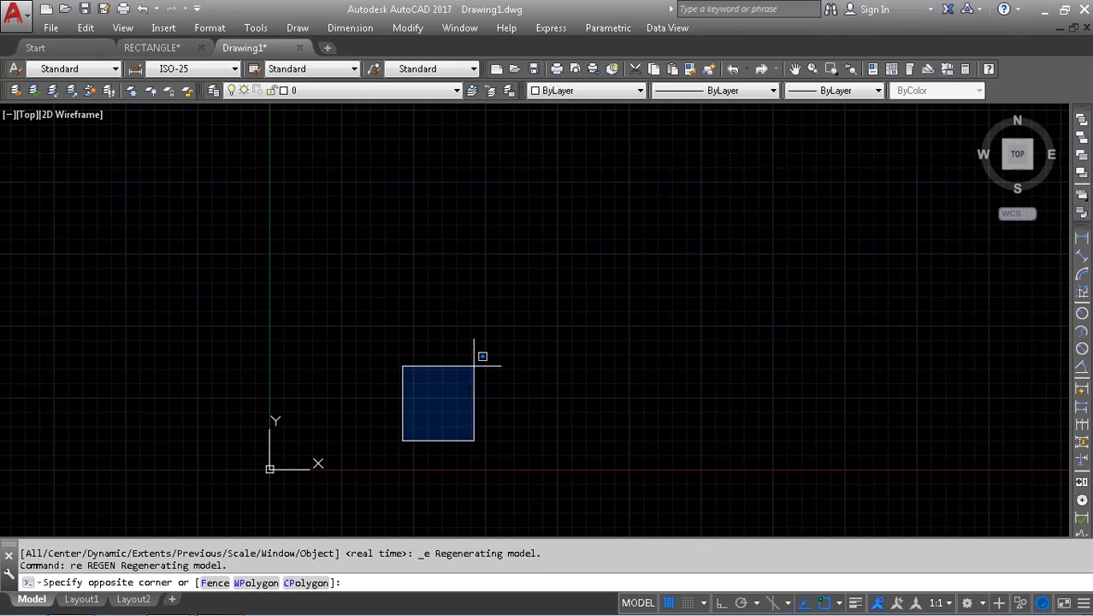
pyautogui.press('Escape')
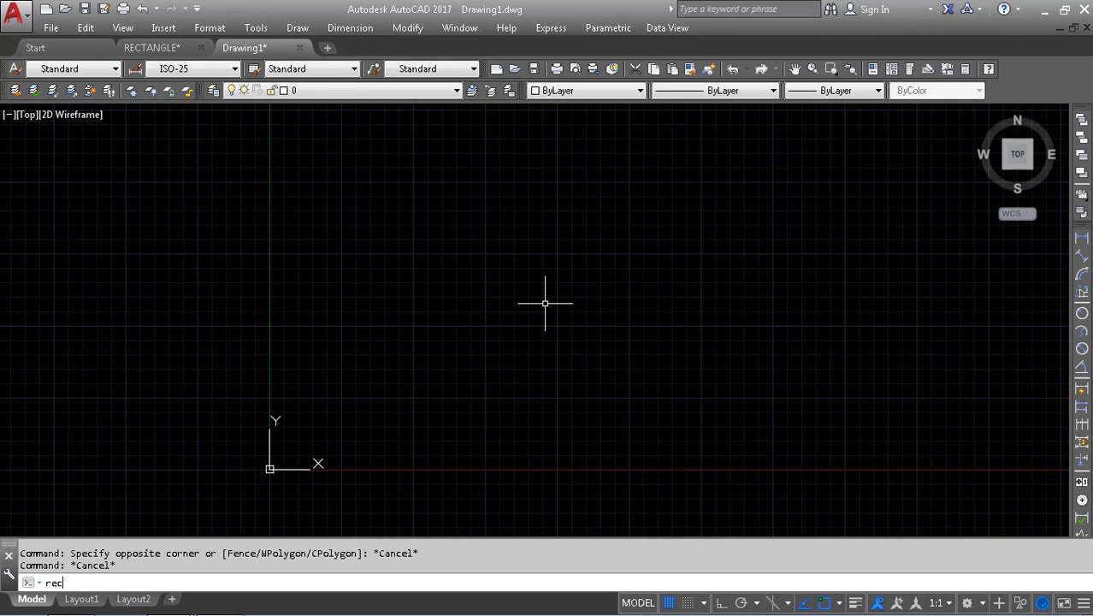
# - Draw a rectangle from 0,0 with the Dimensions option, length 50 and width 50, placed up along the positive axes
pyautogui.press('Return')
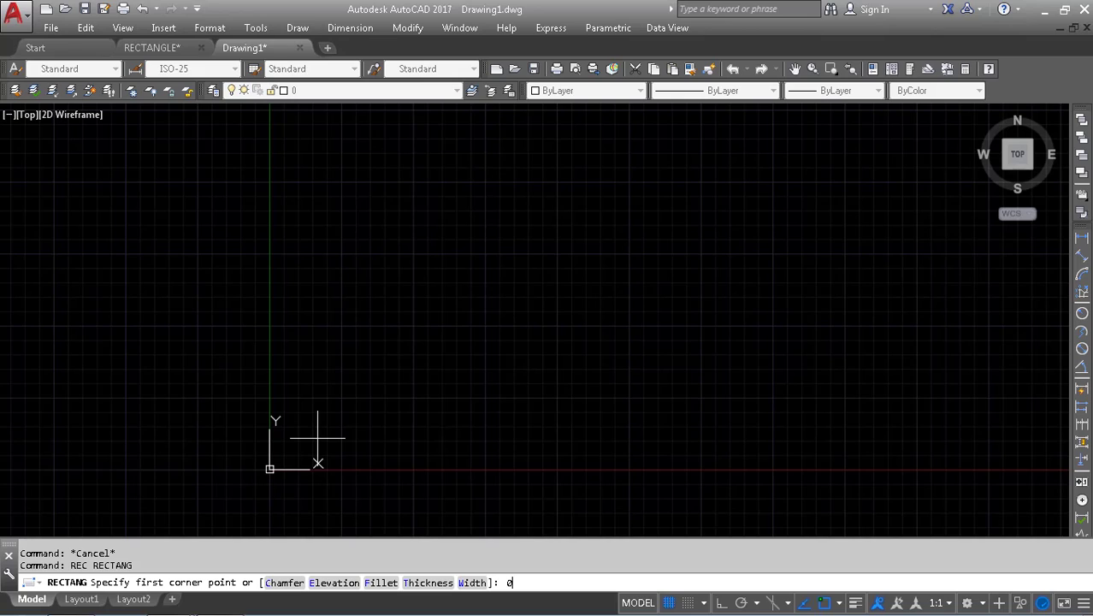
pyautogui.write('0,0')
pyautogui.press('Return')
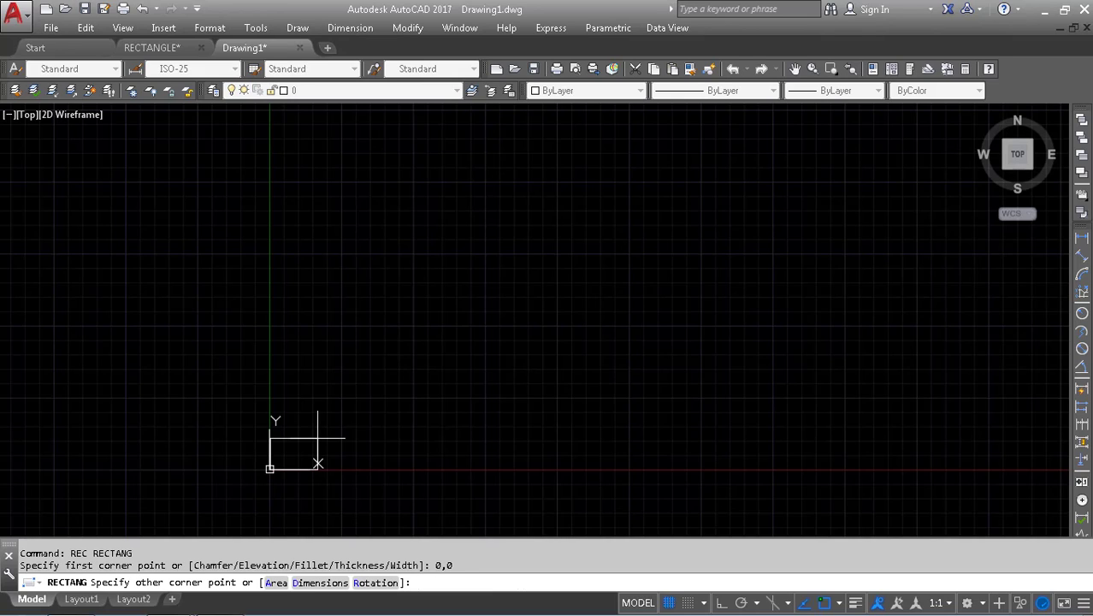
pyautogui.write('d')
pyautogui.press('Return')
pyautogui.write('5')
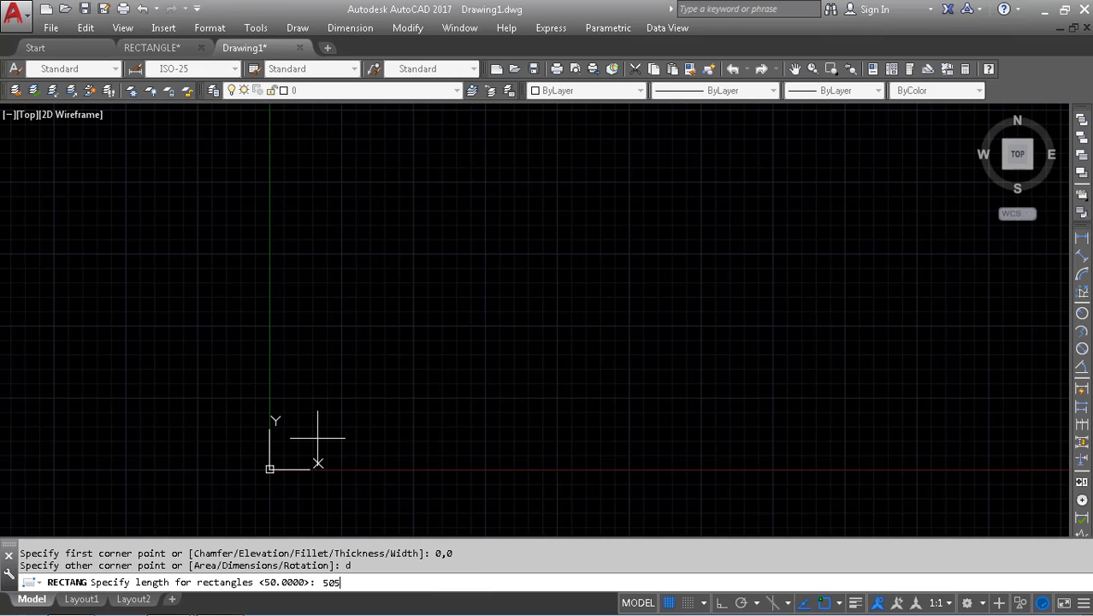
pyautogui.press('Return')
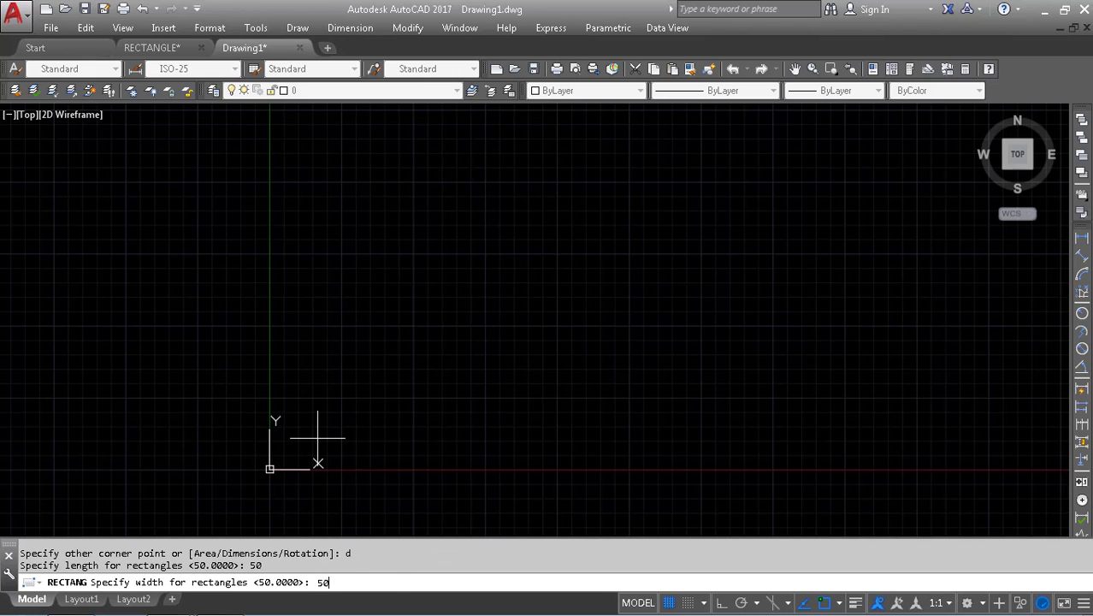
pyautogui.press('Return')
pyautogui.moveTo(716, 369); pyautogui.dragTo(738, 201, button='middle')
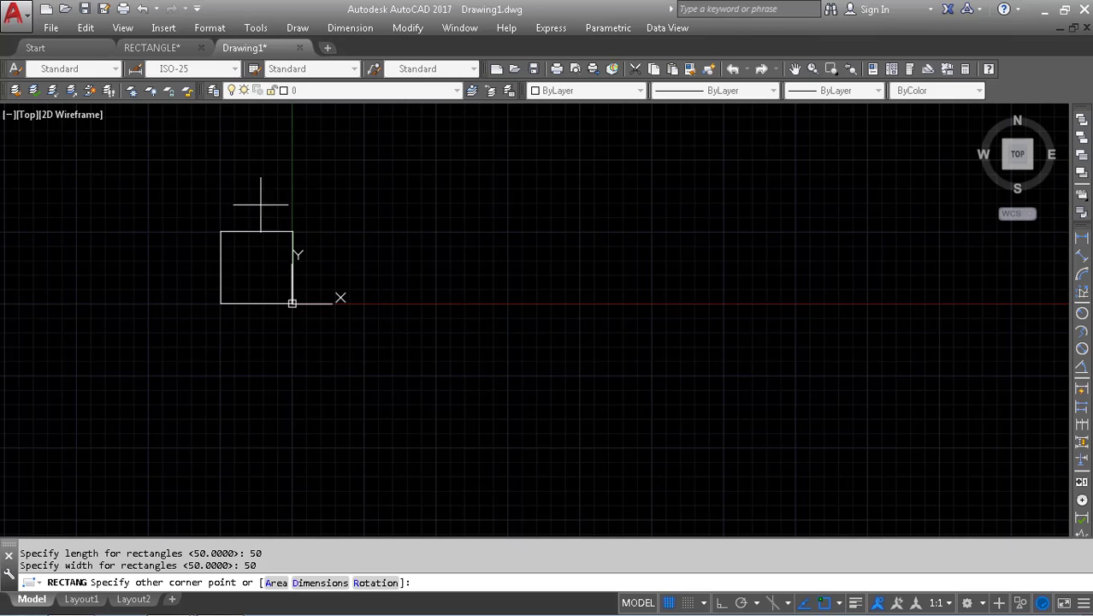
pyautogui.click(518, 182)
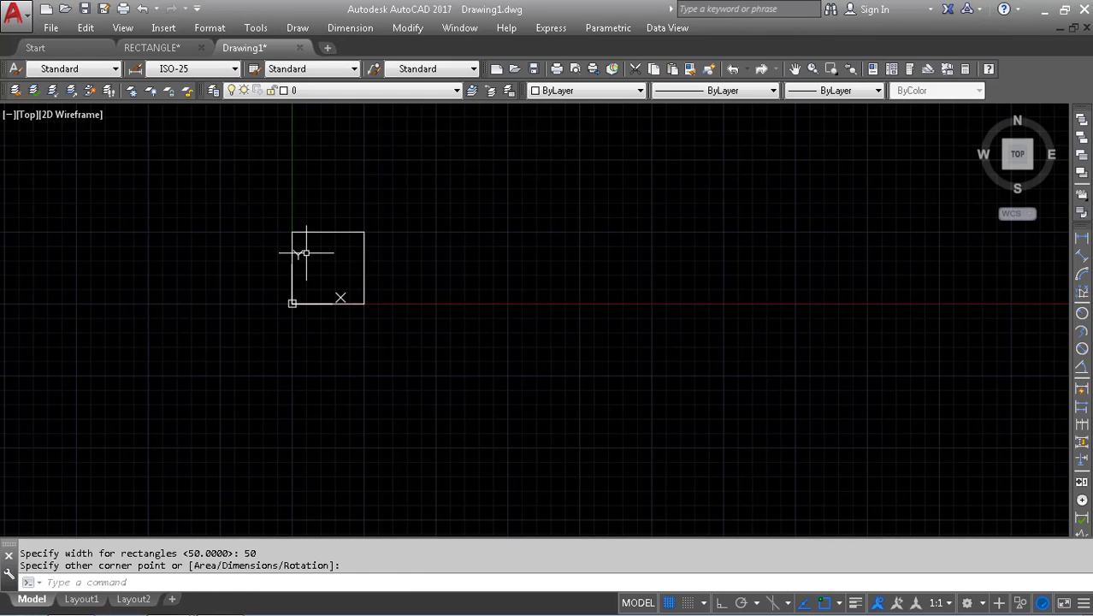
pyautogui.scroll(5, 305, 252)
pyautogui.scroll(-2, 398, 291)
pyautogui.moveTo(485, 280); pyautogui.dragTo(549, 237, button='middle')
pyautogui.press('Escape')
pyautogui.press('Escape')
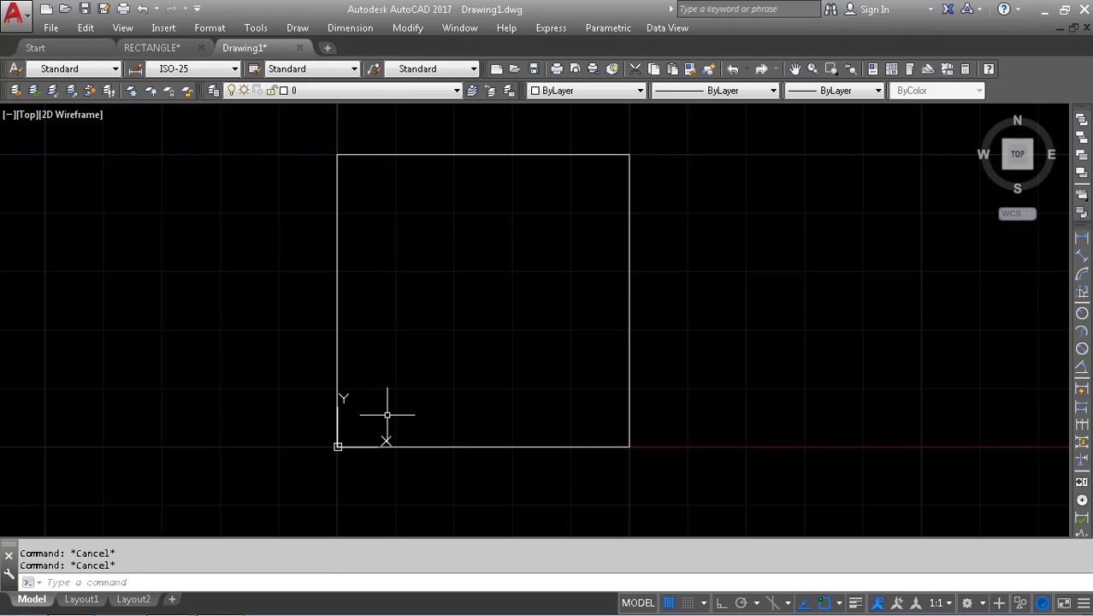
pyautogui.write('rec')
pyautogui.press('Return')
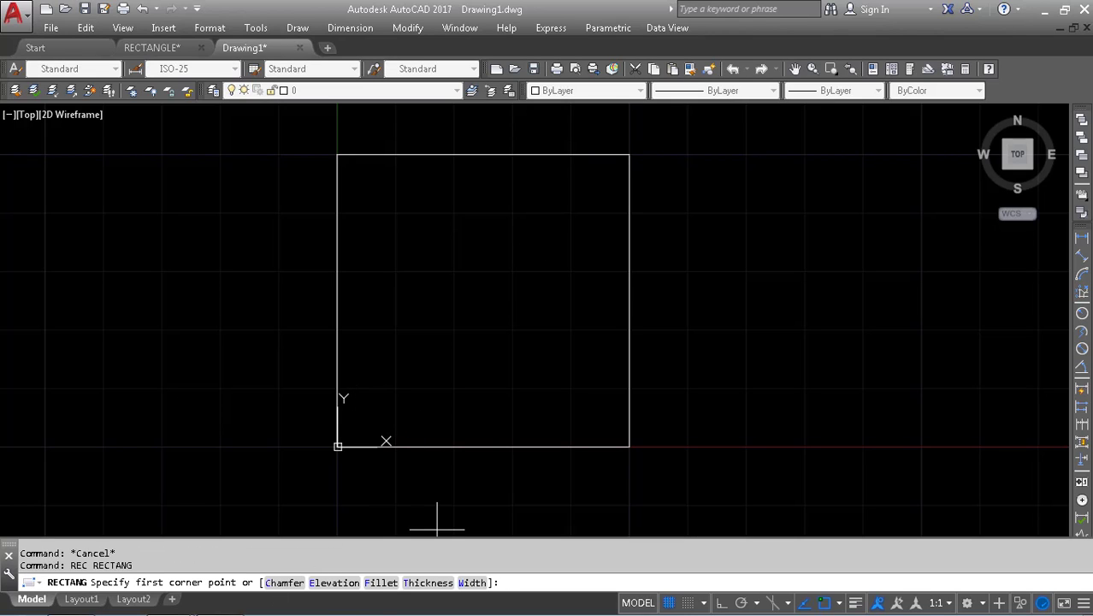
pyautogui.moveTo(629, 408); pyautogui.dragTo(338, 475, button='middle')
pyautogui.click(581, 418)
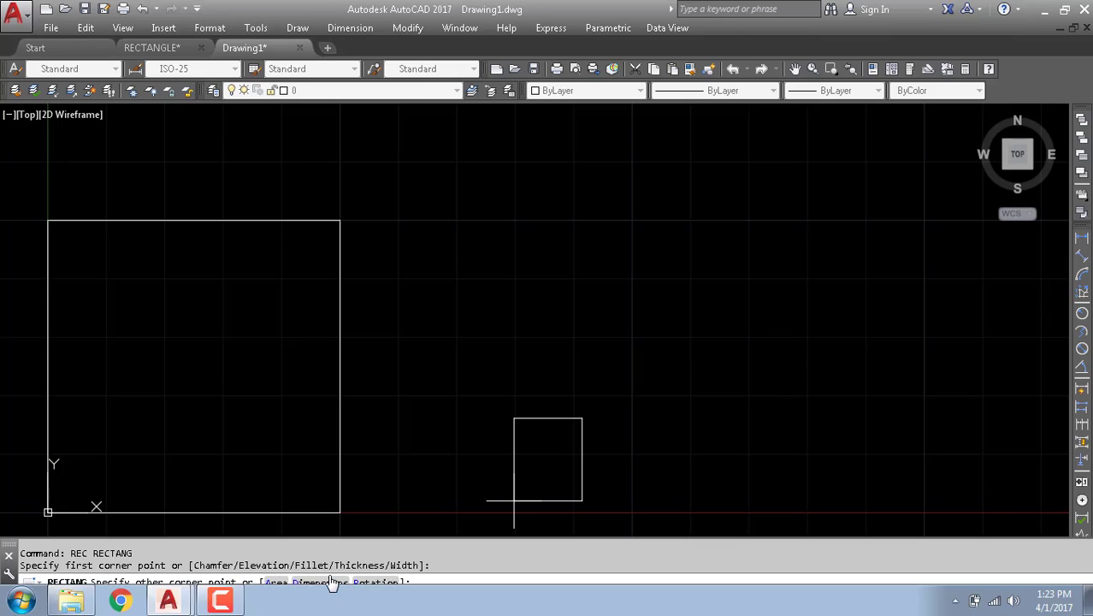
pyautogui.click(280, 582)
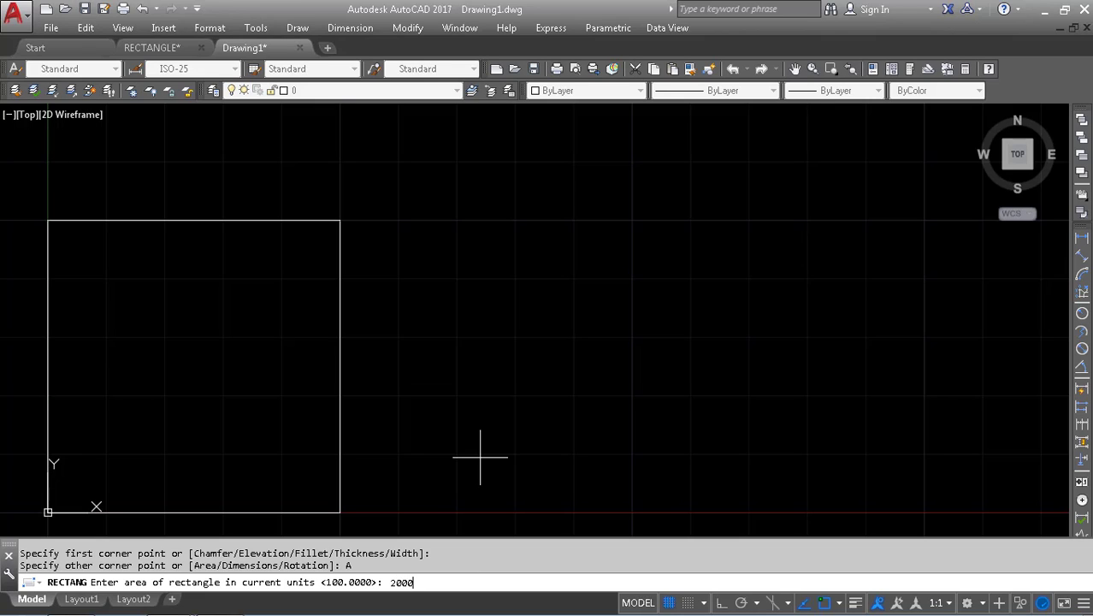
pyautogui.press('Return')
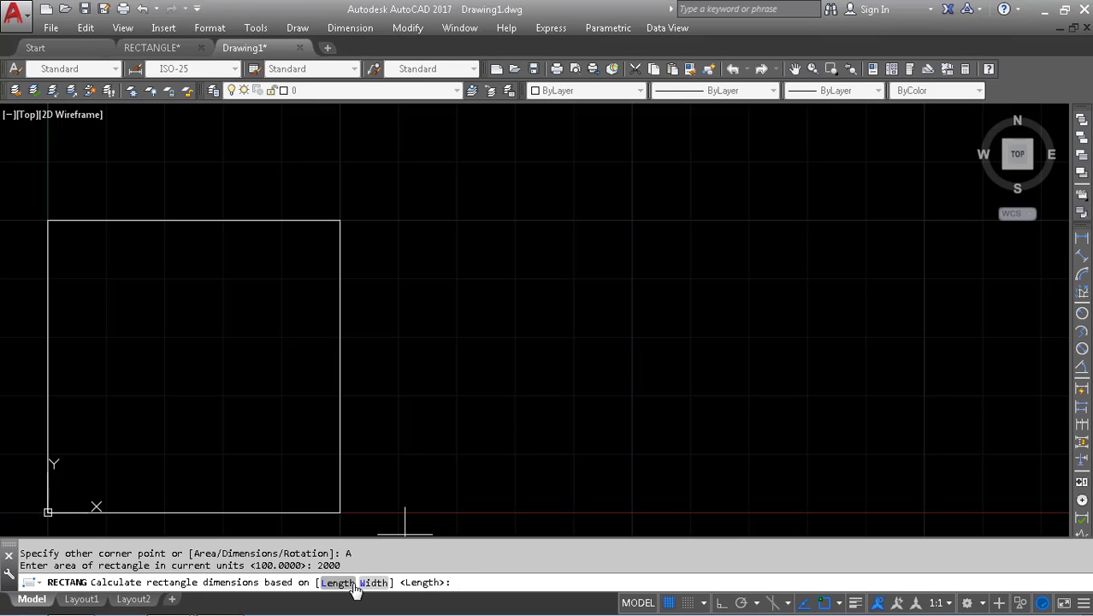
# - Check the labelled area rectangle example in RECTANGLE.dwg and return to Drawing1
pyautogui.click(151, 47)
pyautogui.scroll(10, 423, 244)
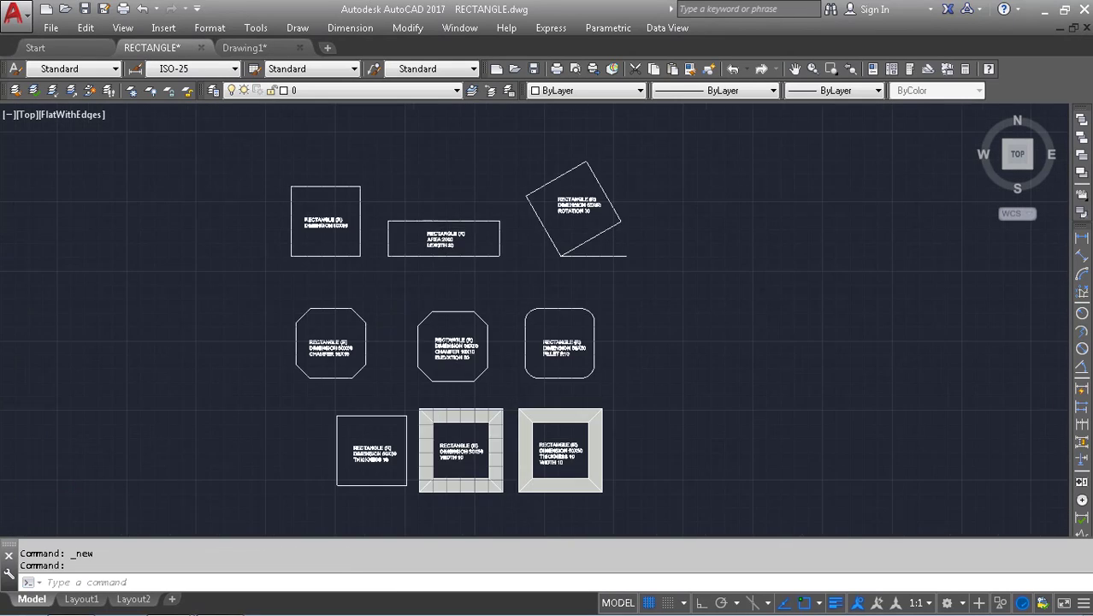
pyautogui.click(244, 48)
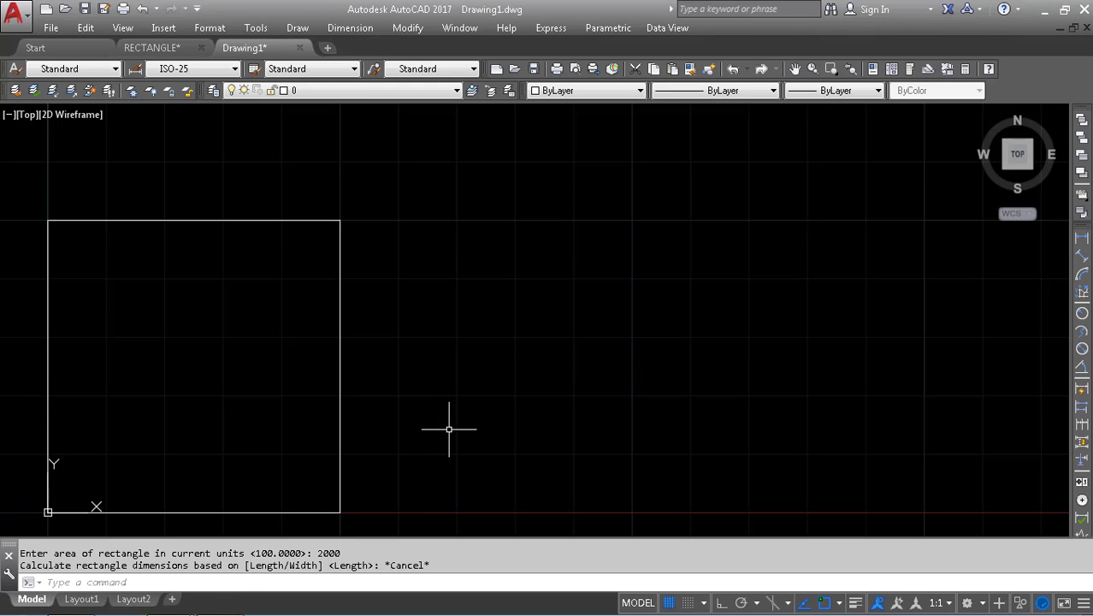
# - Draw a rectangle beyond the square's right side with the Area option, area 2000 and width 80
pyautogui.press('Escape')
pyautogui.write('rec')
pyautogui.press('Return')
pyautogui.click(435, 466)
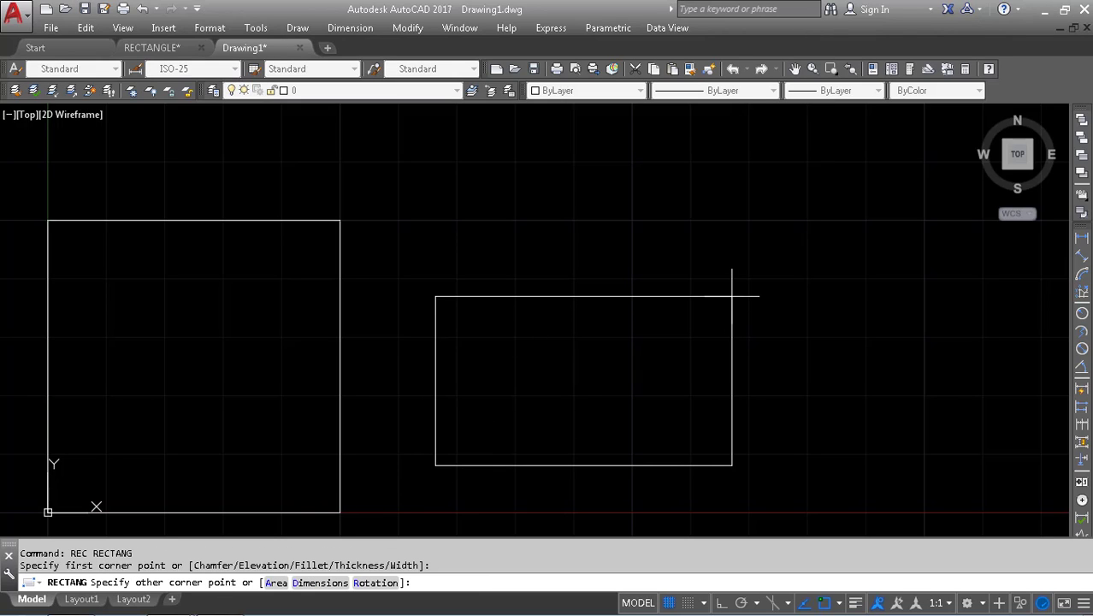
pyautogui.write('a')
pyautogui.press('Return')
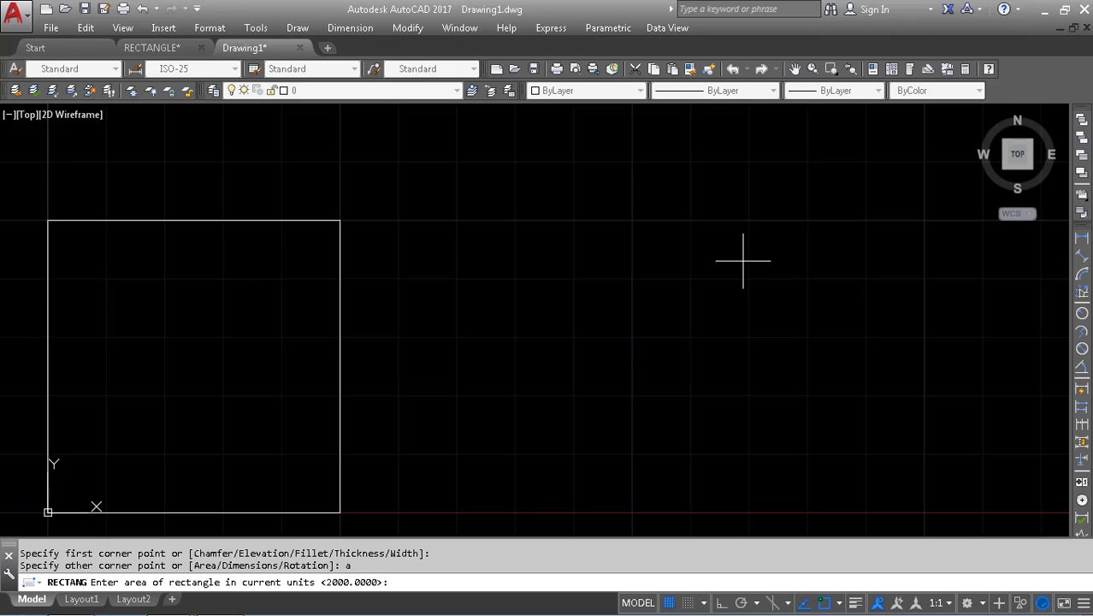
pyautogui.write('2000')
pyautogui.press('Return')
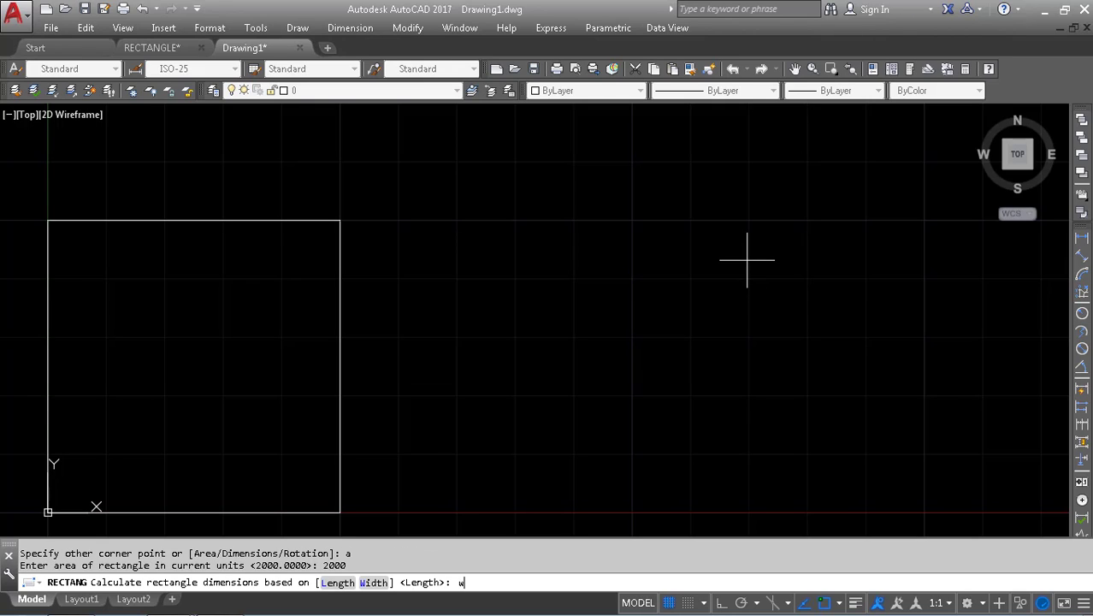
pyautogui.write('w')
pyautogui.press('Return')
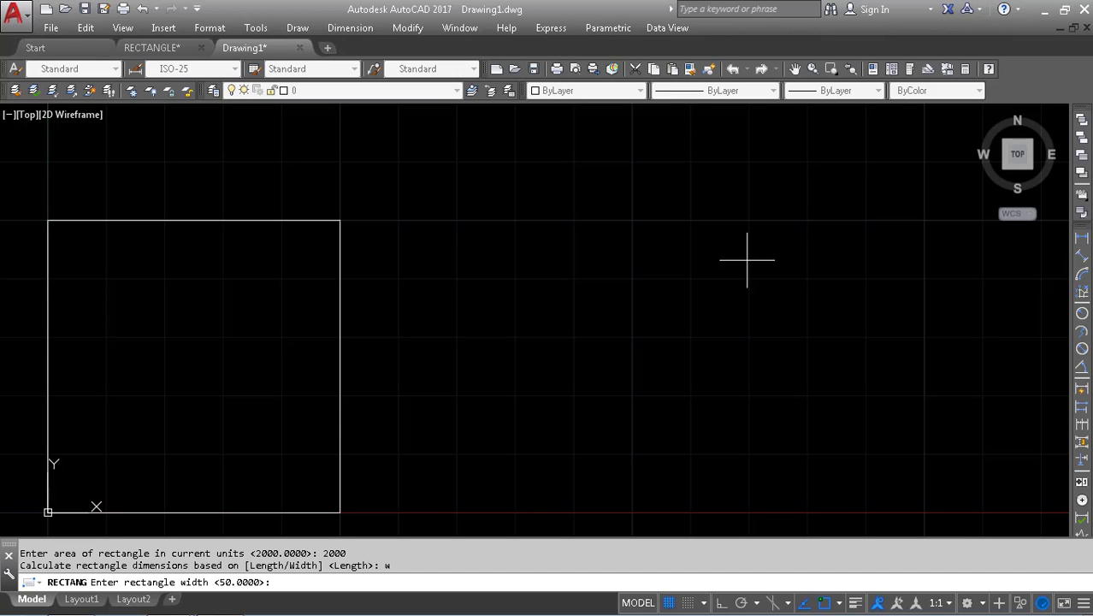
pyautogui.write('80')
pyautogui.press('Return')
pyautogui.click(722, 348)
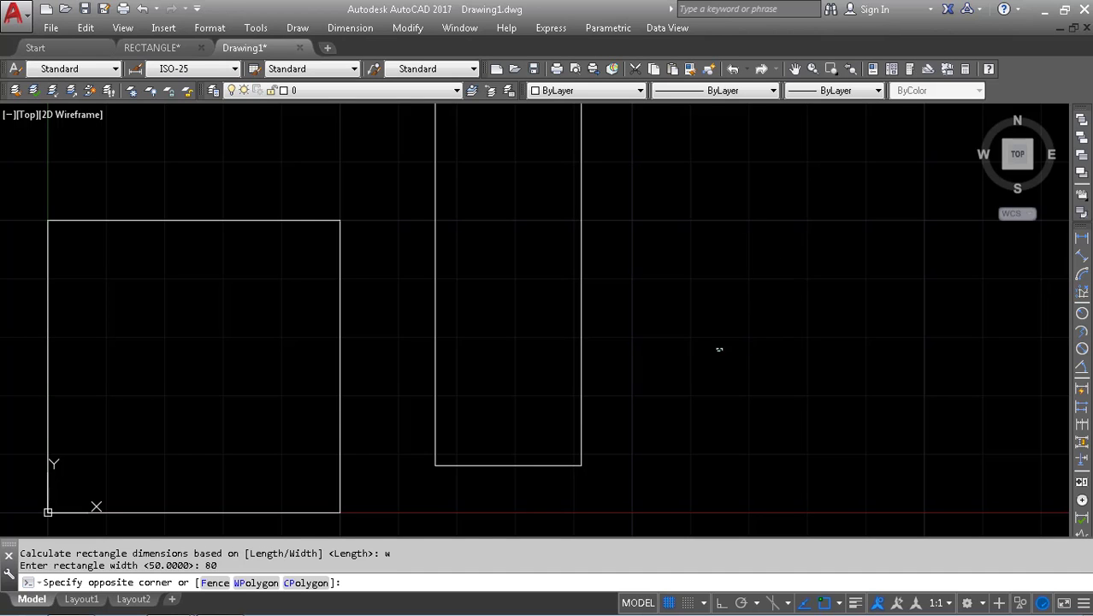
pyautogui.scroll(-2, 494, 326)
pyautogui.click(872, 253)
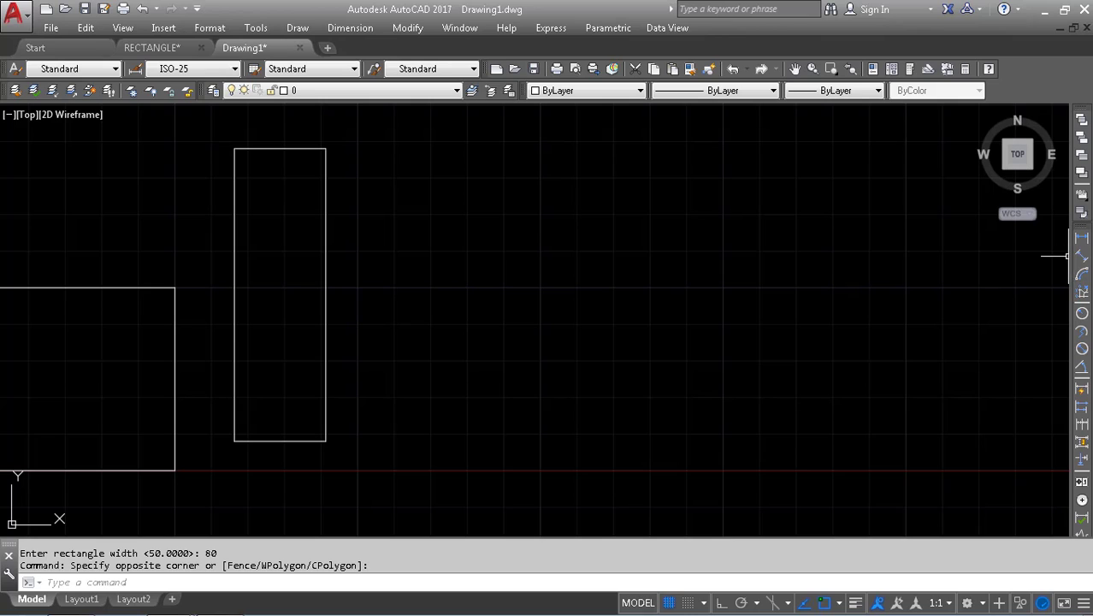
# - Add a linear dimension to the bottom edge of the tall rectangle, placed just inside it
pyautogui.click(1081, 237)
pyautogui.press('Return')
pyautogui.click(278, 441)
pyautogui.scroll(6, 276, 427)
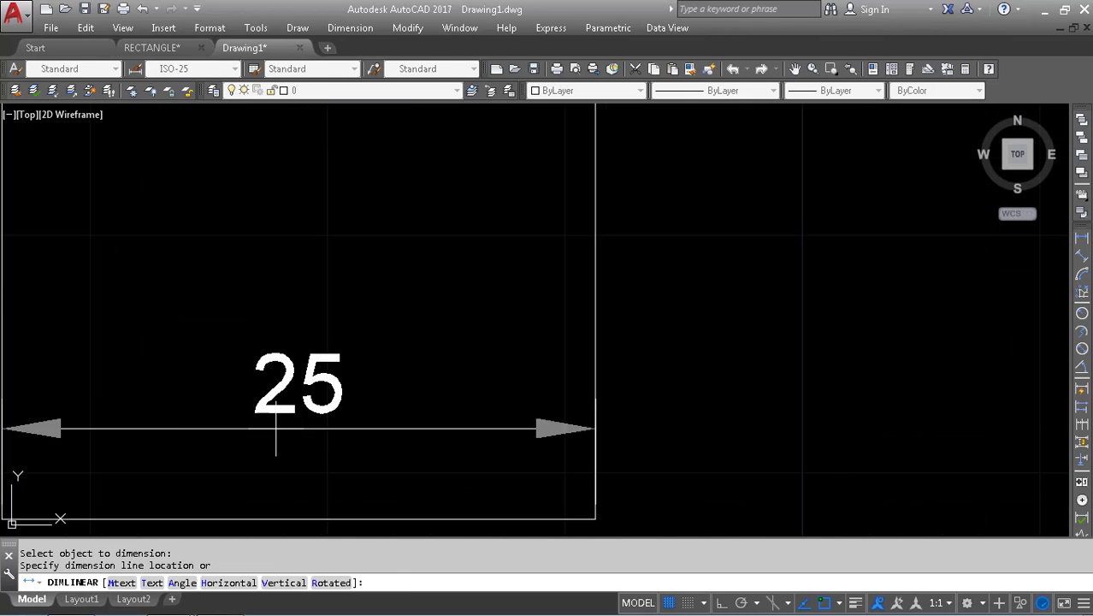
pyautogui.click(276, 427)
# - Delete the linear dimension from the tall rectangle
pyautogui.scroll(-5, 314, 402)
pyautogui.click(313, 400)
pyautogui.click(314, 403)
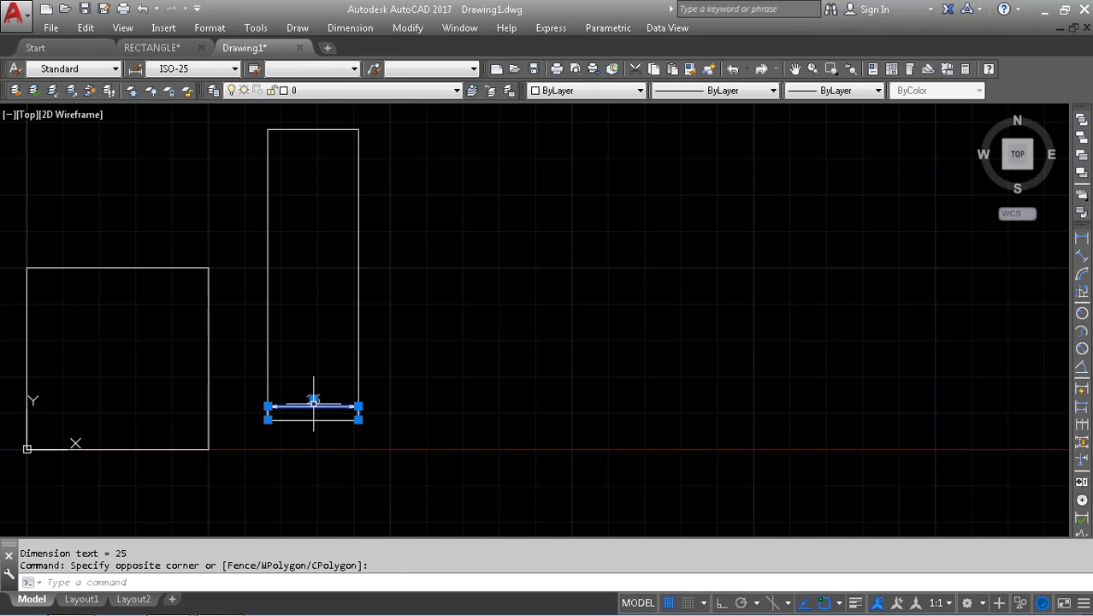
pyautogui.press('Delete')
pyautogui.moveTo(313, 400); pyautogui.dragTo(378, 402, button='middle')
pyautogui.scroll(-2, 492, 371)
pyautogui.moveTo(493, 371); pyautogui.dragTo(369, 366, button='middle')
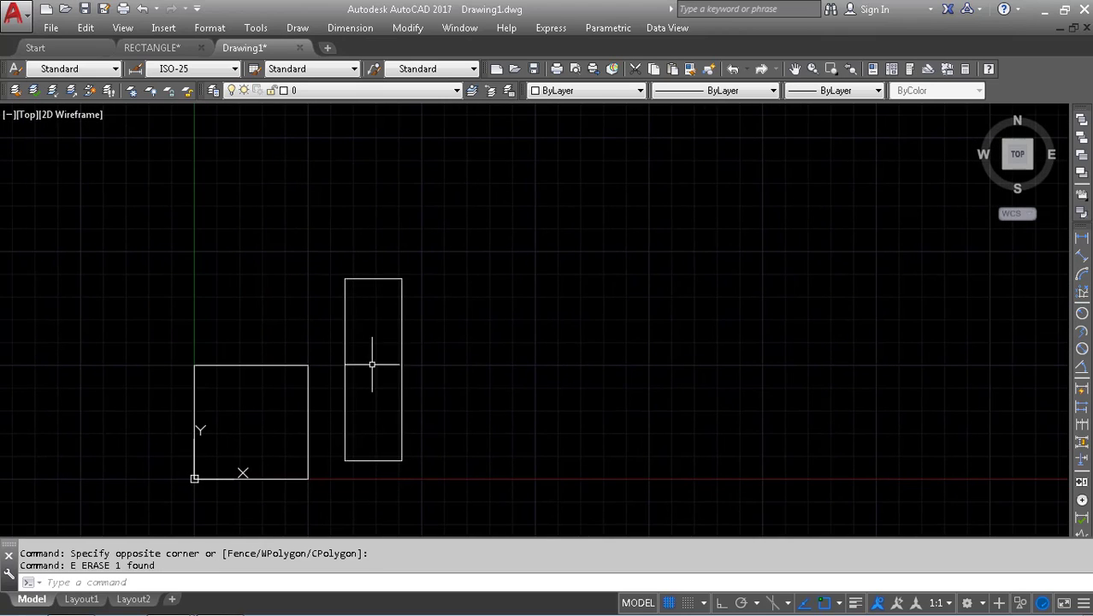
pyautogui.press('Escape')
pyautogui.press('Escape')
# - Draw a rectangle rotated 45 degrees, length 30 and width 90, with its first corner to the right of the tall rectangle
pyautogui.scroll(2, 303, 410)
pyautogui.moveTo(426, 423); pyautogui.dragTo(385, 374, button='middle')
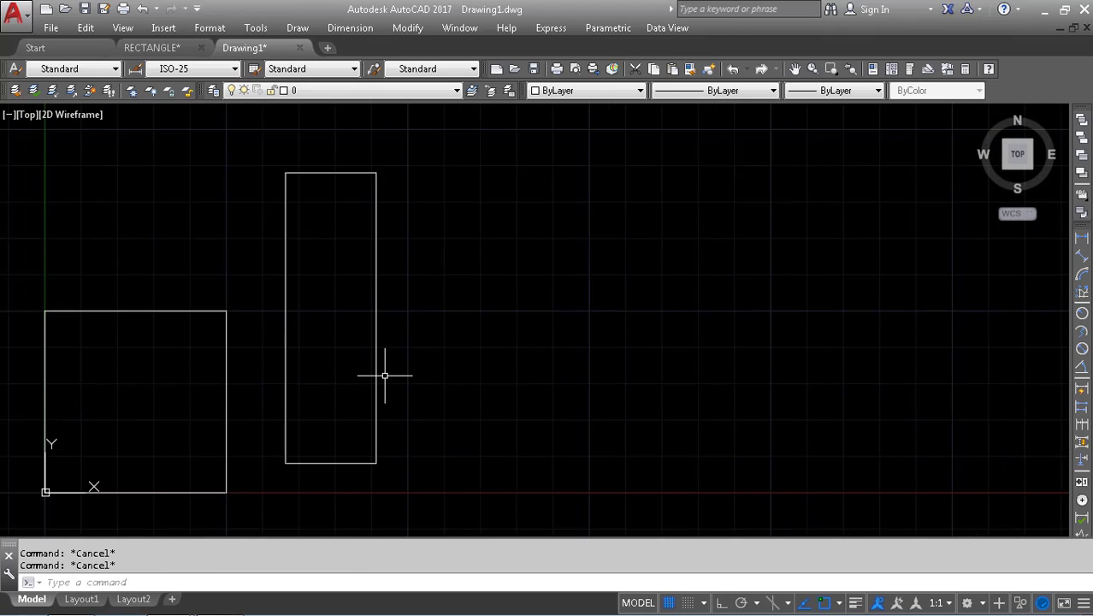
pyautogui.write('rec')
pyautogui.press('Return')
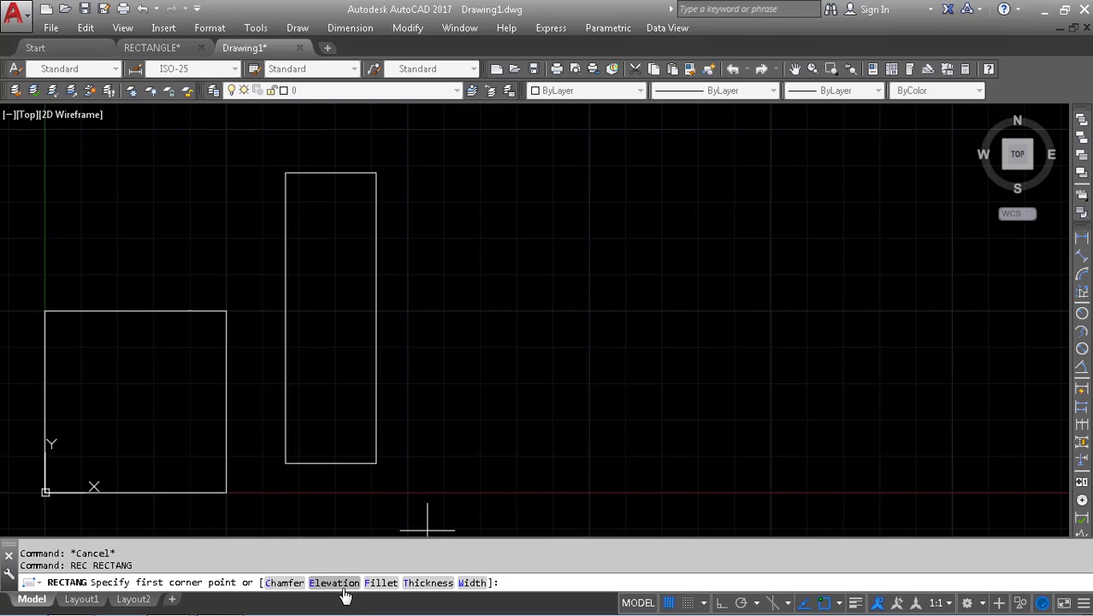
pyautogui.click(482, 463)
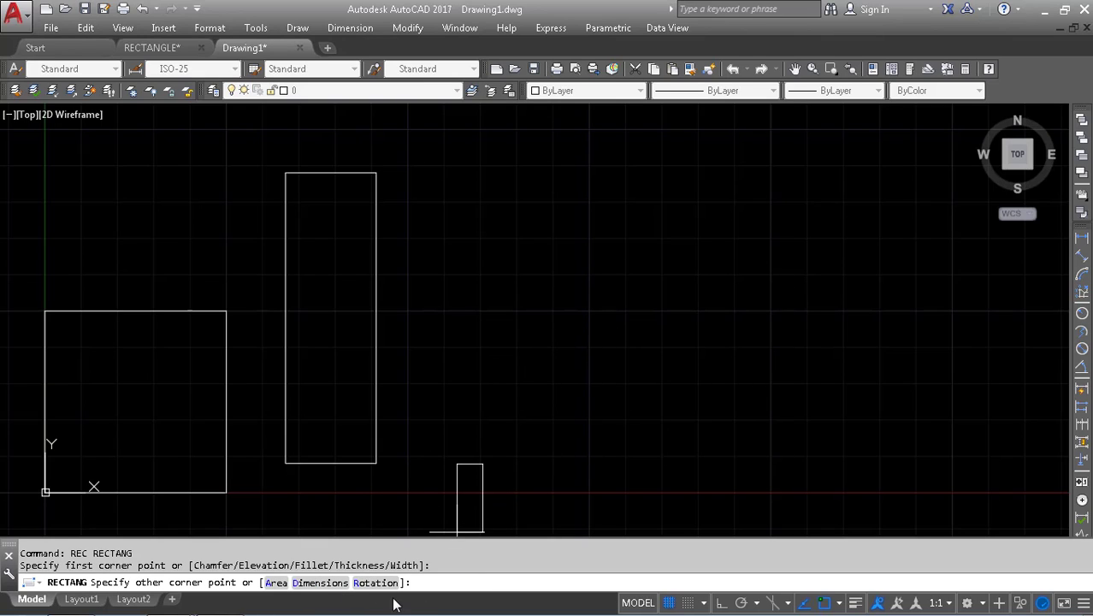
pyautogui.click(377, 588)
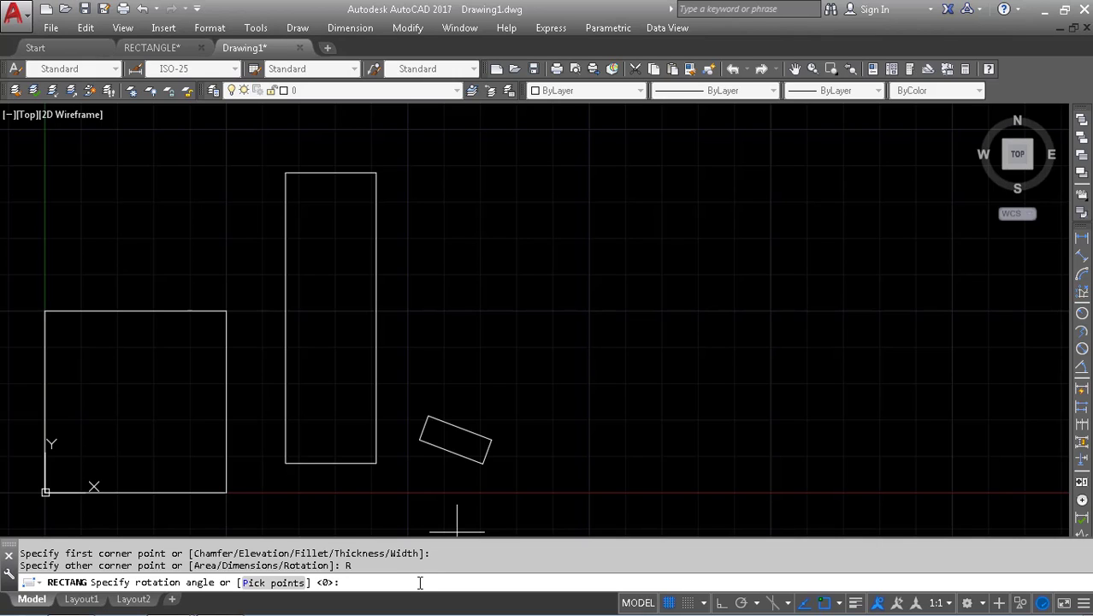
pyautogui.write('45')
pyautogui.press('Return')
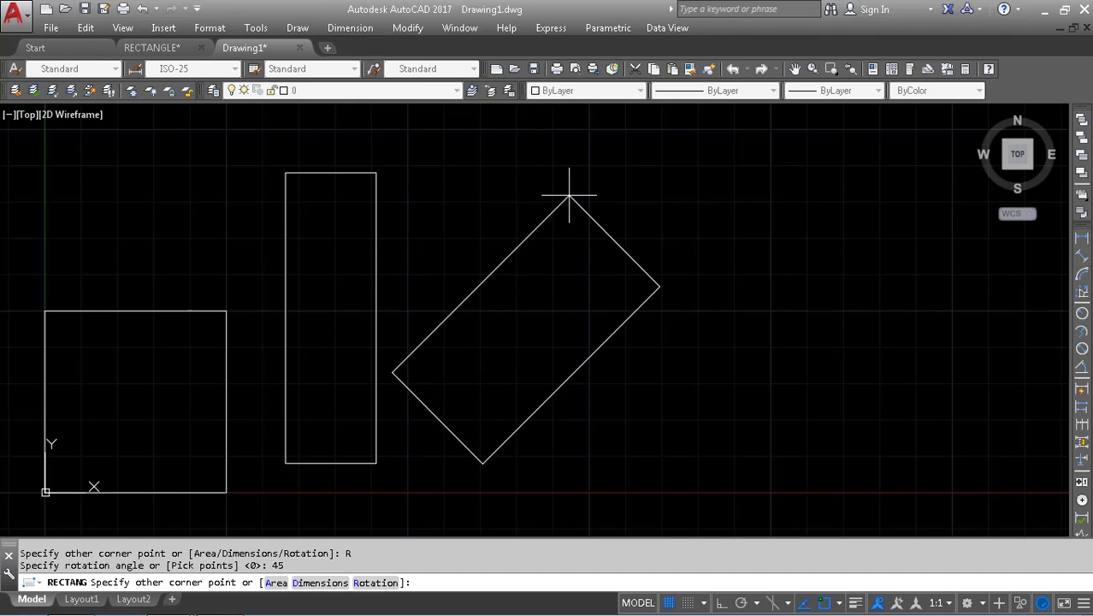
pyautogui.write('d')
pyautogui.press('Return')
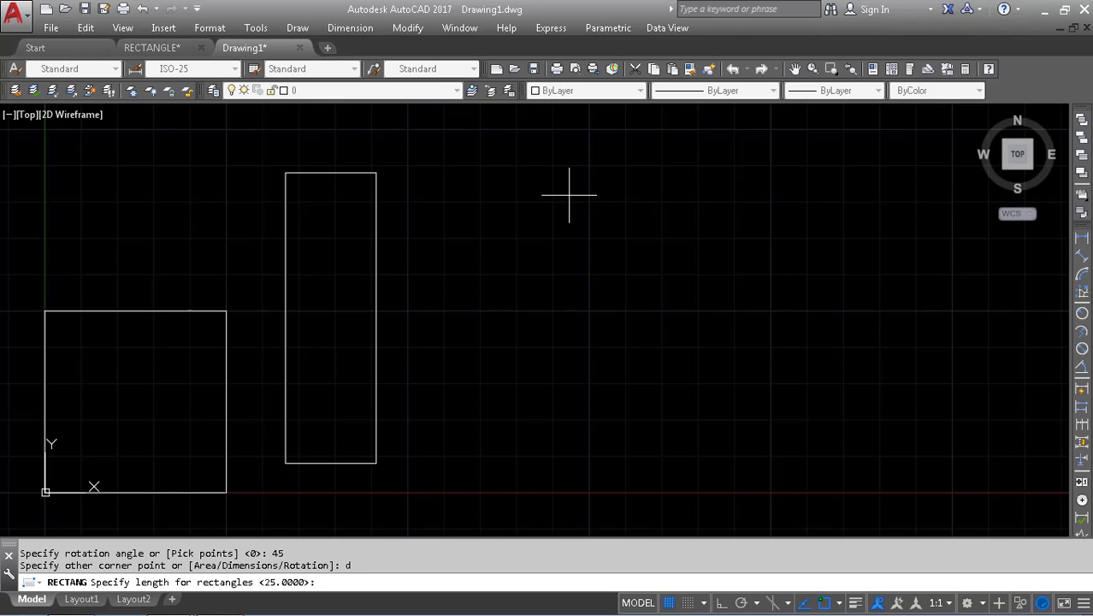
pyautogui.press('Return')
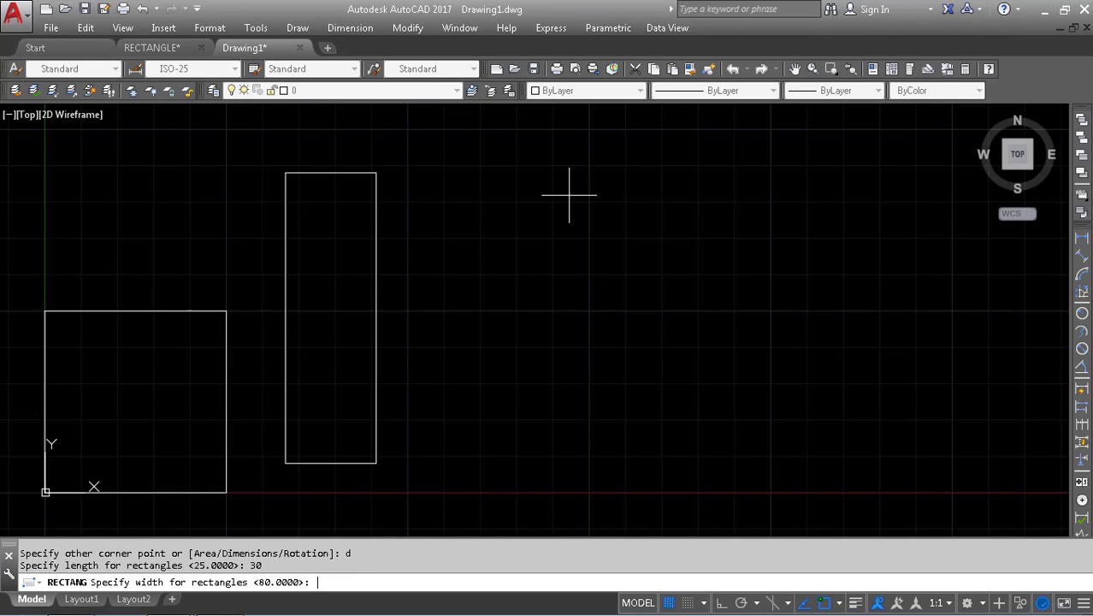
pyautogui.write('90')
pyautogui.press('Return')
pyautogui.click(568, 204)
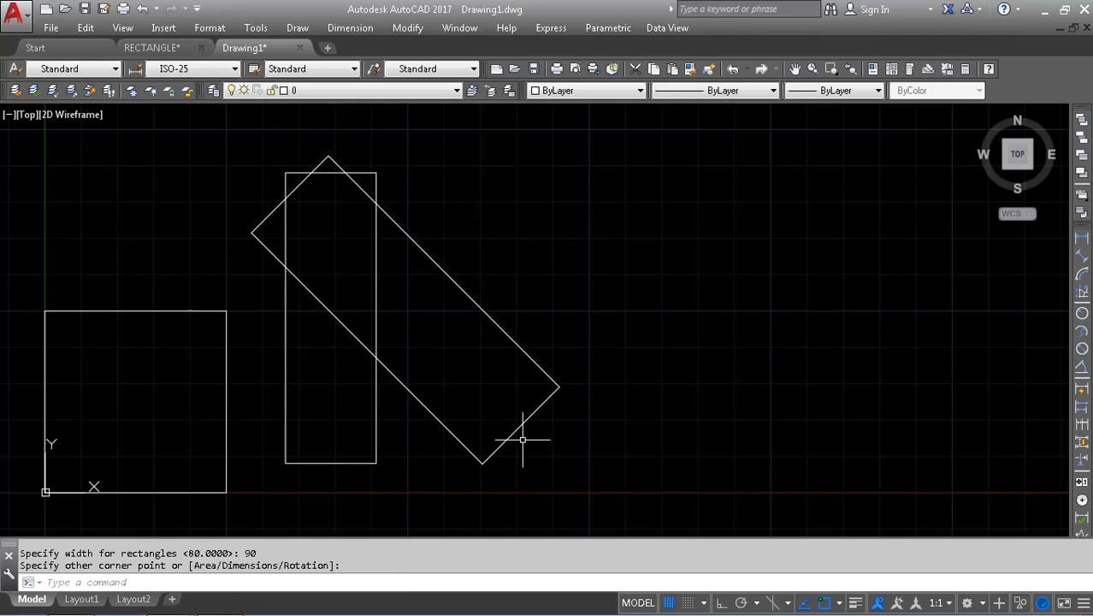
pyautogui.scroll(5, 505, 435)
pyautogui.moveTo(710, 316); pyautogui.dragTo(911, 377, button='middle')
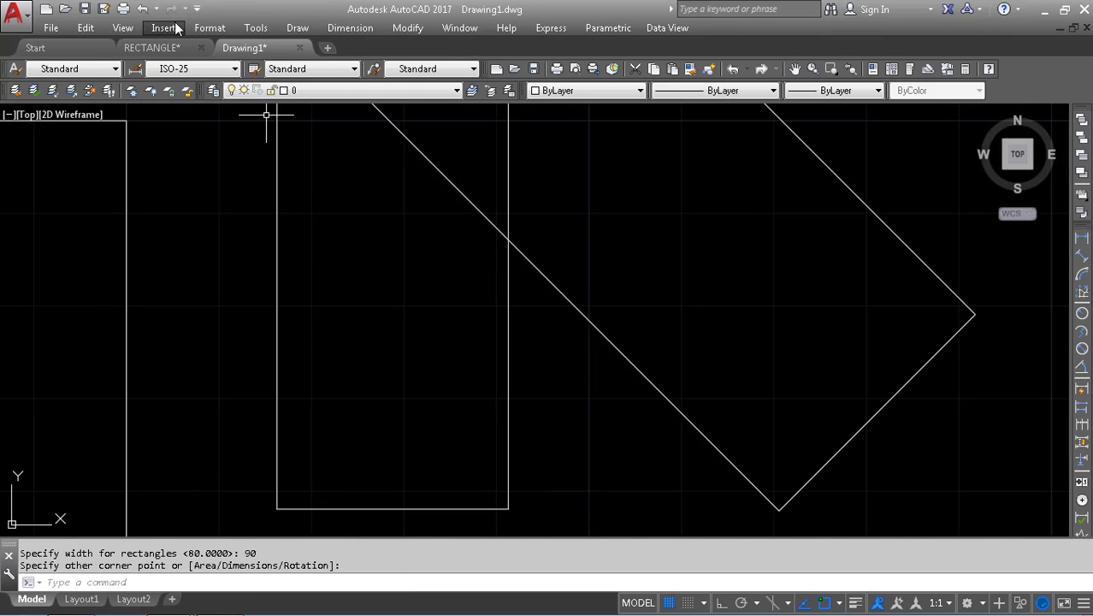
pyautogui.scroll(2, 656, 497)
pyautogui.scroll(-5, 687, 346)
pyautogui.click(687, 347)
pyautogui.click(612, 346)
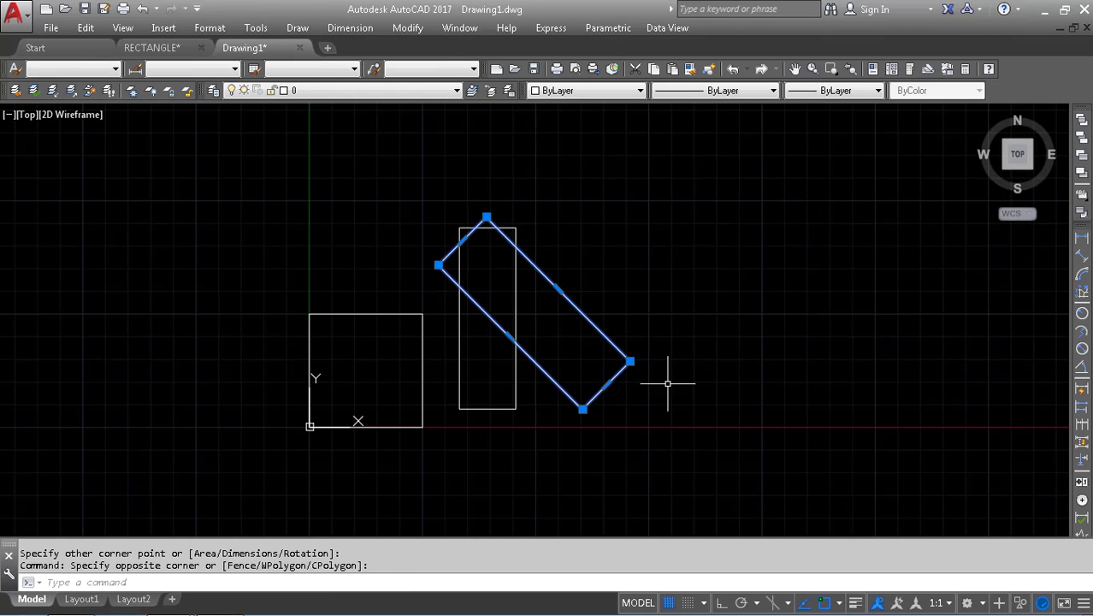
pyautogui.press('Escape')
pyautogui.press('Escape')
# - Draw a horizontal reference line extending outward from the rotated rectangle's lowest corner, away from the tall rectangle
pyautogui.write('l')
pyautogui.press('Return')
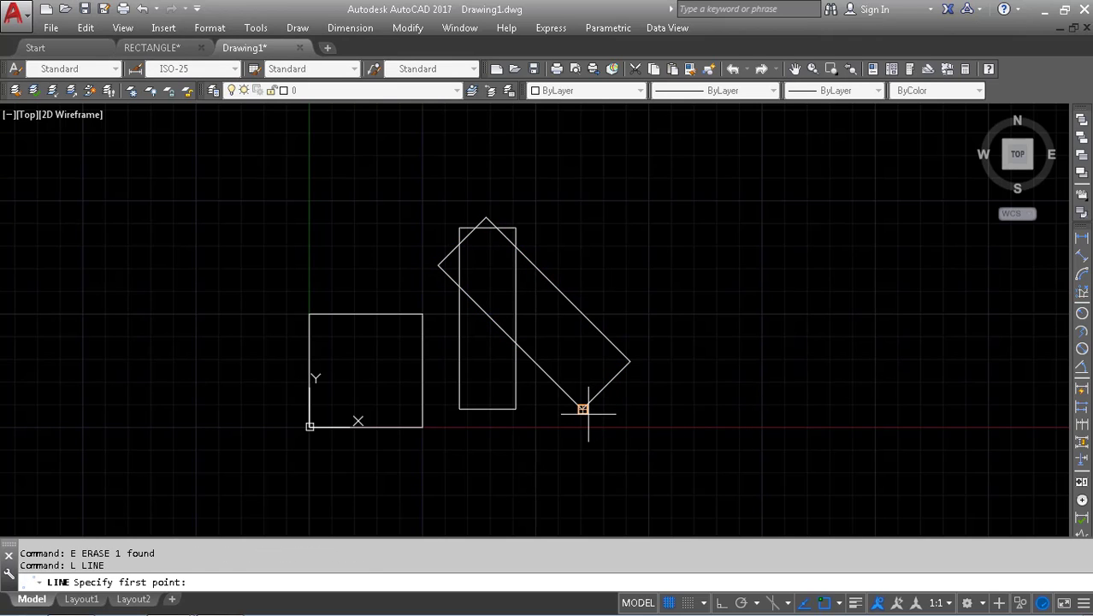
pyautogui.click(587, 404)
pyautogui.press('F8')
pyautogui.click(699, 391)
pyautogui.press('F8')
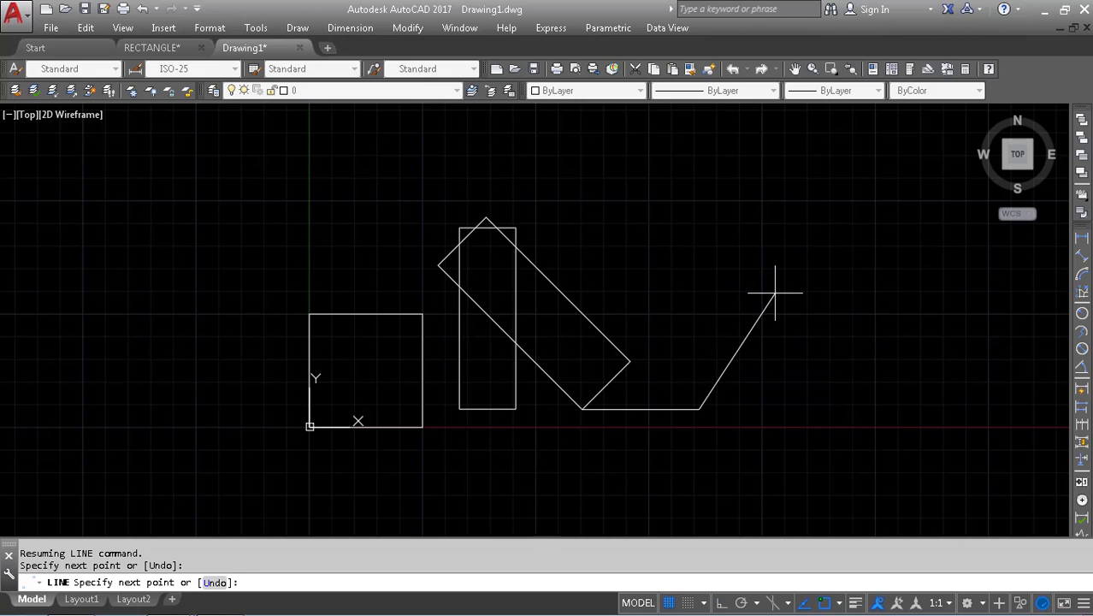
pyautogui.press('Escape')
pyautogui.press('Escape')
# - Add an angular dimension between the horizontal reference line and the rotated rectangle's adjoining short edge
pyautogui.click(1082, 275)
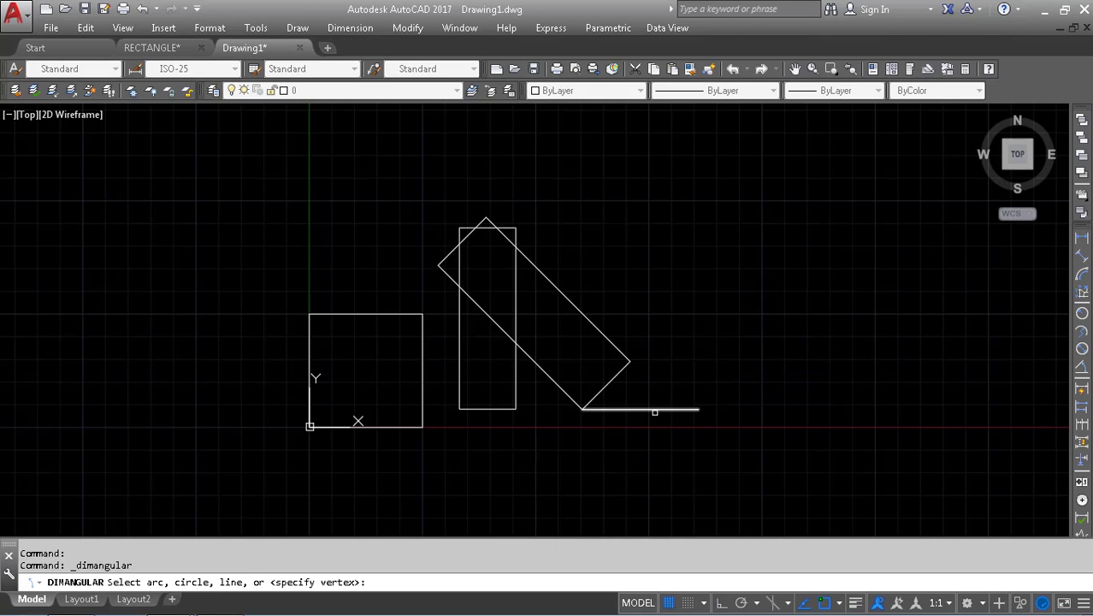
pyautogui.click(638, 413)
pyautogui.click(633, 408)
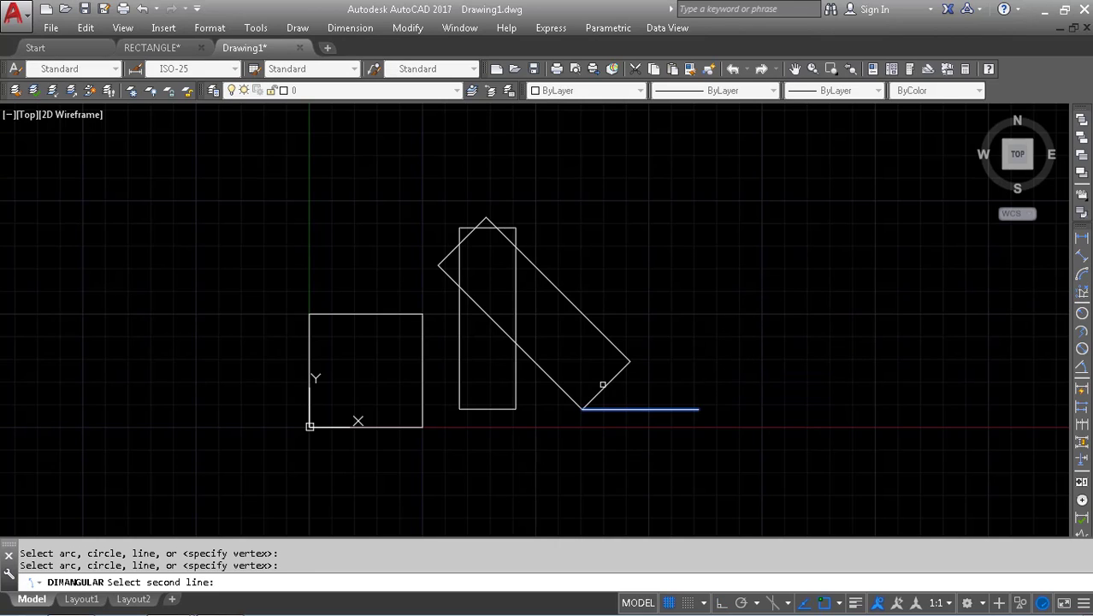
pyautogui.click(601, 388)
pyautogui.scroll(6, 627, 389)
pyautogui.click(692, 329)
pyautogui.scroll(-6, 692, 328)
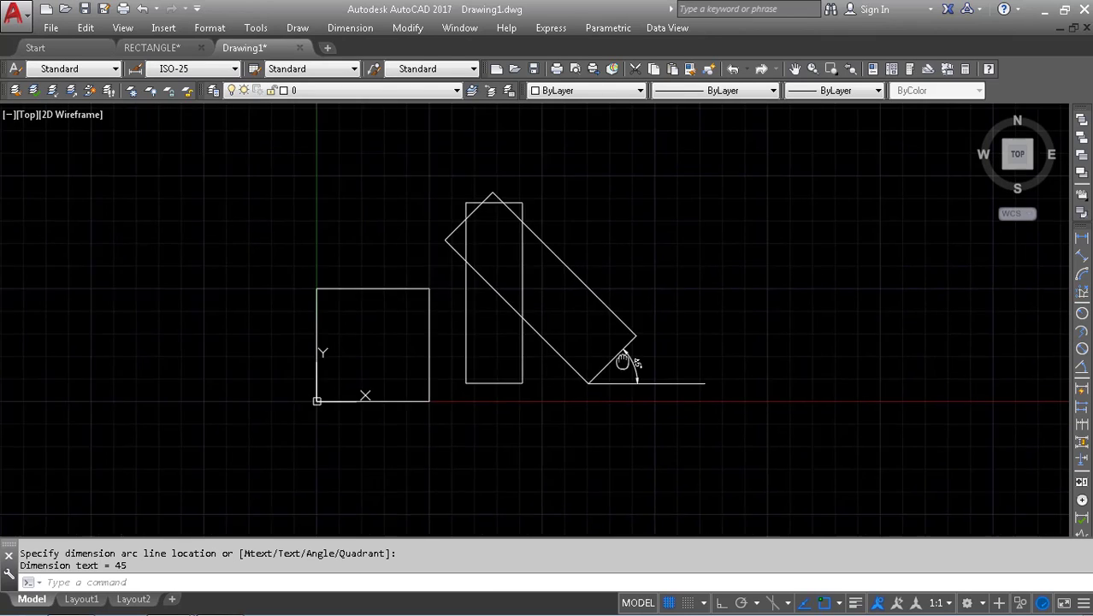
pyautogui.press('Escape')
pyautogui.press('Escape')
# - Draw a rectangle beyond the angular dimension, resetting the Rotation option to 0 and picking both corners freehand
pyautogui.write('rec')
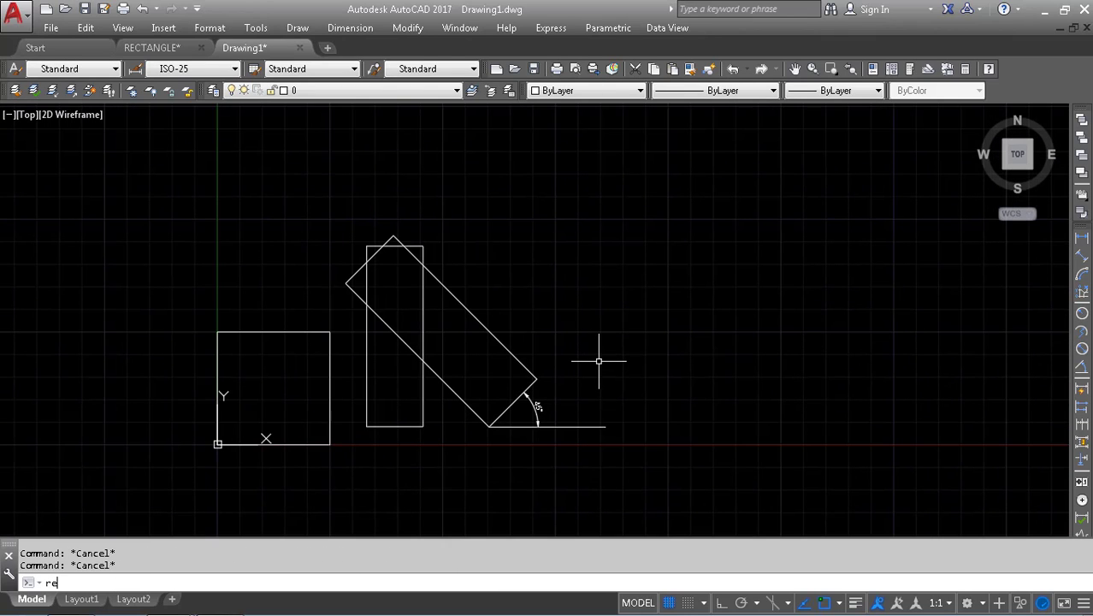
pyautogui.press('Return')
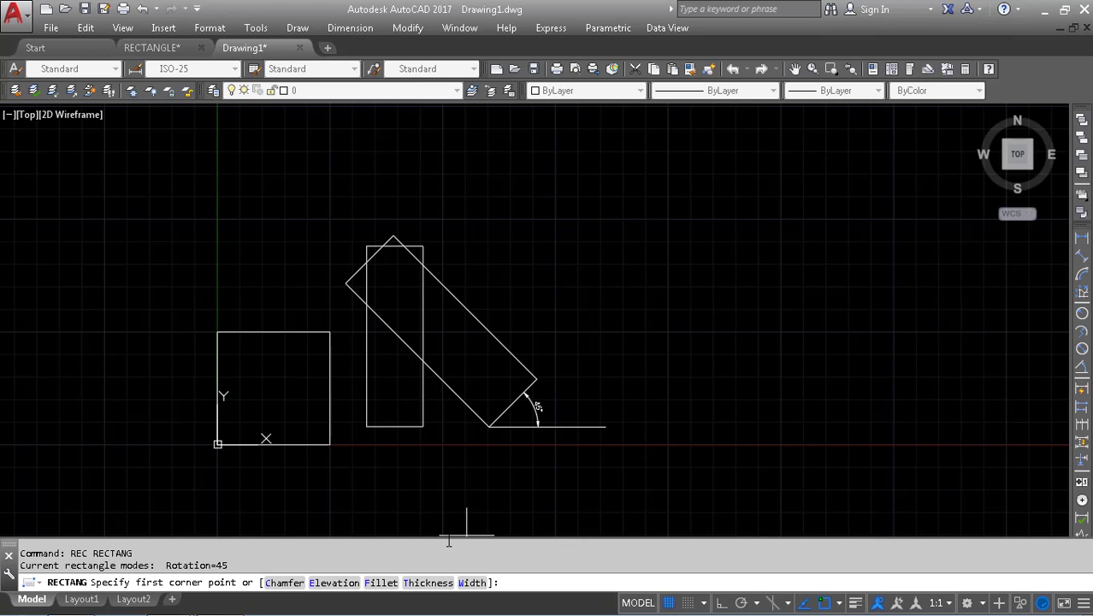
pyautogui.click(691, 416)
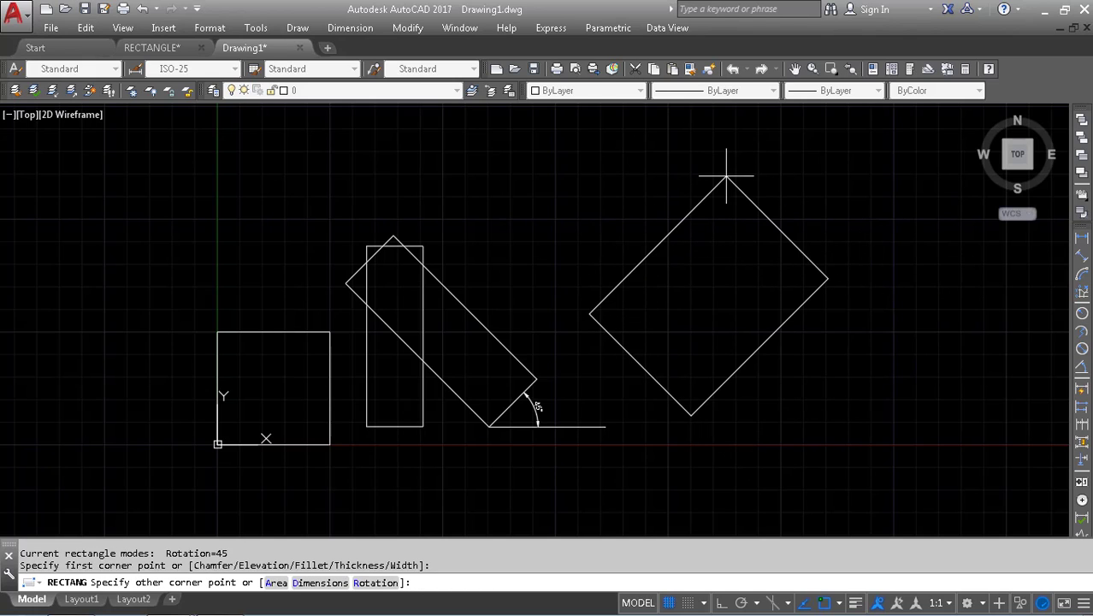
pyautogui.click(377, 582)
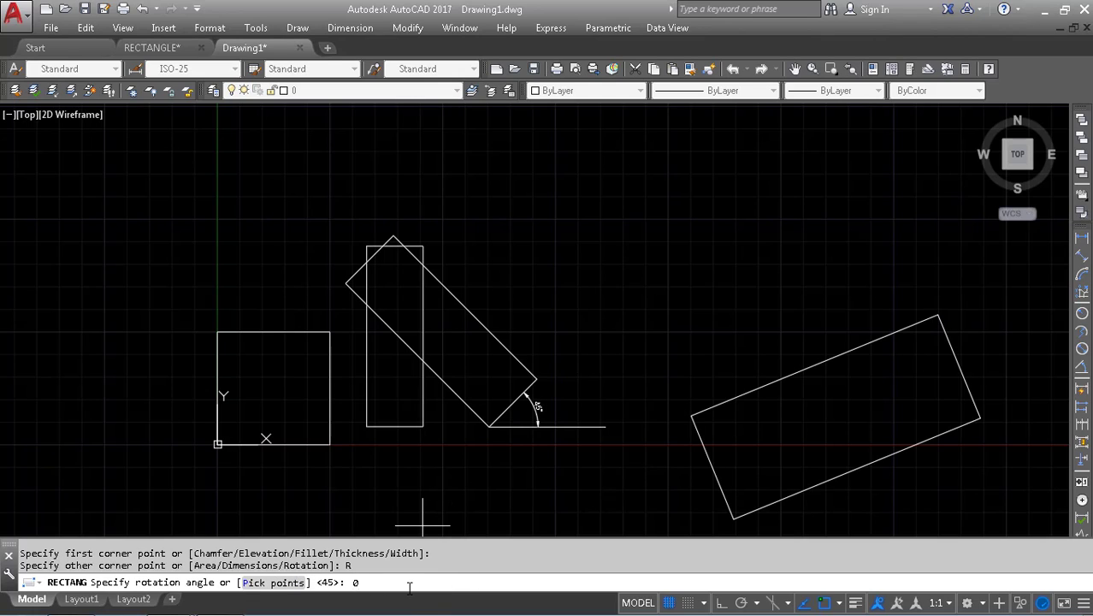
pyautogui.press('Return')
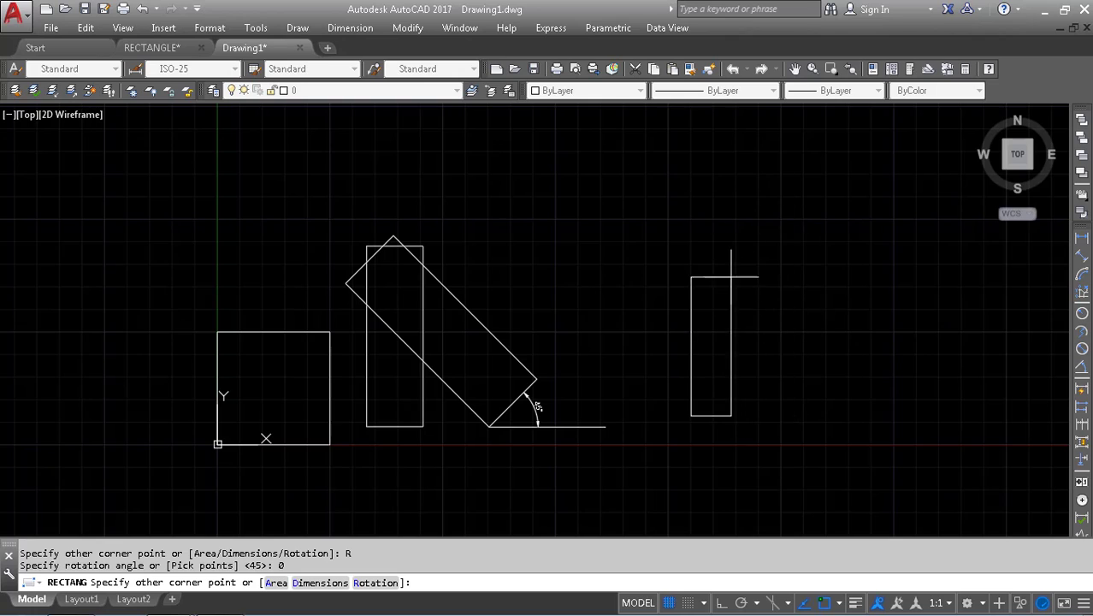
pyautogui.click(825, 282)
pyautogui.press('Return')
pyautogui.moveTo(817, 291)
pyautogui.mouseDown(button='middle')
pyautogui.moveTo(600, 298)
pyautogui.moveTo(467, 231)
pyautogui.mouseUp(button='middle')
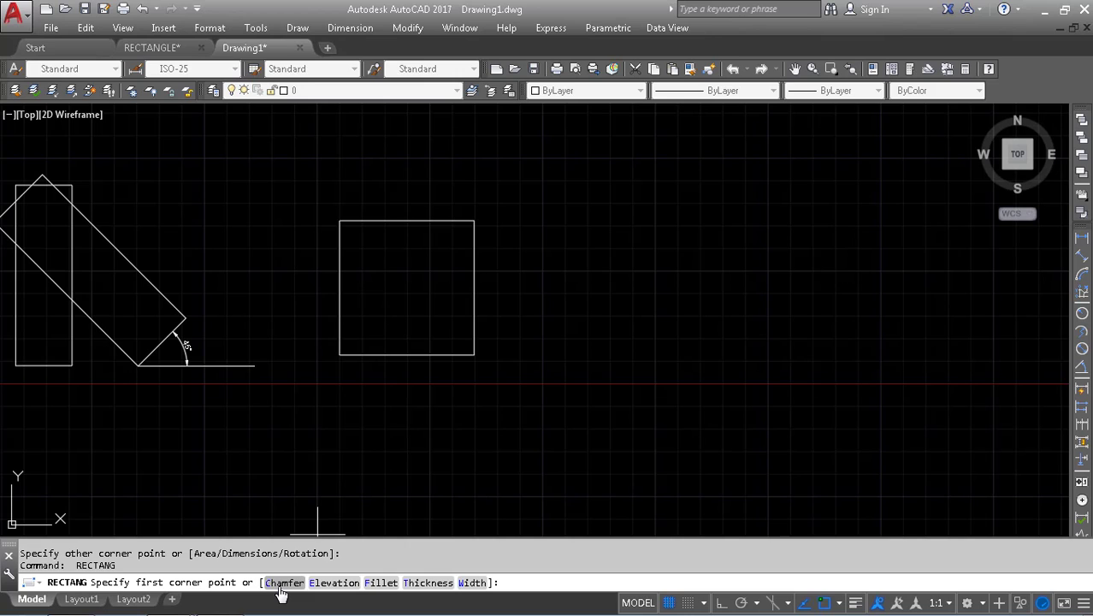
pyautogui.press('Escape')
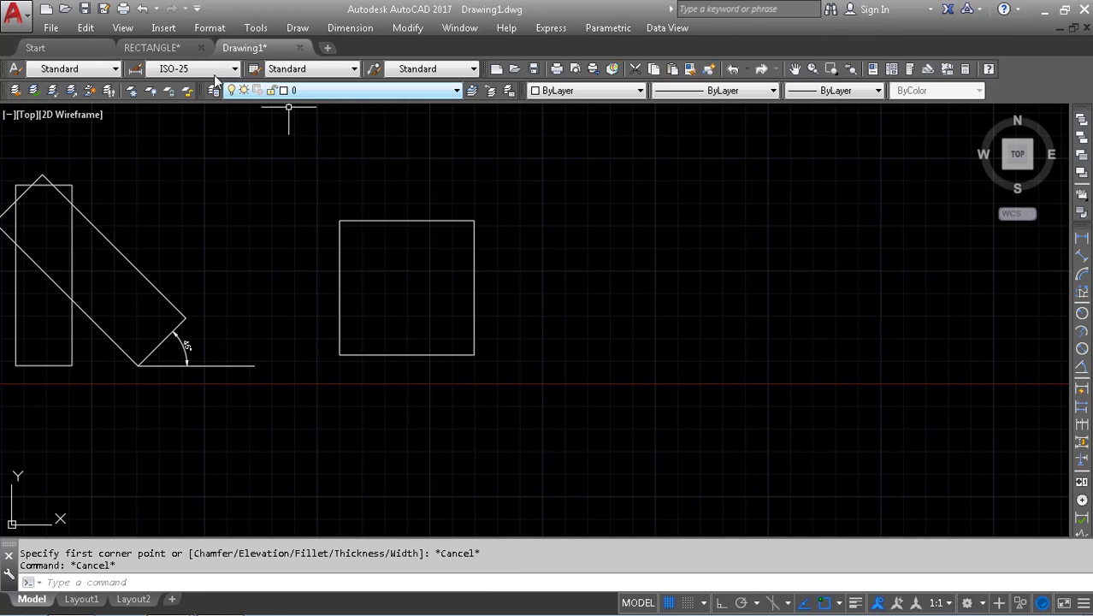
# - Switch to RECTANGLE.dwg and draw a freehand practice rectangle beside the rotated 50x50 example
pyautogui.click(153, 48)
pyautogui.scroll(-3, 422, 274)
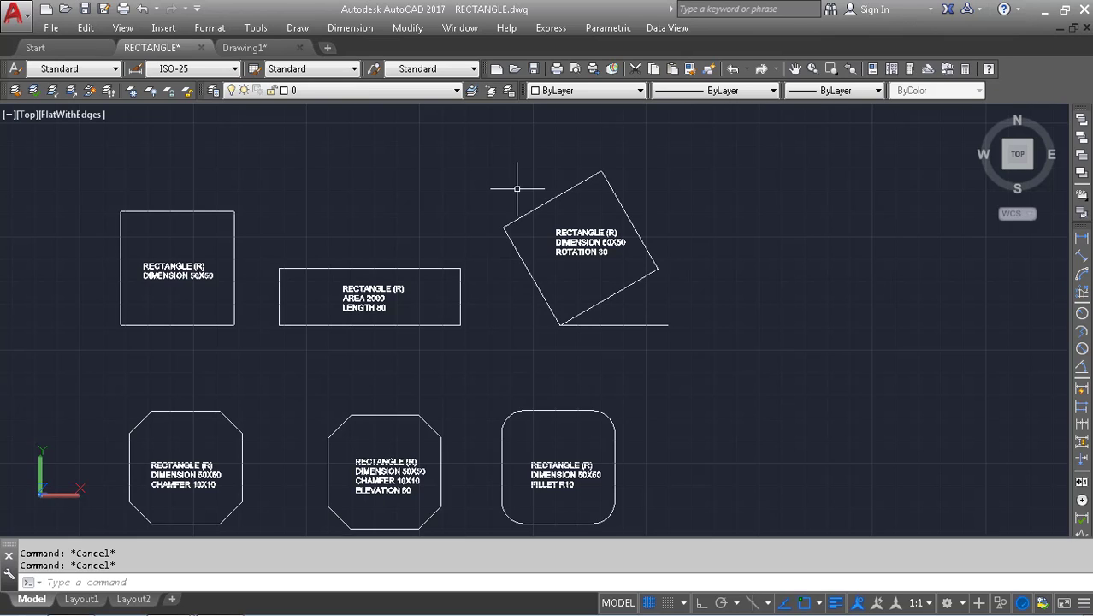
pyautogui.write('c')
pyautogui.press('Return')
pyautogui.click(882, 270)
pyautogui.click(731, 408)
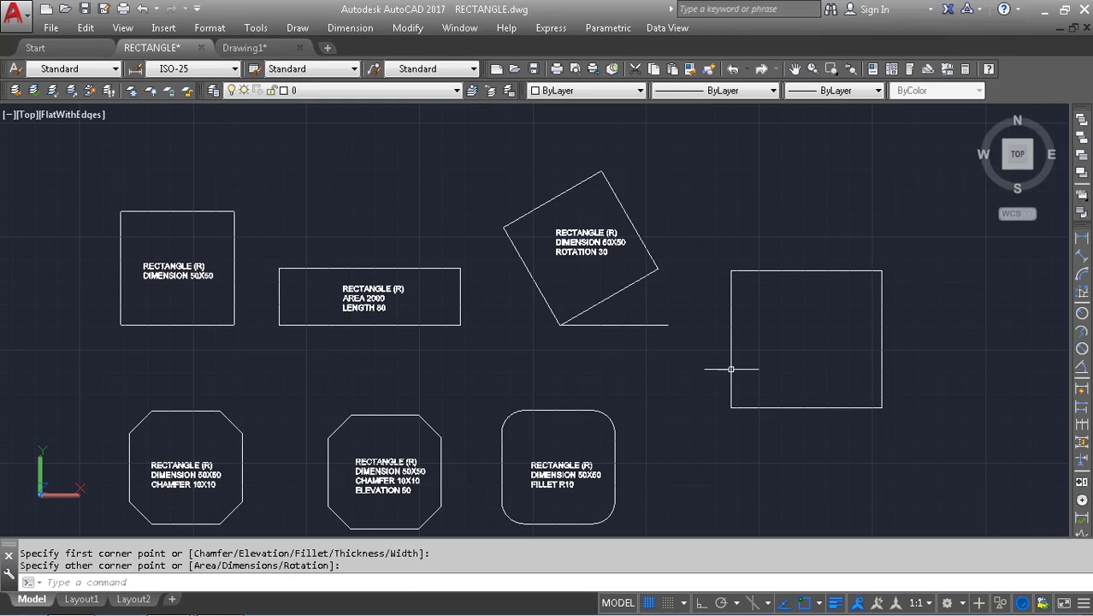
# - Draw a diagonal line across each of the practice rectangle's four corners to illustrate chamfers
pyautogui.write('l')
pyautogui.press('Return')
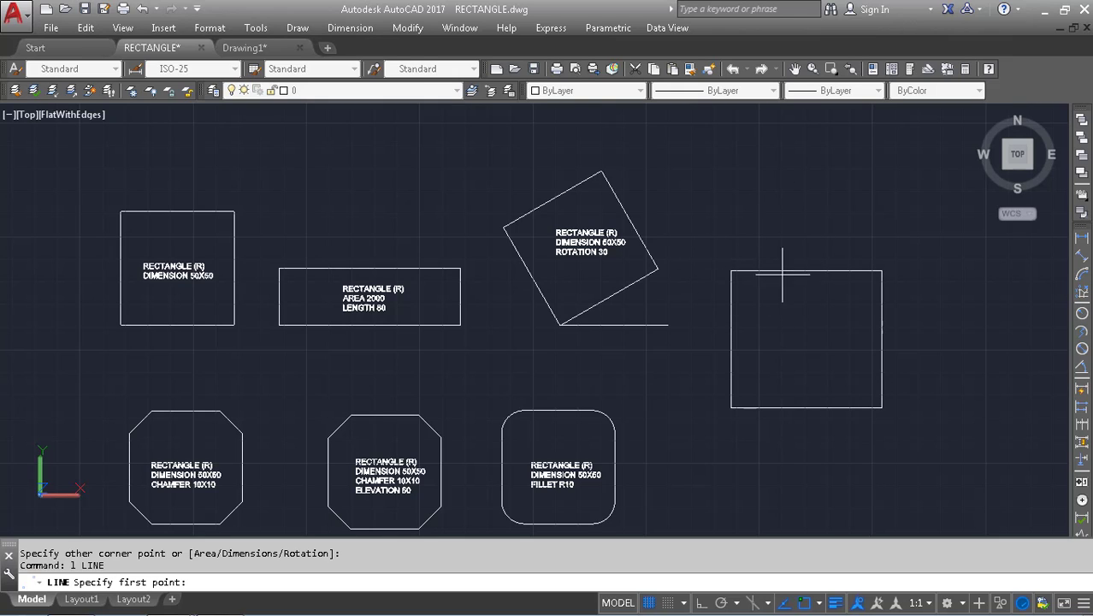
pyautogui.click(730, 299)
pyautogui.click(761, 270)
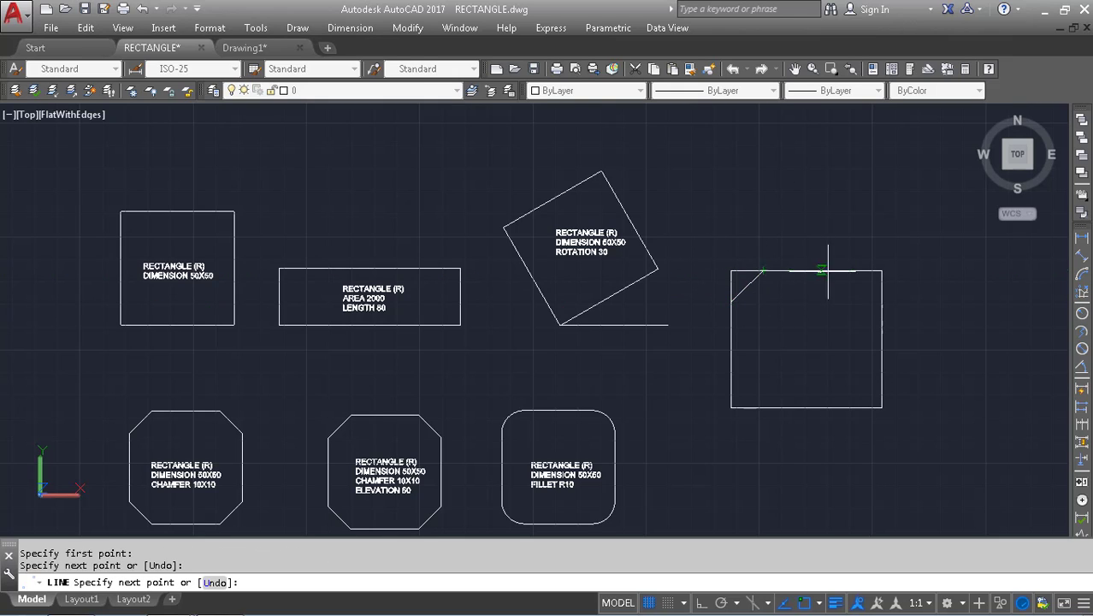
pyautogui.press('Return')
pyautogui.press('Return')
pyautogui.click(855, 270)
pyautogui.click(882, 300)
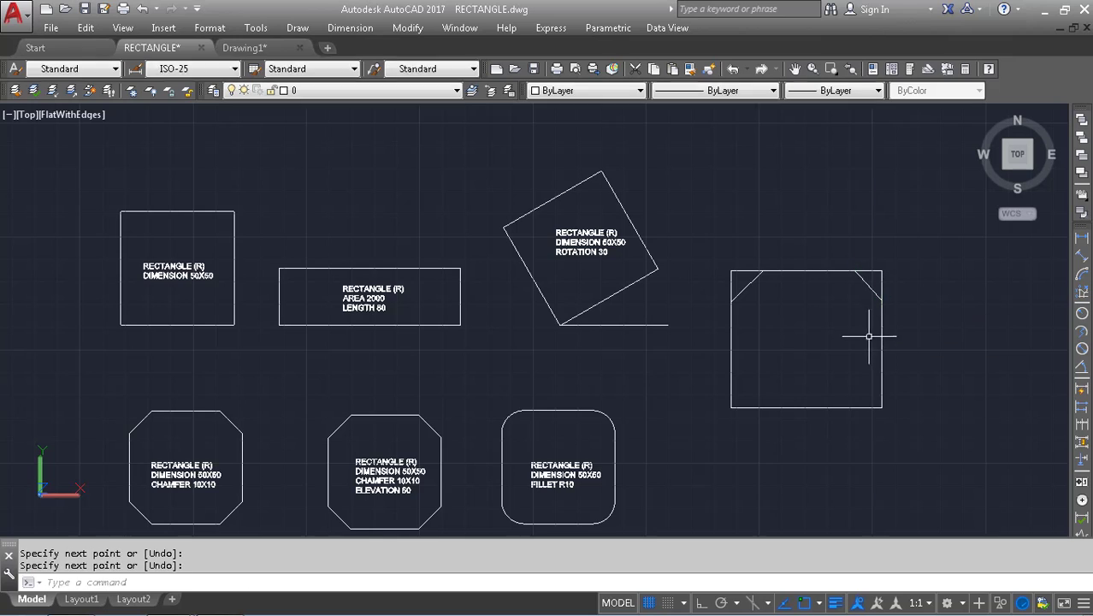
pyautogui.press('Return')
pyautogui.press('Return')
pyautogui.click(882, 369)
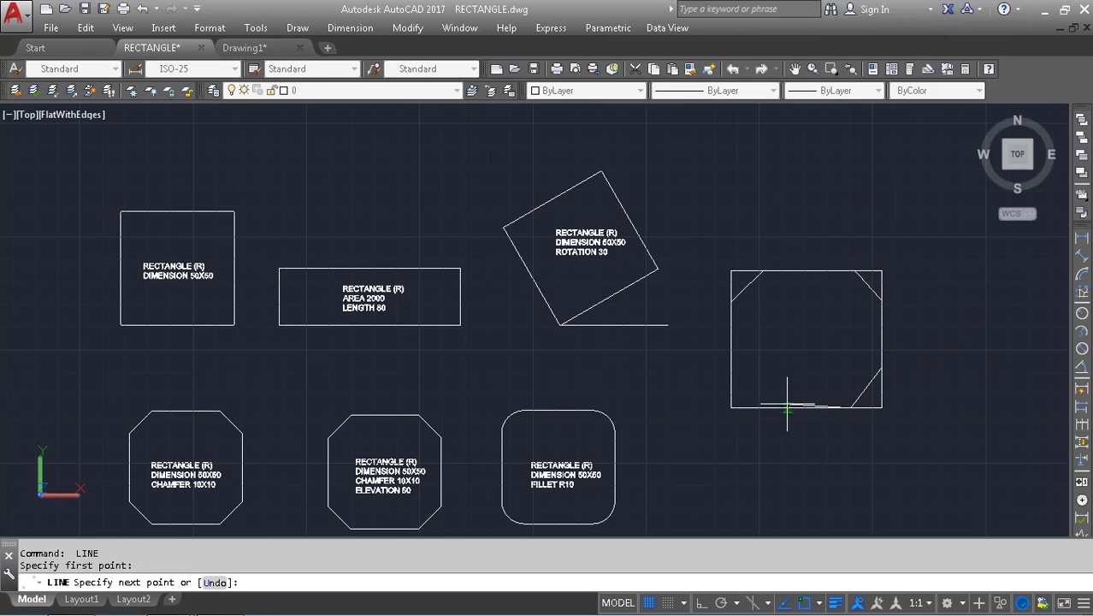
pyautogui.click(760, 407)
pyautogui.press('Escape')
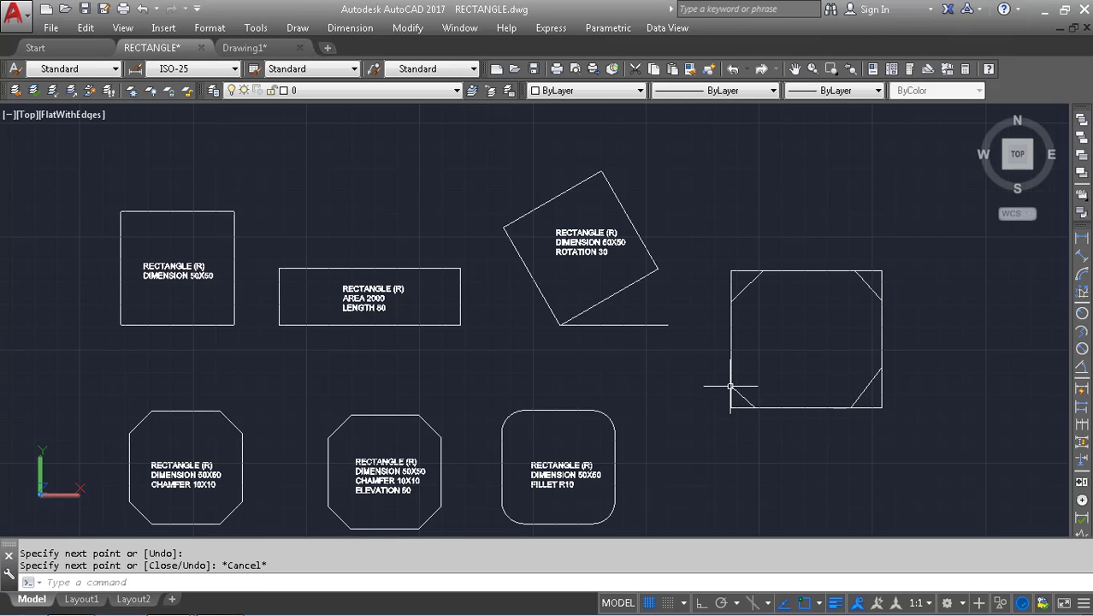
# - Trim away the practice rectangle's four corner tips outside the diagonal lines
pyautogui.write('tr')
pyautogui.press('Return')
pyautogui.press('Return')
pyautogui.click(761, 251)
pyautogui.click(717, 286)
pyautogui.click(968, 243)
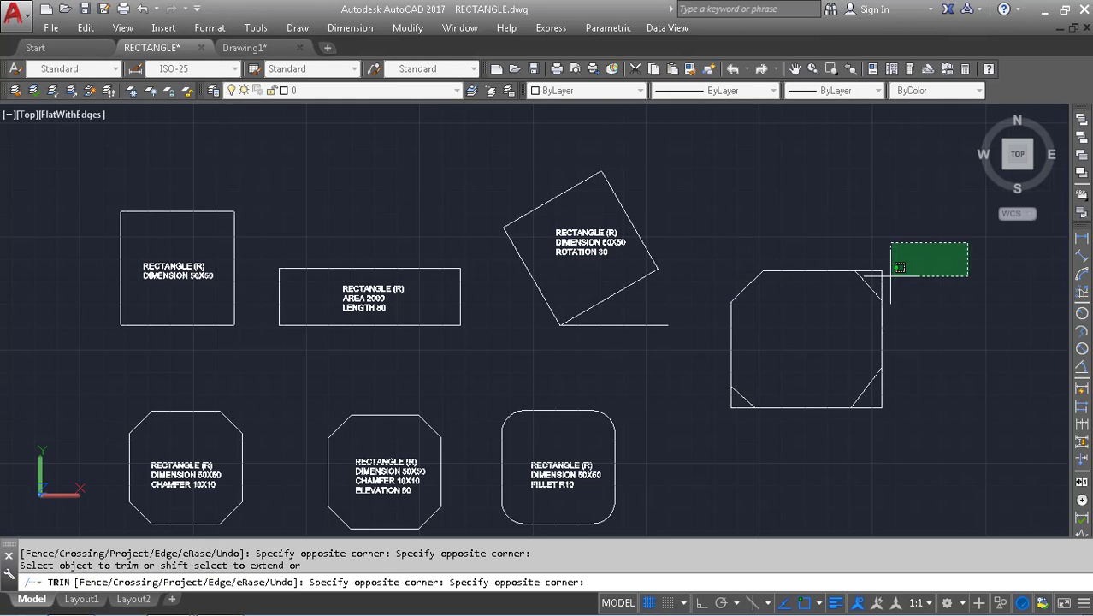
pyautogui.click(884, 273)
pyautogui.click(889, 411)
pyautogui.click(868, 392)
pyautogui.click(734, 417)
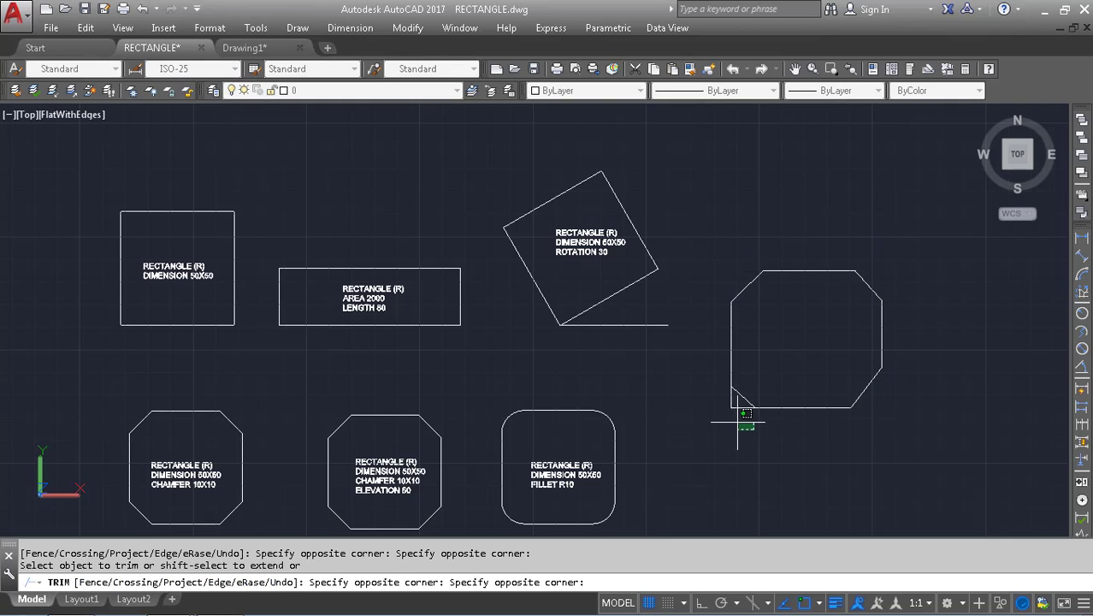
pyautogui.click(736, 420)
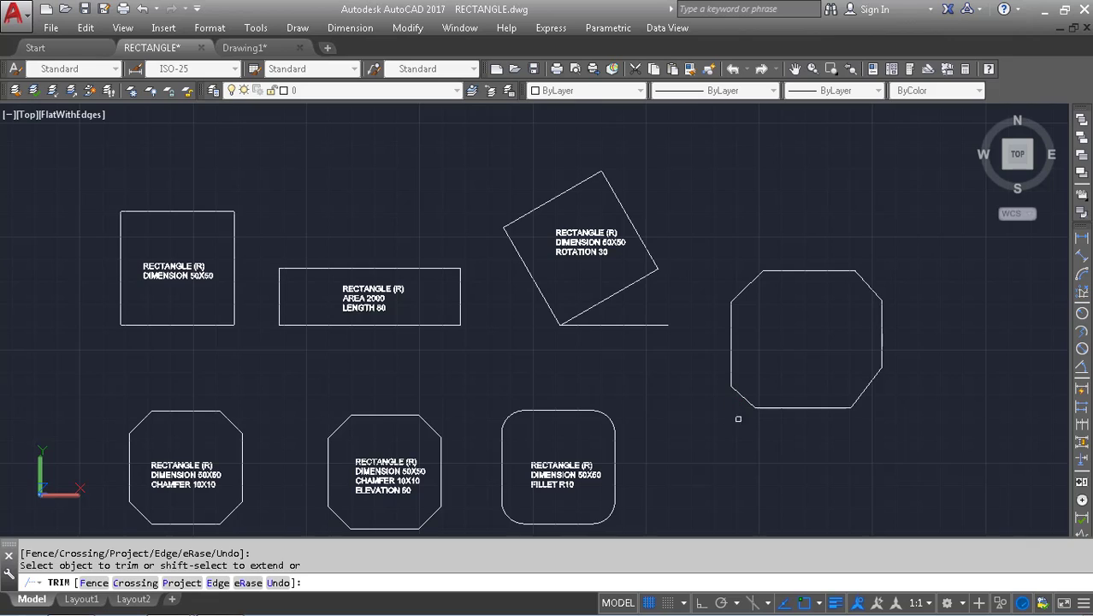
pyautogui.scroll(5, 738, 418)
pyautogui.press('Escape')
pyautogui.press('Escape')
pyautogui.press('Escape')
pyautogui.write('f')
pyautogui.press('Return')
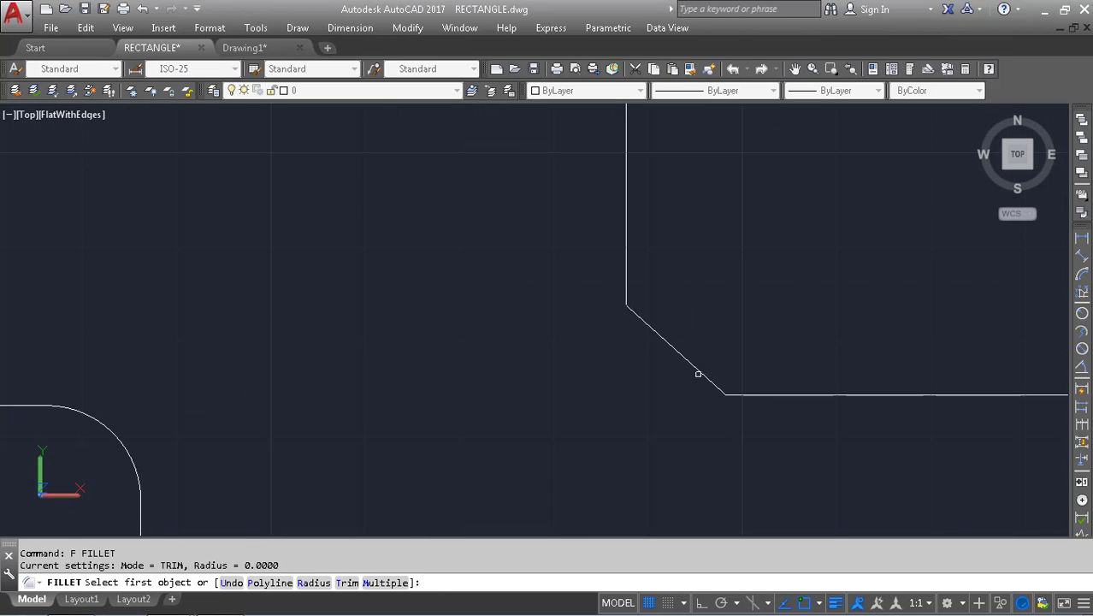
pyautogui.click(698, 374)
pyautogui.press('Escape')
pyautogui.press('Escape')
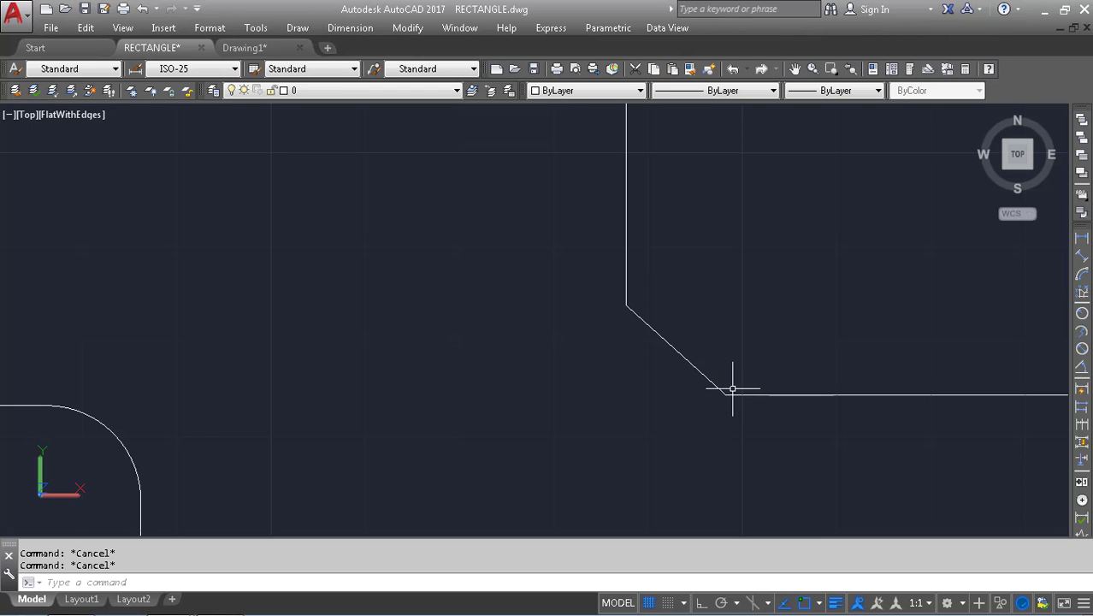
# - Fillet the practice shape's lower-left corner between its vertical and horizontal edges, with the radius defined by two picked points
pyautogui.write('f')
pyautogui.press('Return')
pyautogui.write('r')
pyautogui.press('Return')
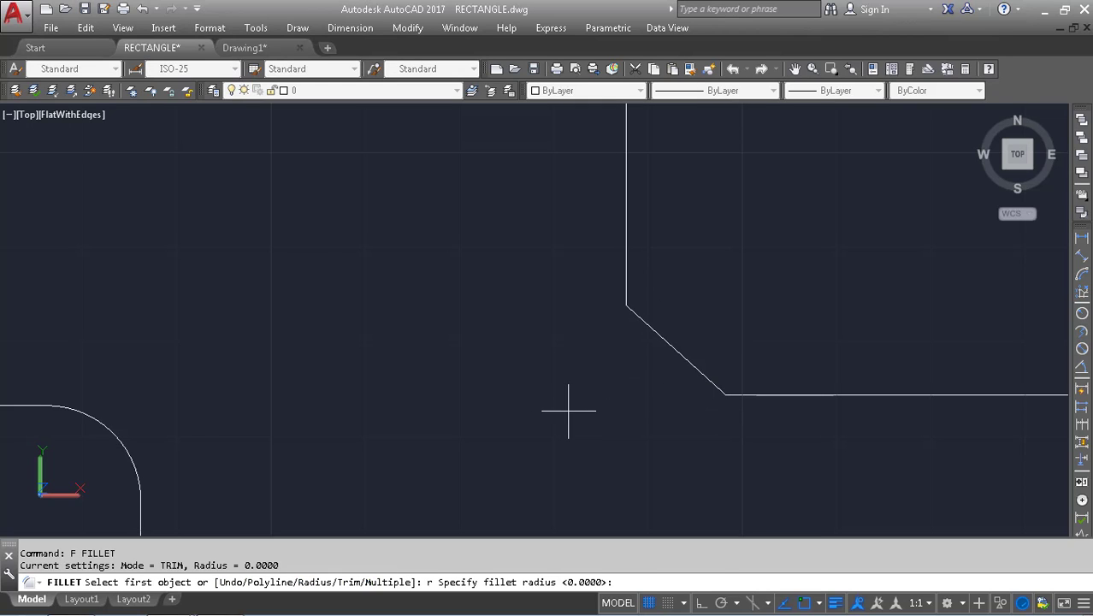
pyautogui.click(590, 411)
pyautogui.click(595, 409)
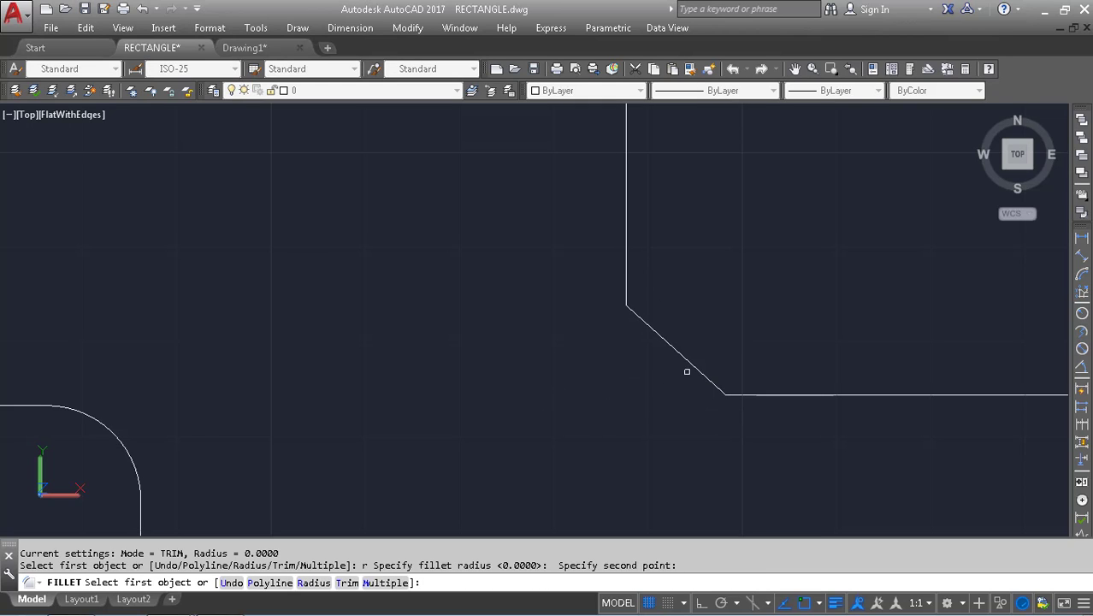
pyautogui.click(629, 256)
pyautogui.click(752, 397)
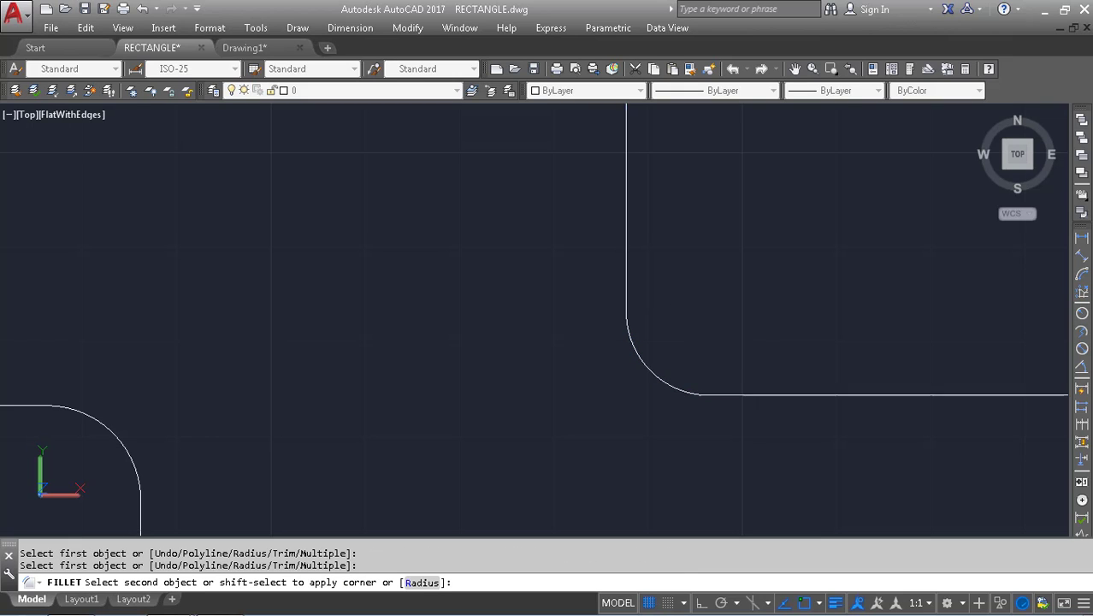
pyautogui.press('Escape')
pyautogui.click(670, 358)
pyautogui.scroll(-8, 596, 407)
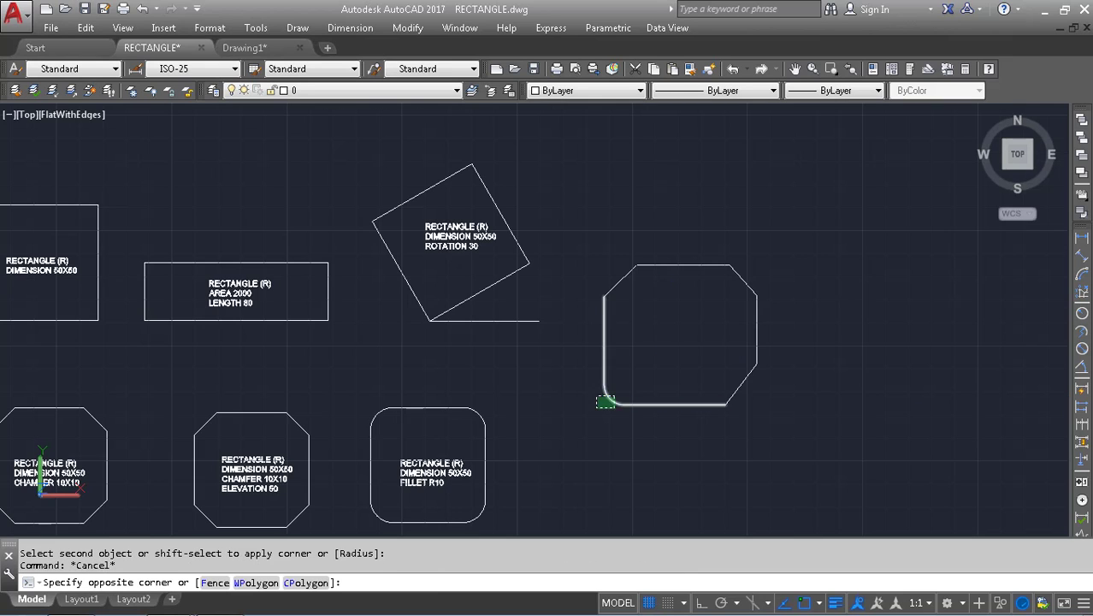
pyautogui.press('Escape')
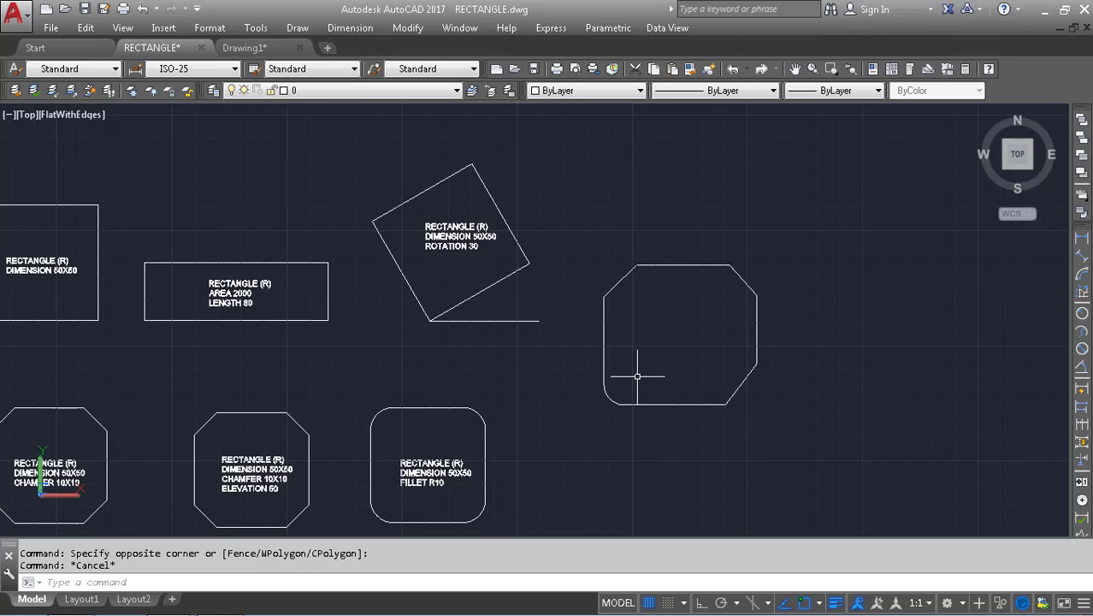
# - Erase the entire practice shape beside the rotated example
pyautogui.click(760, 194)
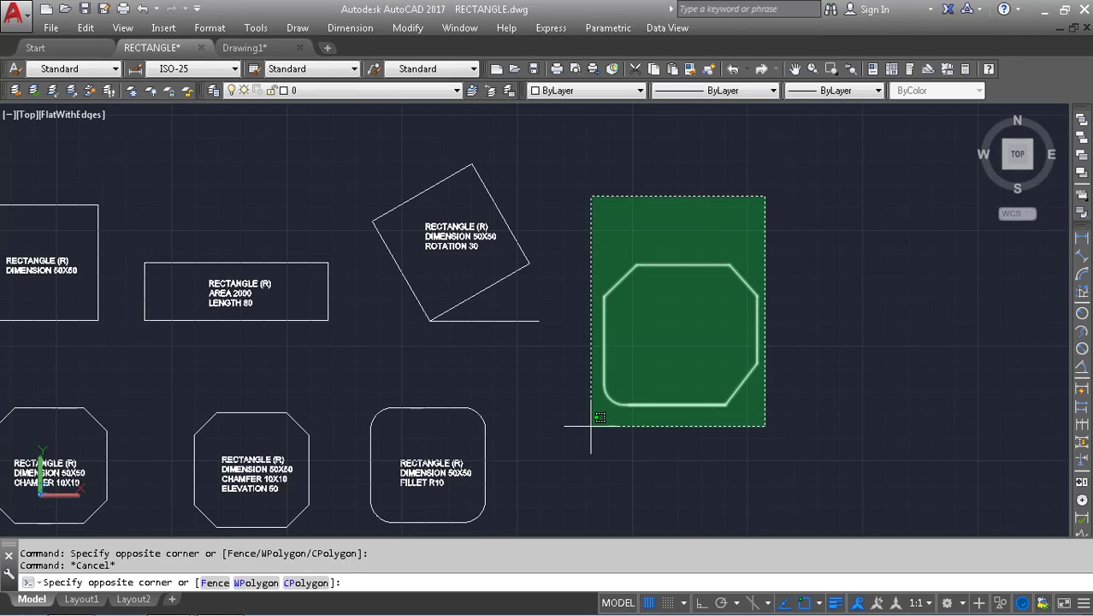
pyautogui.click(590, 425)
pyautogui.press('Delete')
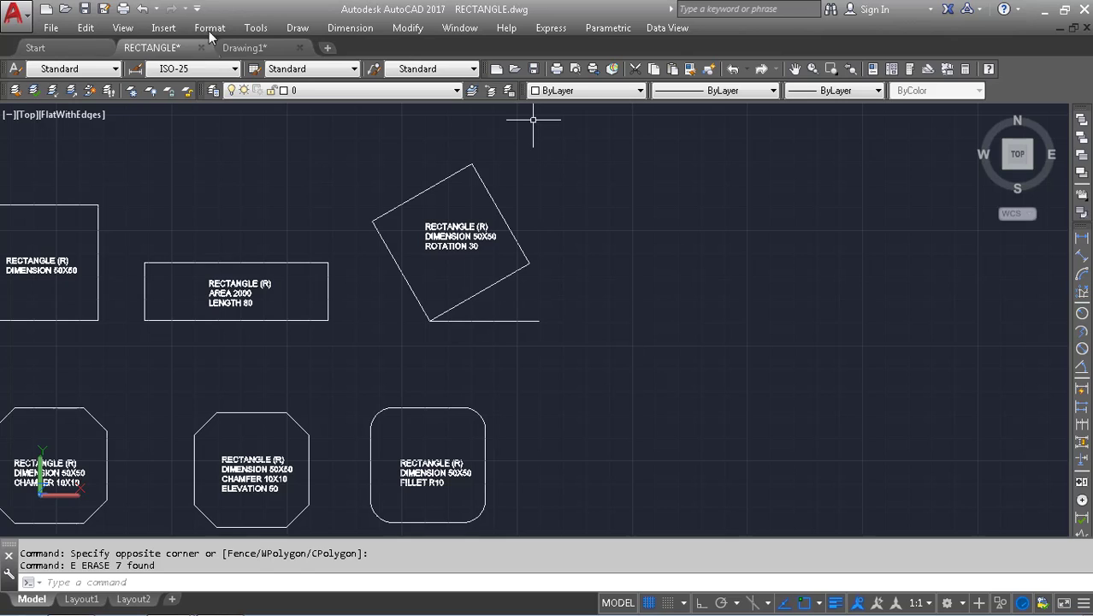
# - Review the labelled chamfer and elevation examples in RECTANGLE.dwg and return to Drawing1
pyautogui.click(246, 48)
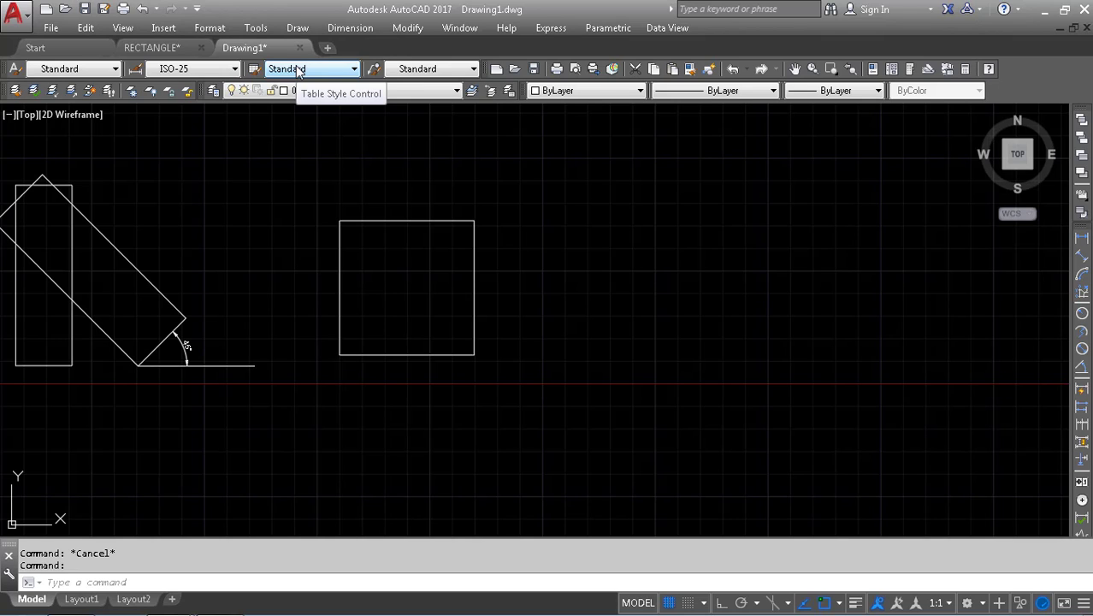
pyautogui.scroll(-1, 386, 104)
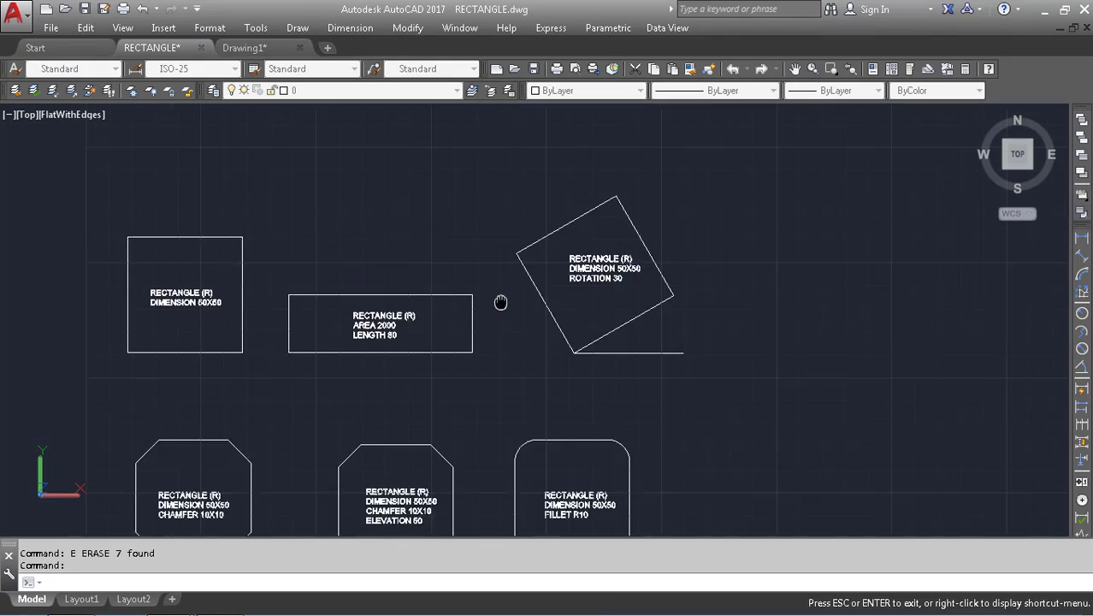
pyautogui.click(151, 47)
pyautogui.moveTo(501, 302); pyautogui.dragTo(624, 160, button='middle')
pyautogui.scroll(1, 343, 377)
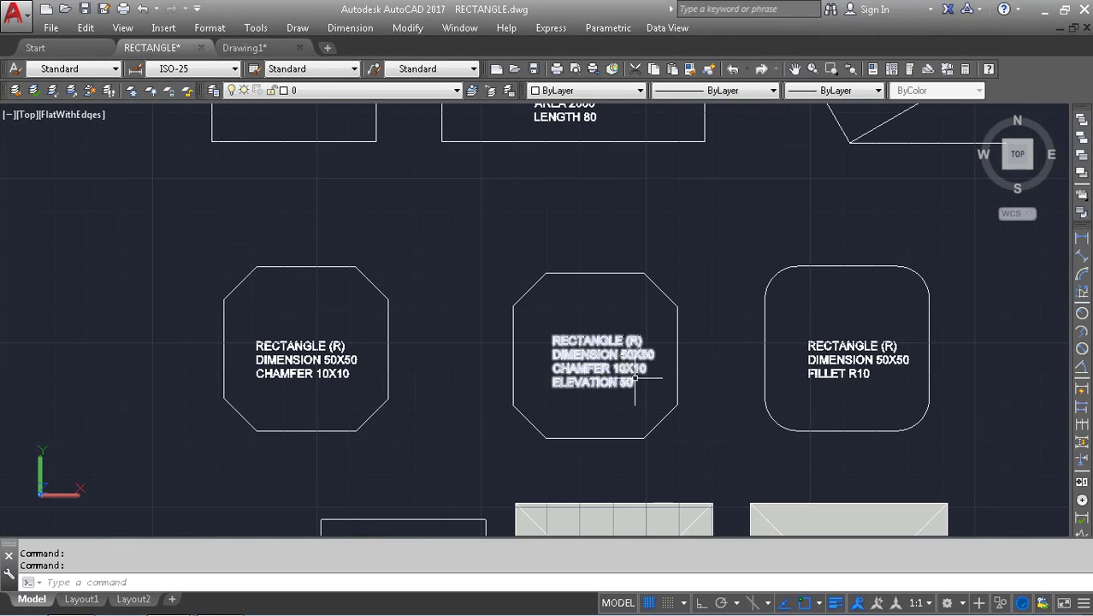
pyautogui.click(244, 48)
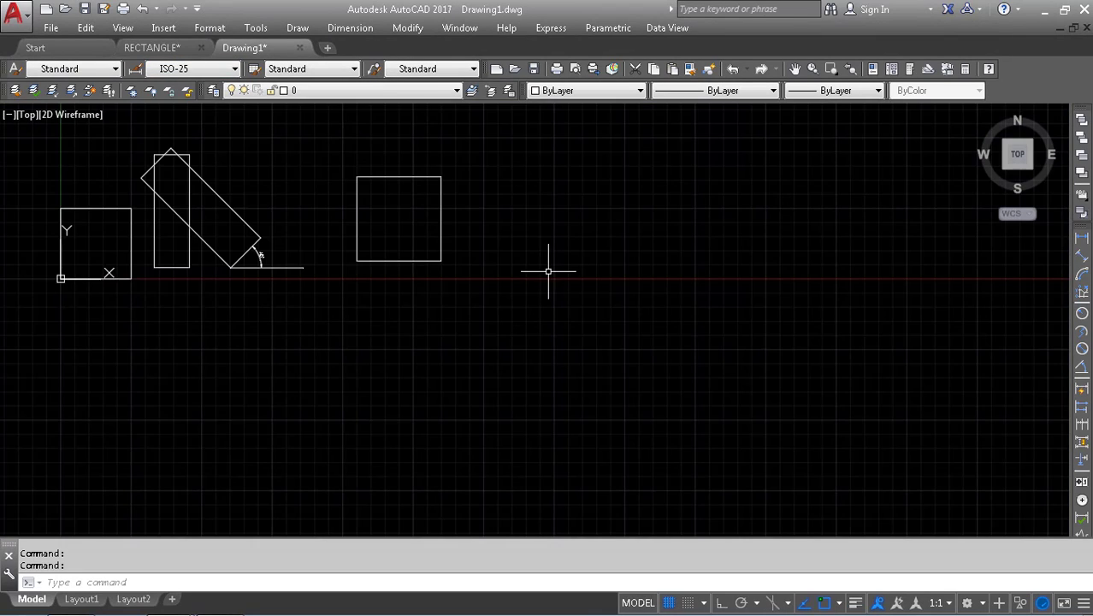
# - Set both chamfer distances for a new rectangle to 10
pyautogui.write('rec')
pyautogui.press('Return')
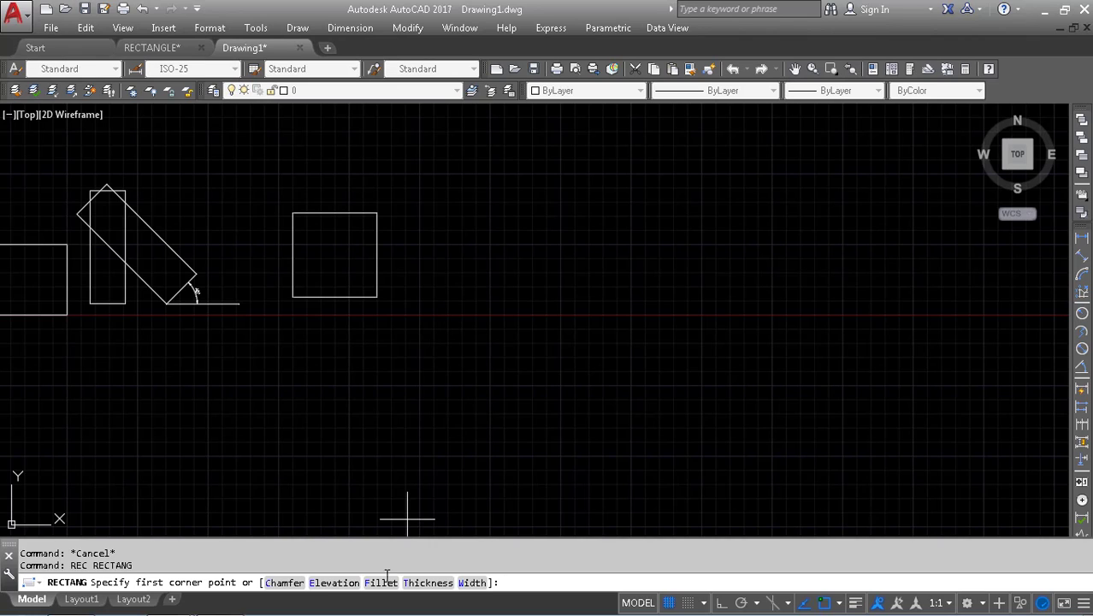
pyautogui.write('c')
pyautogui.press('Return')
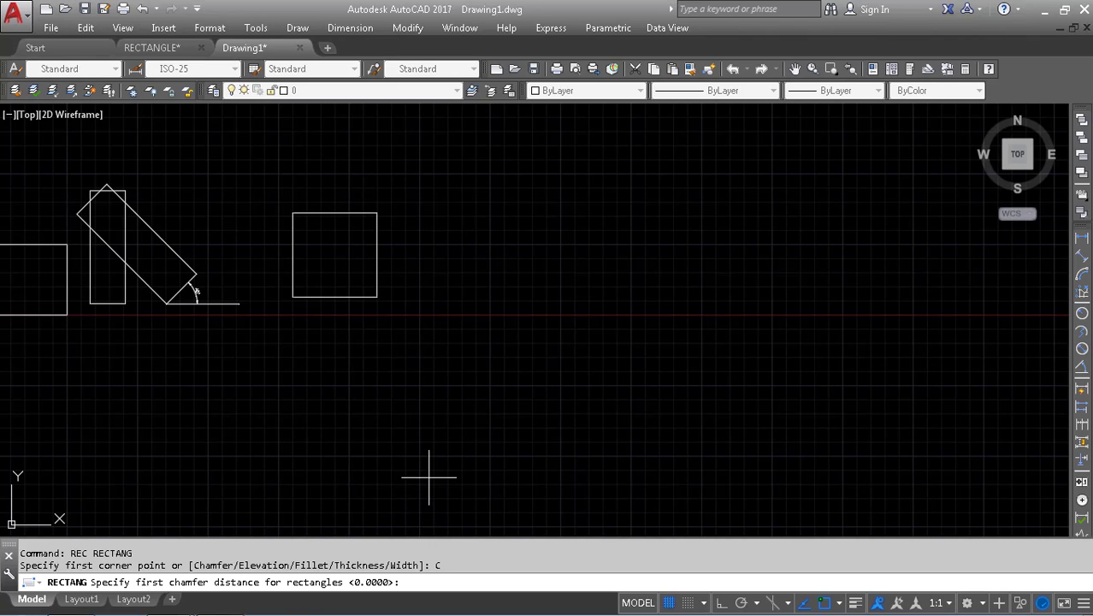
pyautogui.write('10')
pyautogui.press('Return')
pyautogui.write('10')
pyautogui.press('Return')
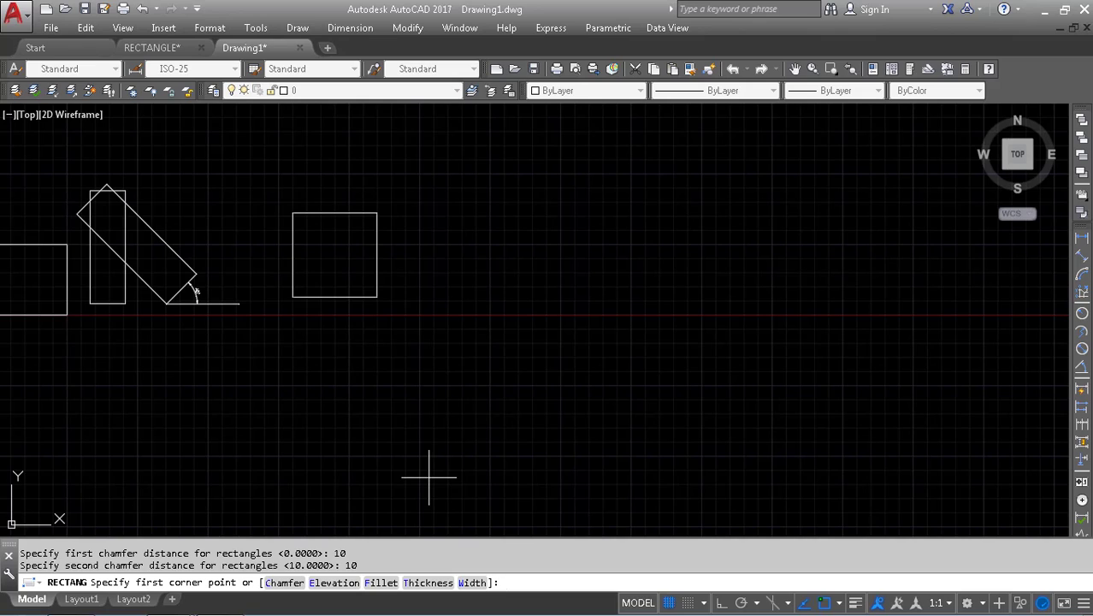
# - Place the chamfered rectangle beside the square, rotated 30 degrees, with an area of 2000 and a length of 60
pyautogui.click(476, 294)
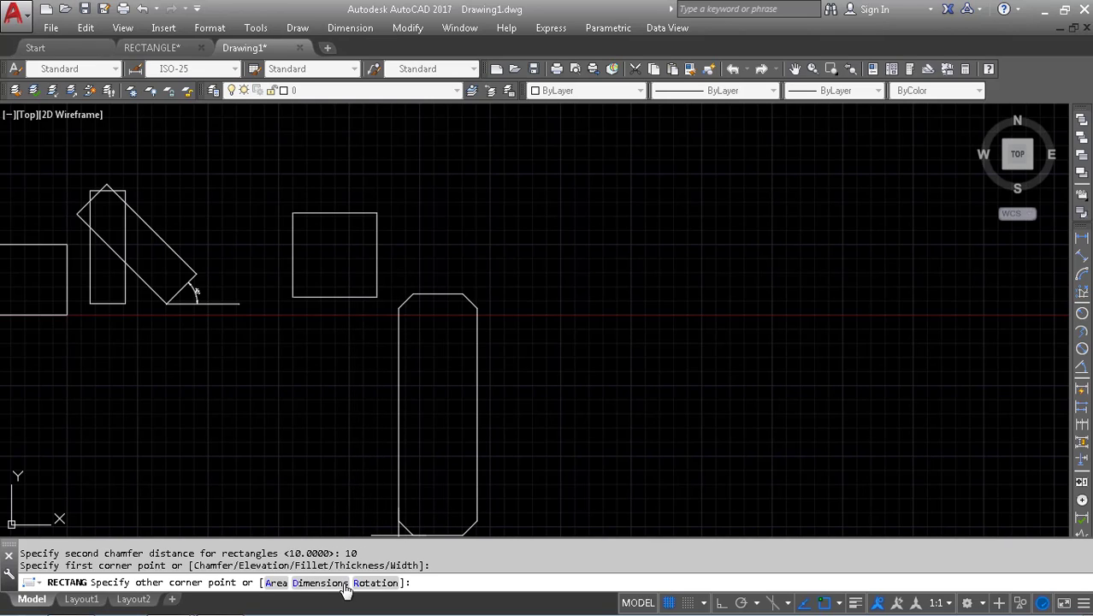
pyautogui.click(376, 582)
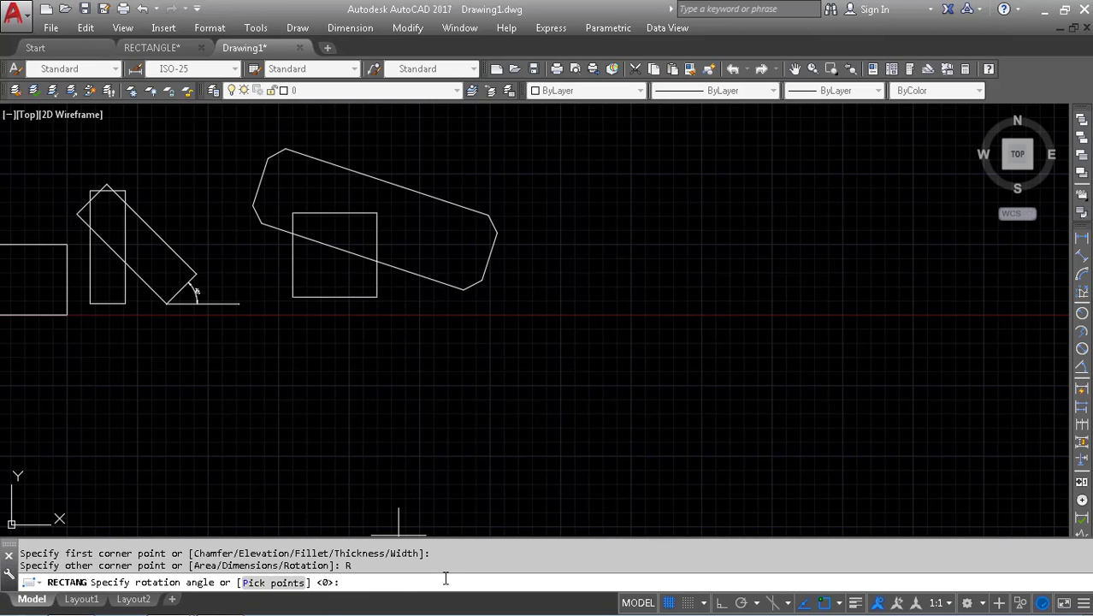
pyautogui.write('30')
pyautogui.press('Return')
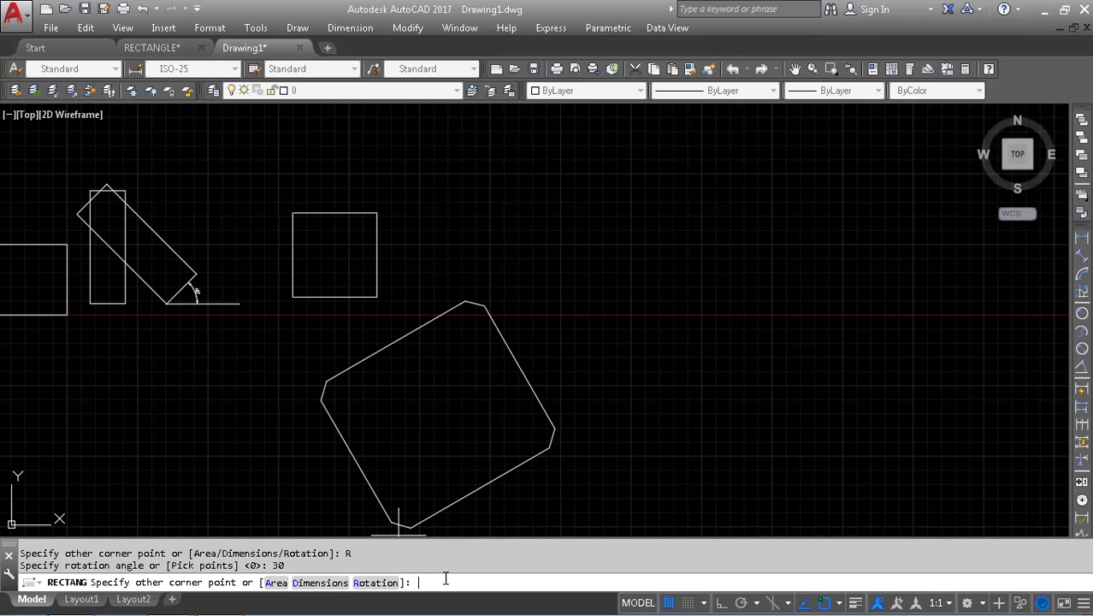
pyautogui.click(276, 583)
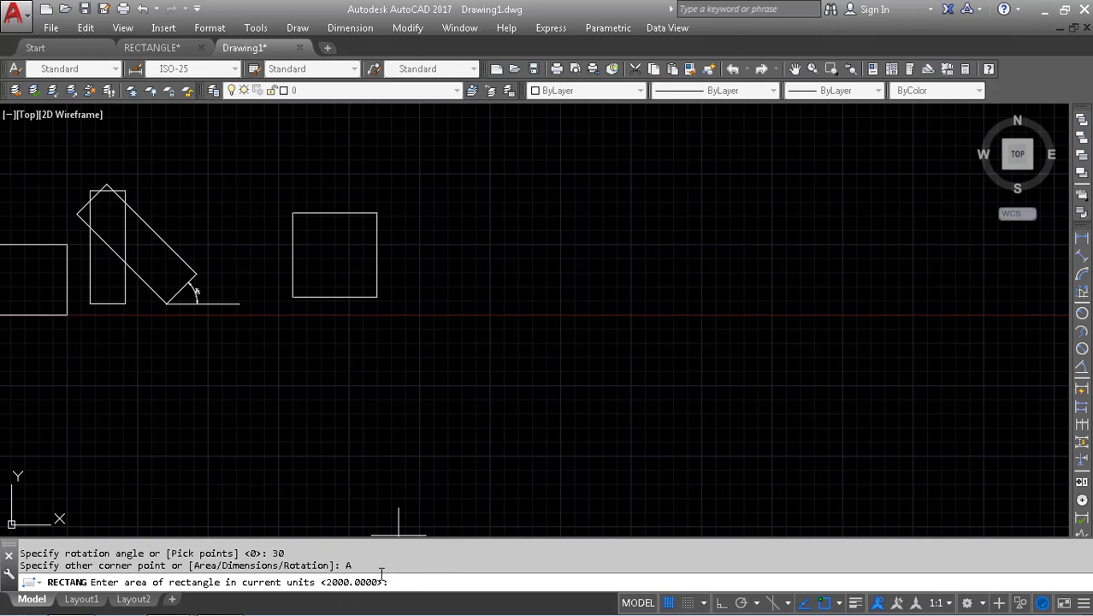
pyautogui.press('Return')
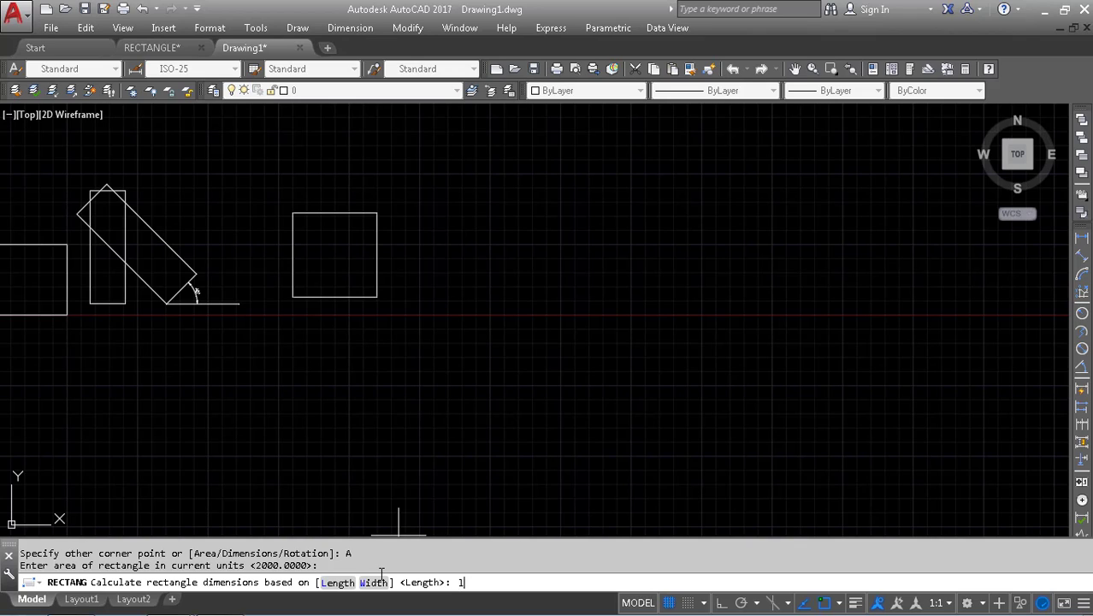
pyautogui.press('Return')
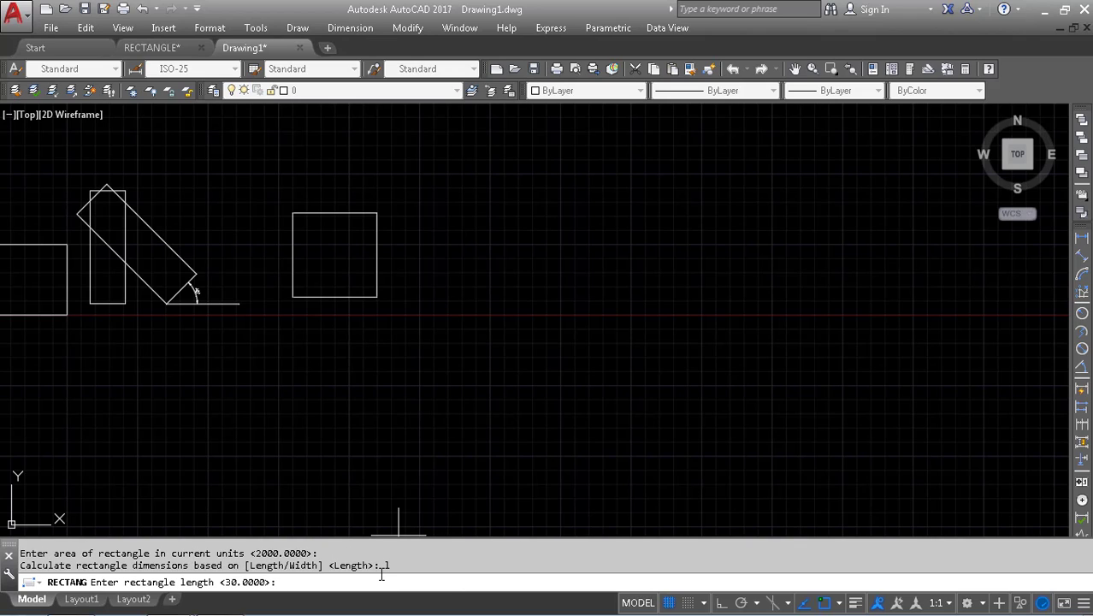
pyautogui.write('60')
pyautogui.press('Return')
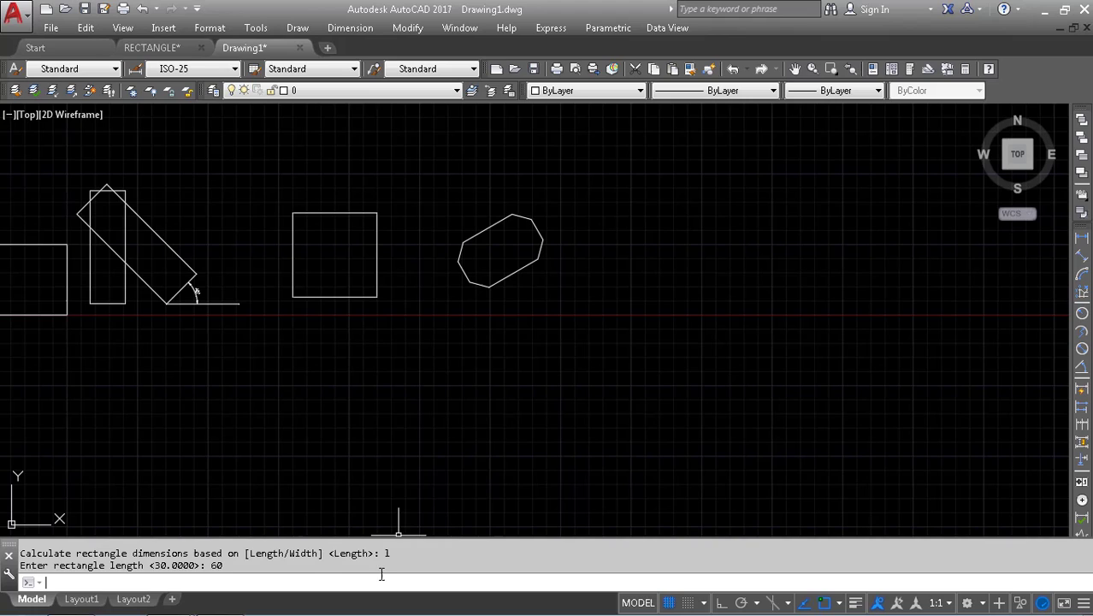
# - Erase the rotated chamfered rectangle beside the square
pyautogui.click(458, 244)
pyautogui.click(504, 254)
pyautogui.scroll(4, 473, 256)
pyautogui.press('Escape')
pyautogui.click(473, 255)
pyautogui.click(421, 152)
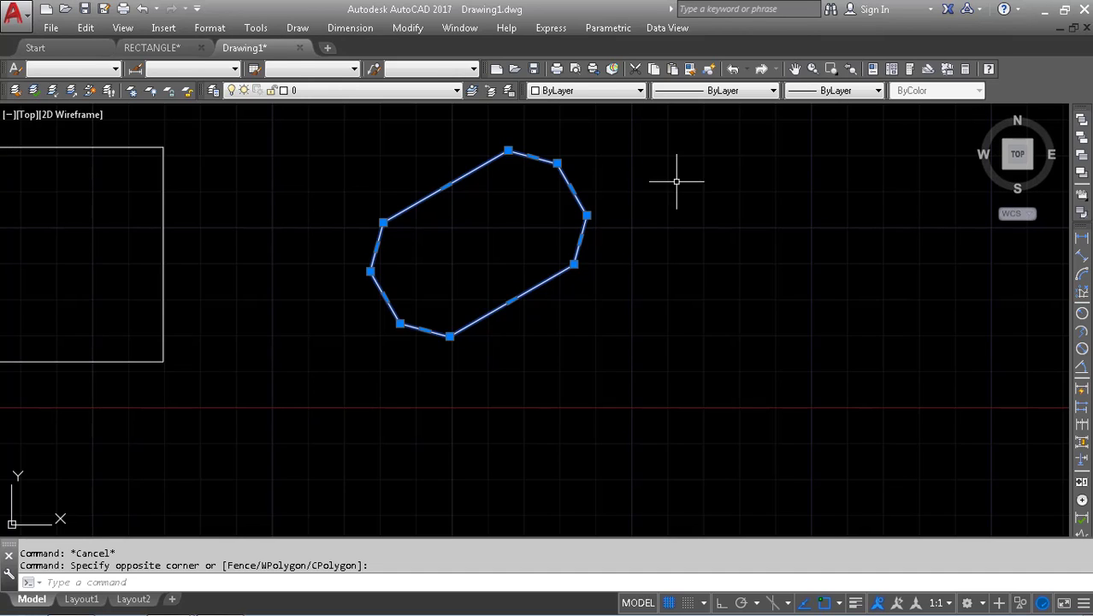
pyautogui.write('e')
pyautogui.press('Return')
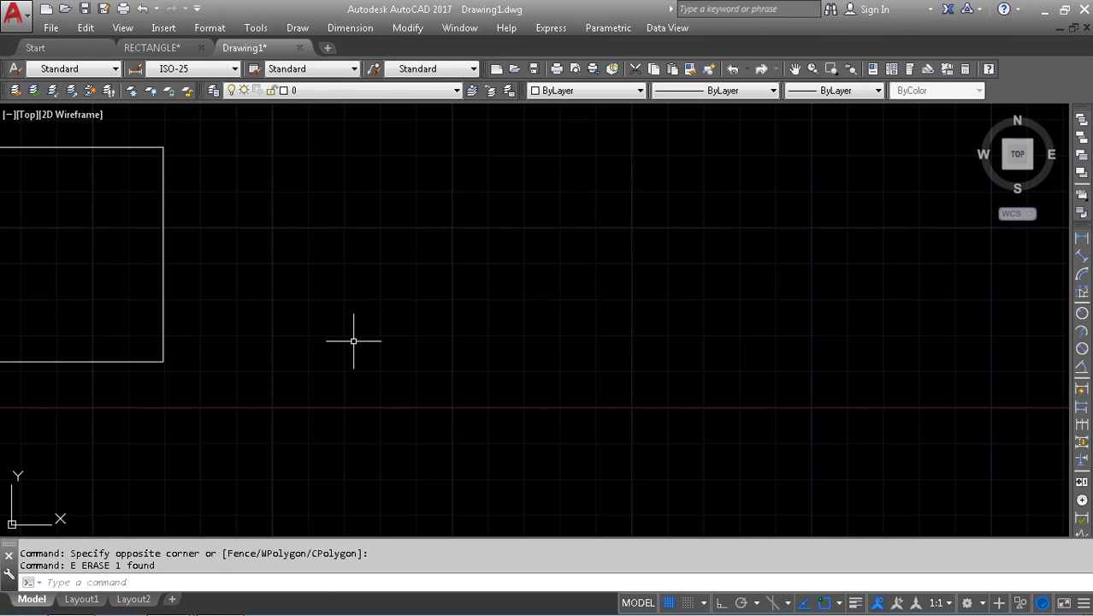
# - Draw a rectangle beside the square with a fillet radius of 10 and a rotation angle of 0
pyautogui.write('rec')
pyautogui.press('Return')
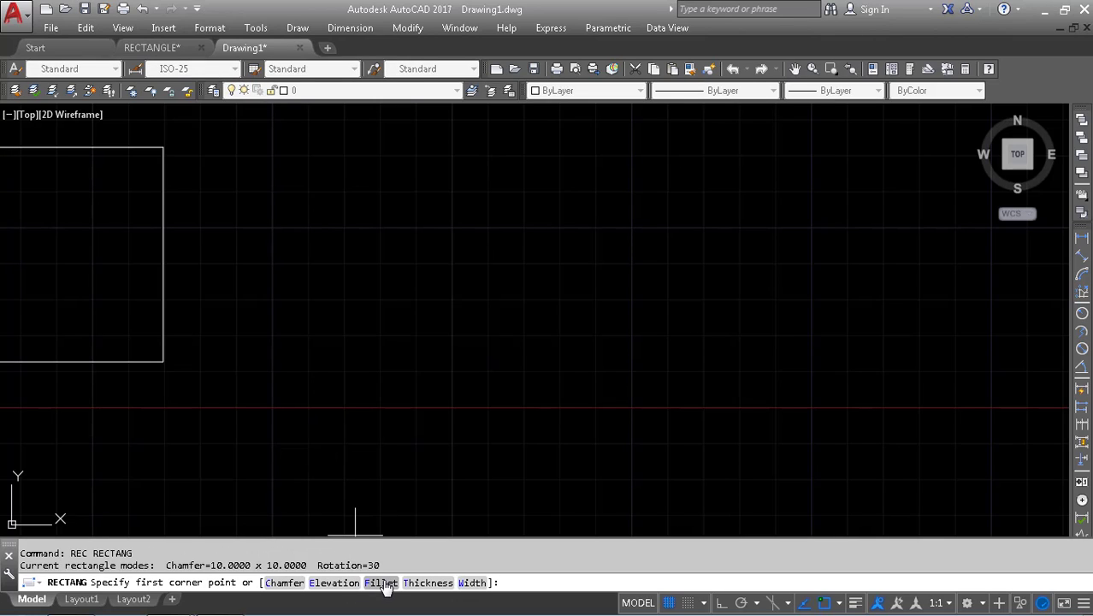
pyautogui.click(383, 582)
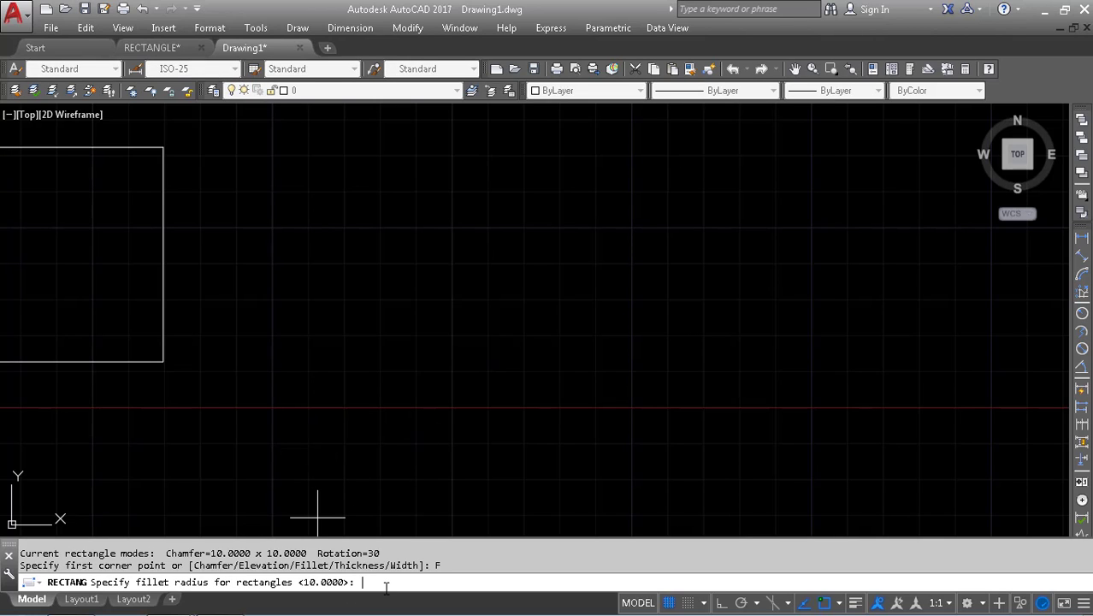
pyautogui.write('10')
pyautogui.press('Return')
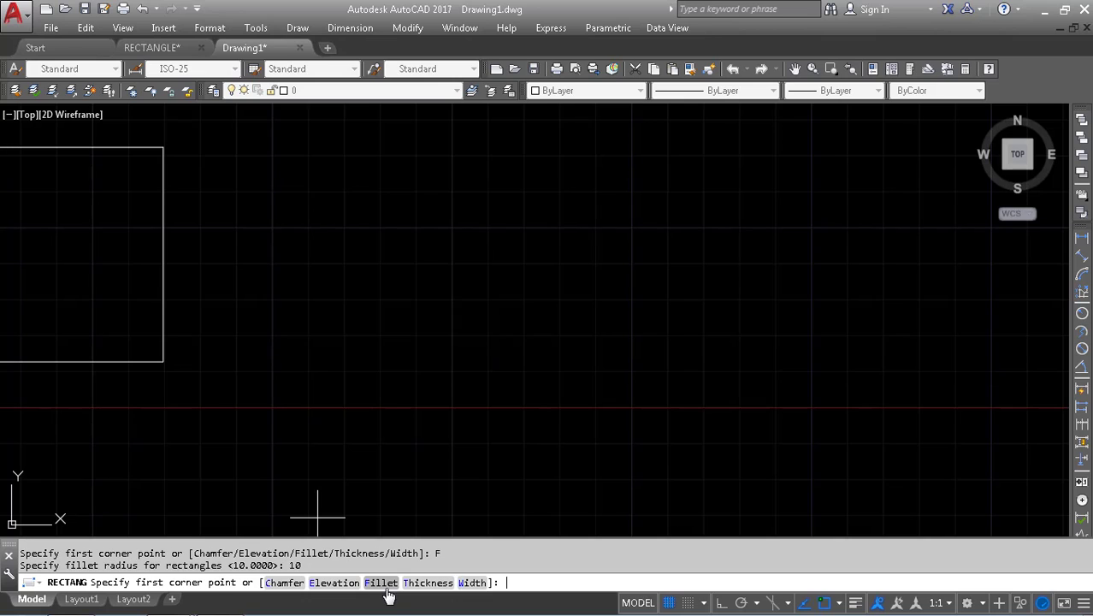
pyautogui.click(439, 389)
pyautogui.scroll(-2, 478, 344)
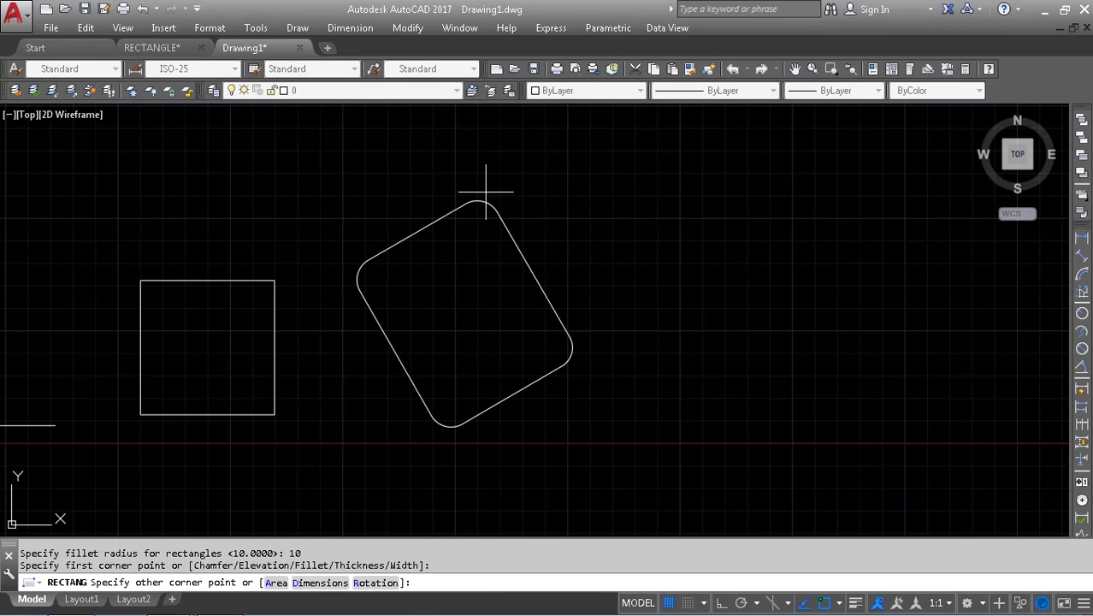
pyautogui.click(384, 581)
pyautogui.write('0')
pyautogui.press('Return')
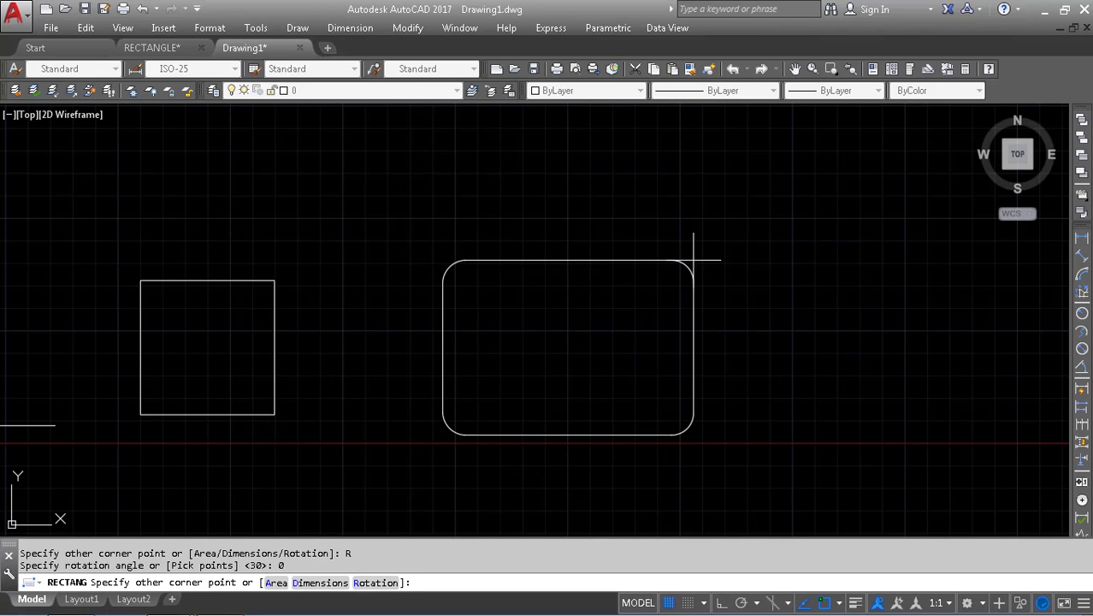
pyautogui.click(756, 212)
# - Select the filleted rectangle to examine its outline and rounded corners, and clear the selection
pyautogui.moveTo(552, 289); pyautogui.dragTo(301, 305, button='middle')
pyautogui.moveTo(635, 283); pyautogui.dragTo(886, 257, button='middle')
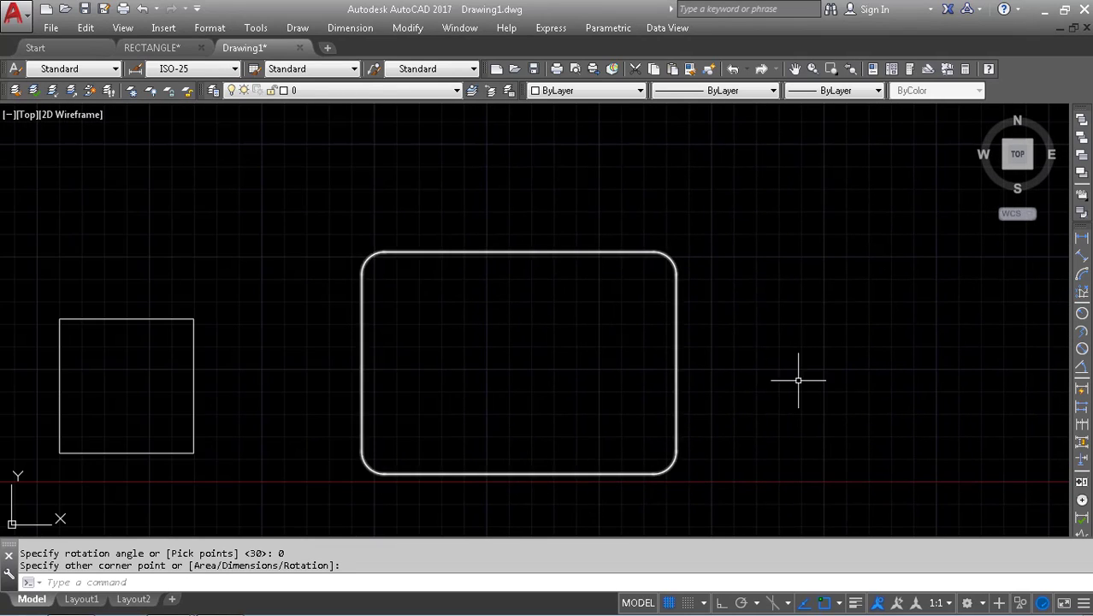
pyautogui.click(795, 167)
pyautogui.click(486, 299)
pyautogui.moveTo(659, 341); pyautogui.dragTo(588, 307, button='middle')
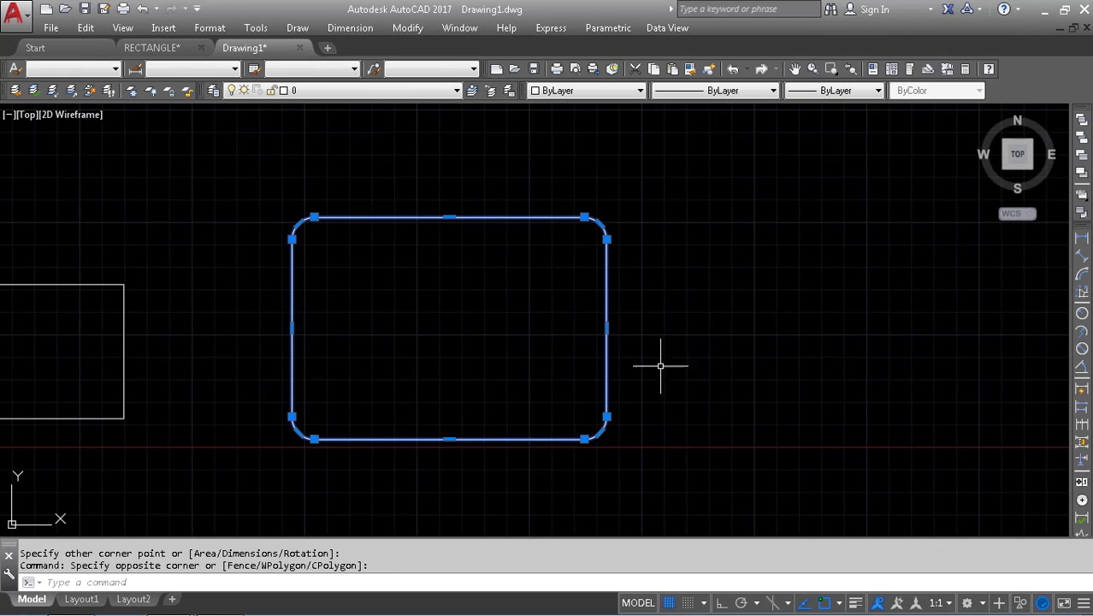
pyautogui.press('Escape')
pyautogui.press('Escape')
pyautogui.write('re')
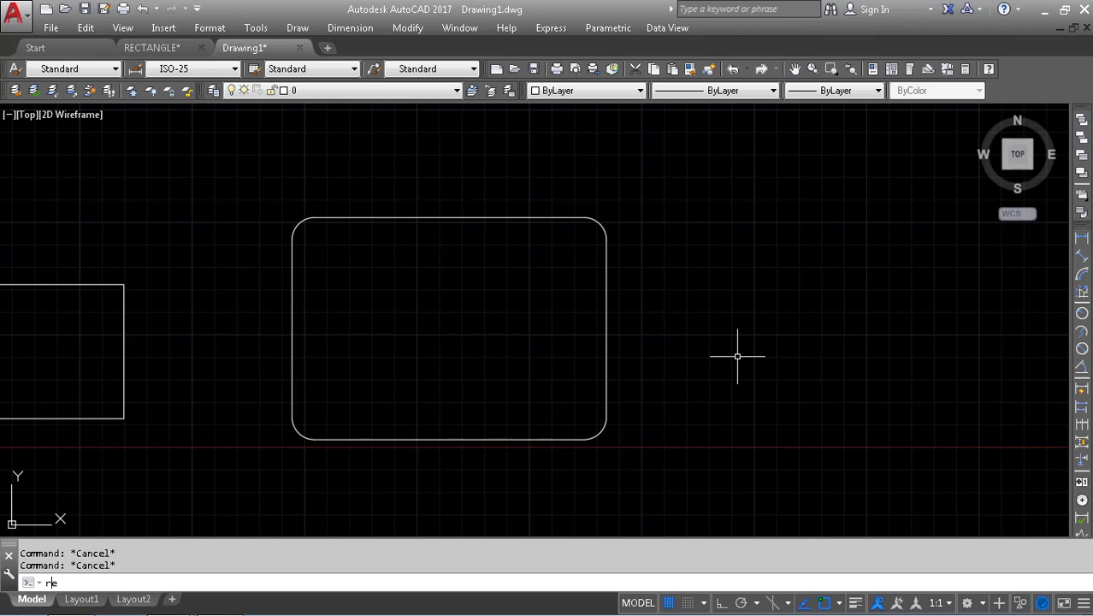
pyautogui.write('c')
pyautogui.press('Return')
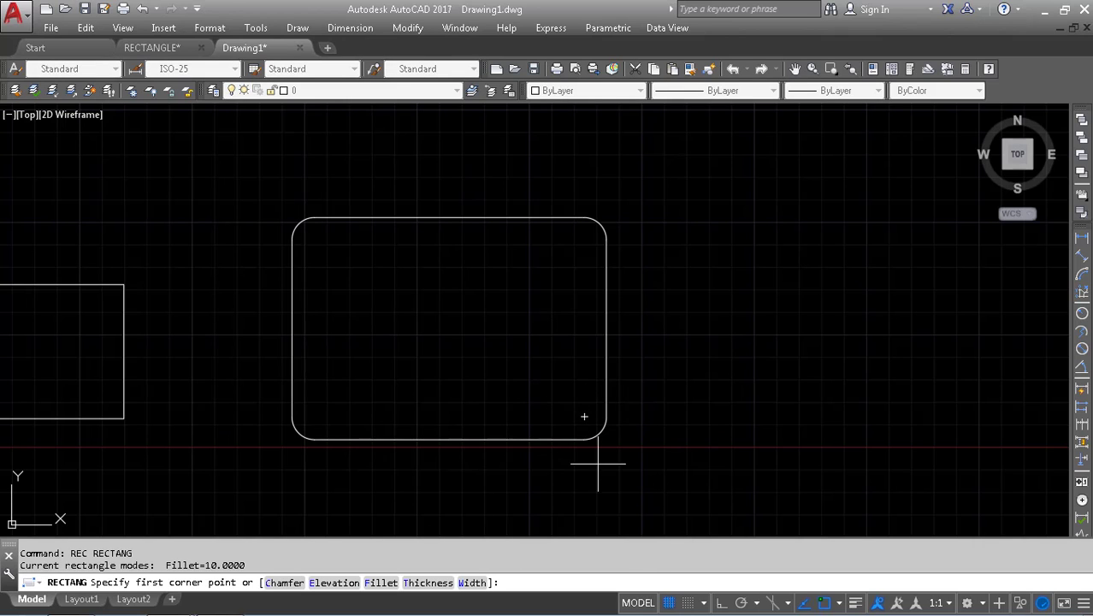
pyautogui.moveTo(722, 425); pyautogui.dragTo(541, 468, button='middle')
pyautogui.click(565, 455)
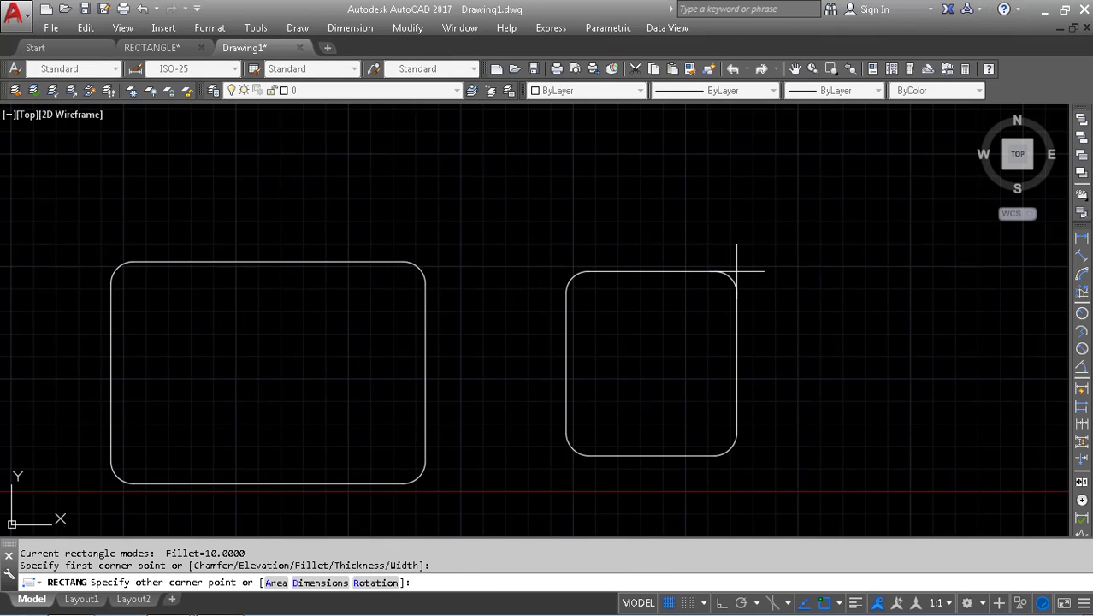
pyautogui.press('Escape')
# - Reset the rectangle fillet radius to 0 and draw a sharp-cornered rectangle beside the filleted one
pyautogui.press('Return')
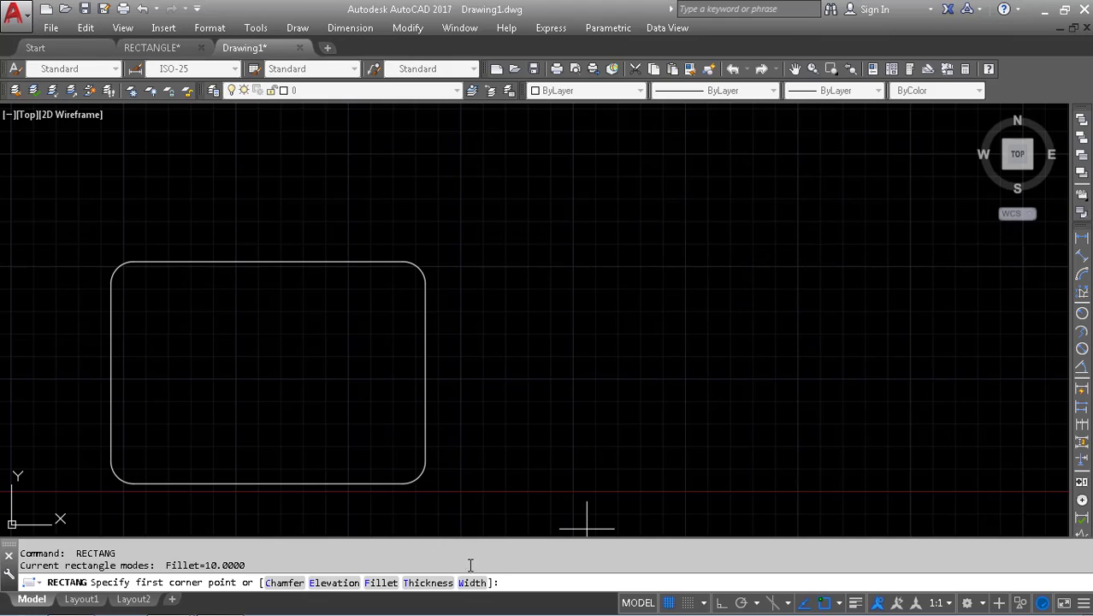
pyautogui.click(381, 583)
pyautogui.write('0')
pyautogui.press('Return')
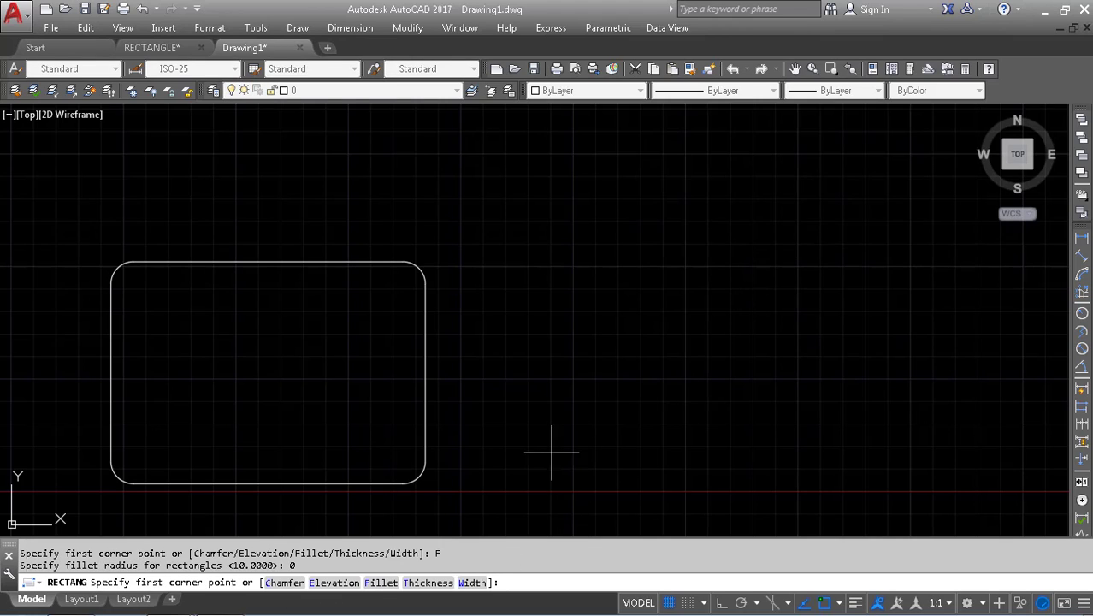
pyautogui.click(501, 454)
pyautogui.click(776, 206)
pyautogui.scroll(-6, 500, 252)
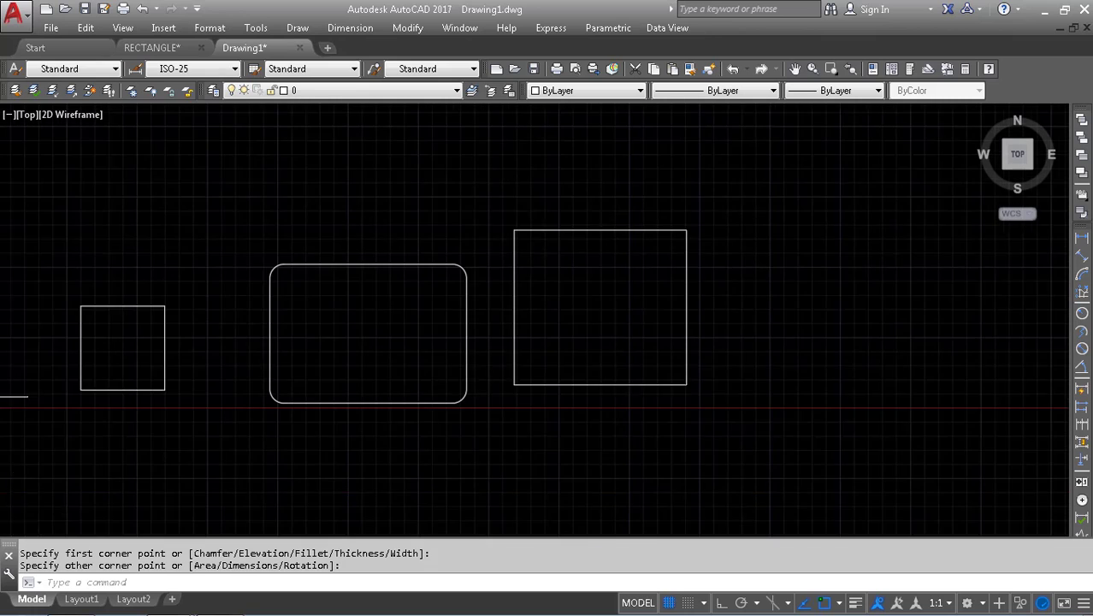
pyautogui.press('Escape')
pyautogui.click(661, 275)
pyautogui.click(129, 513)
pyautogui.press('Escape')
pyautogui.press('Return')
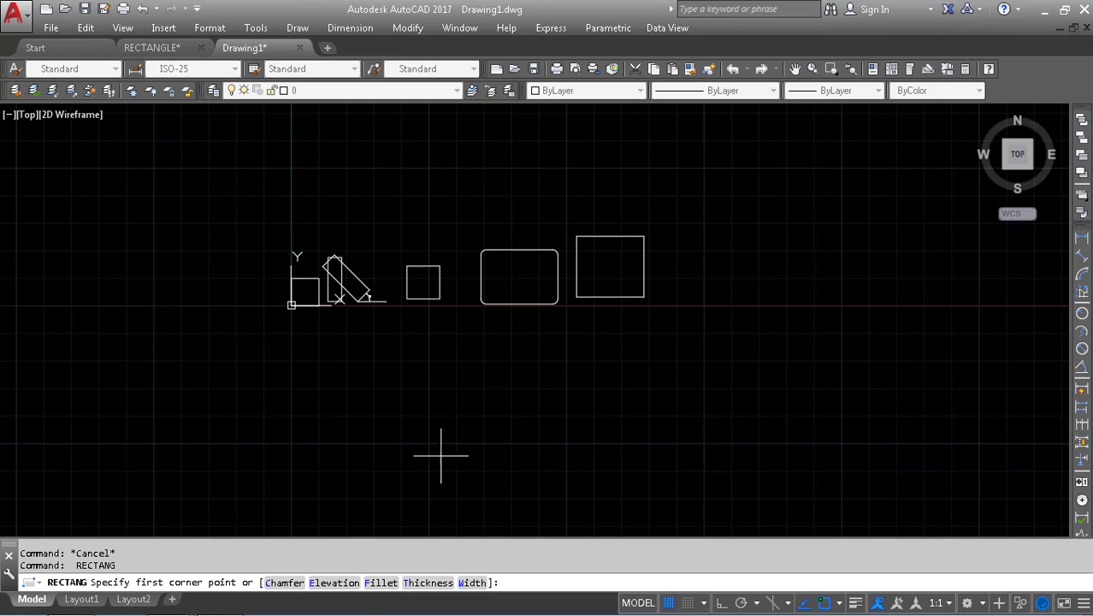
pyautogui.press('Escape')
# - Draw a rectangle with an elevation of 50 beside the last sharp-cornered rectangle
pyautogui.moveTo(444, 366); pyautogui.dragTo(517, 352, button='middle')
pyautogui.scroll(2, 667, 264)
pyautogui.moveTo(739, 219); pyautogui.dragTo(349, 305, button='middle')
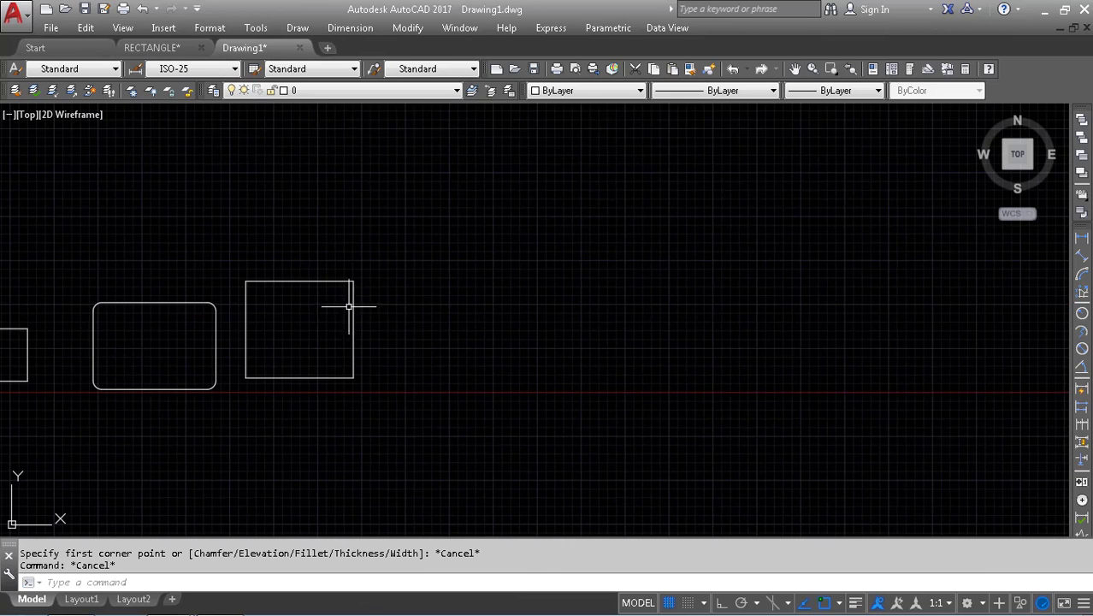
pyautogui.scroll(4, 346, 299)
pyautogui.write('rec')
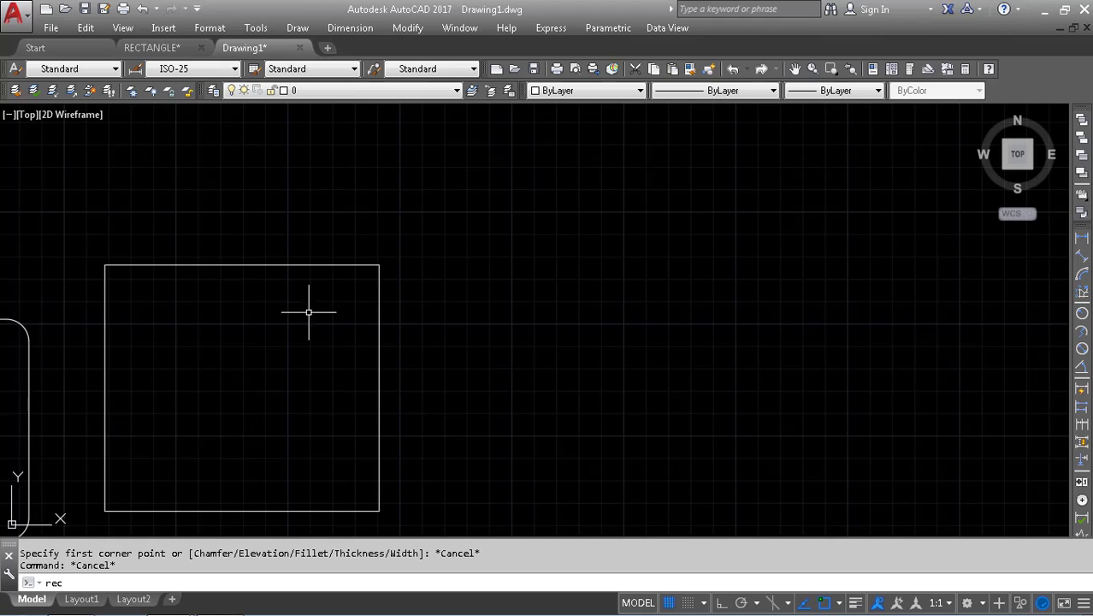
pyautogui.press('Return')
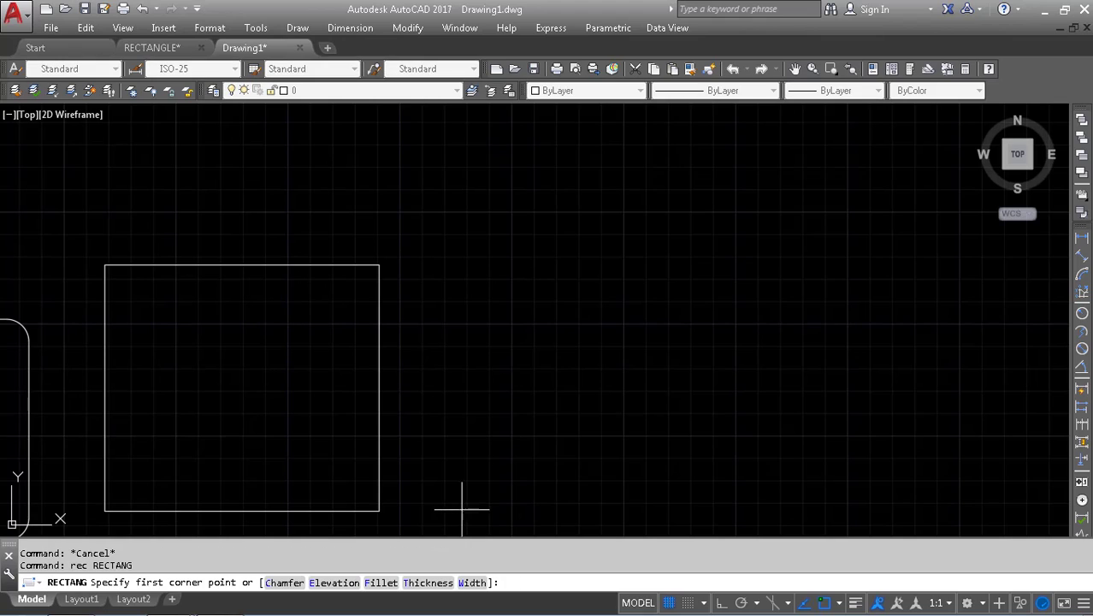
pyautogui.click(330, 583)
pyautogui.write('50')
pyautogui.press('Return')
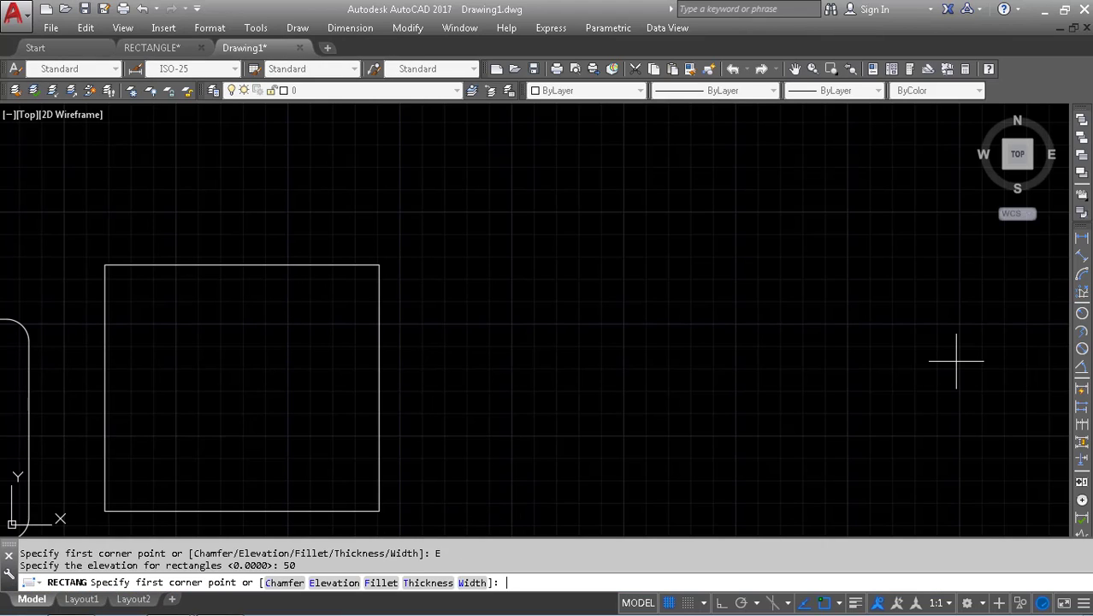
pyautogui.click(431, 516)
pyautogui.click(809, 220)
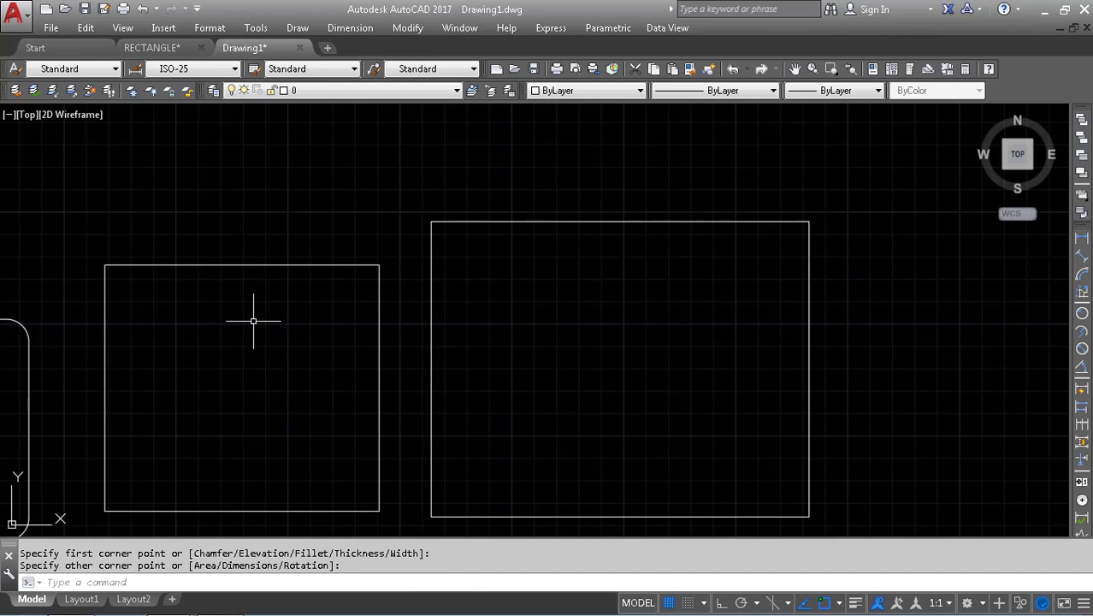
# - Orbit to a near-front 3D view and compare the elevated rectangle's height with the neighbouring rectangle
pyautogui.scroll(-4, 361, 318)
pyautogui.press('Escape')
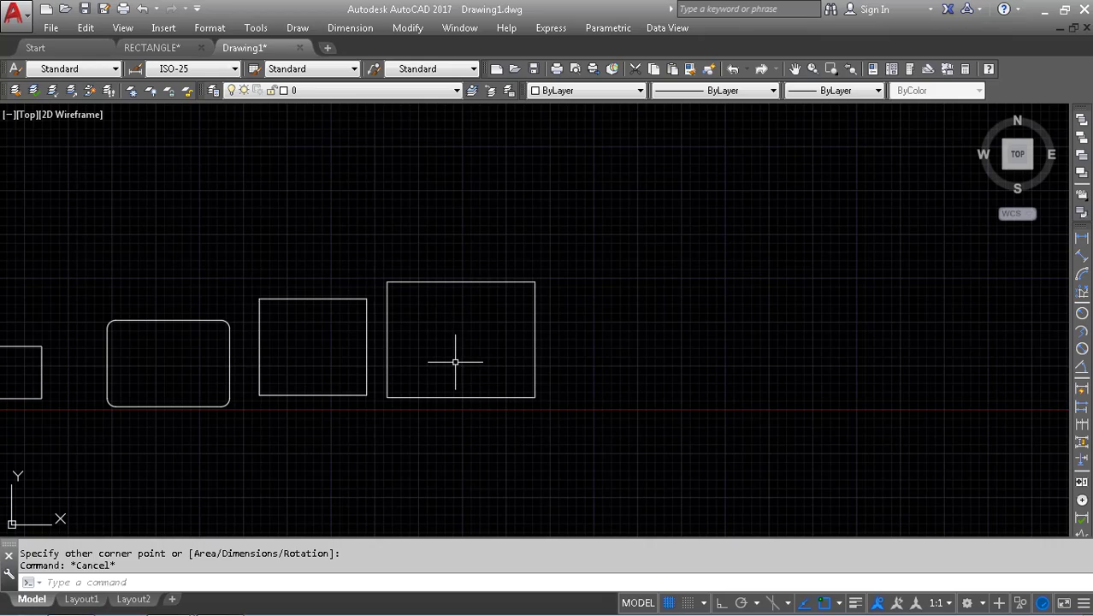
pyautogui.keyDown('shift'); pyautogui.moveTo(455, 362); pyautogui.dragTo(567, 219, button='middle'); pyautogui.keyUp('shift')
pyautogui.scroll(4, 398, 237)
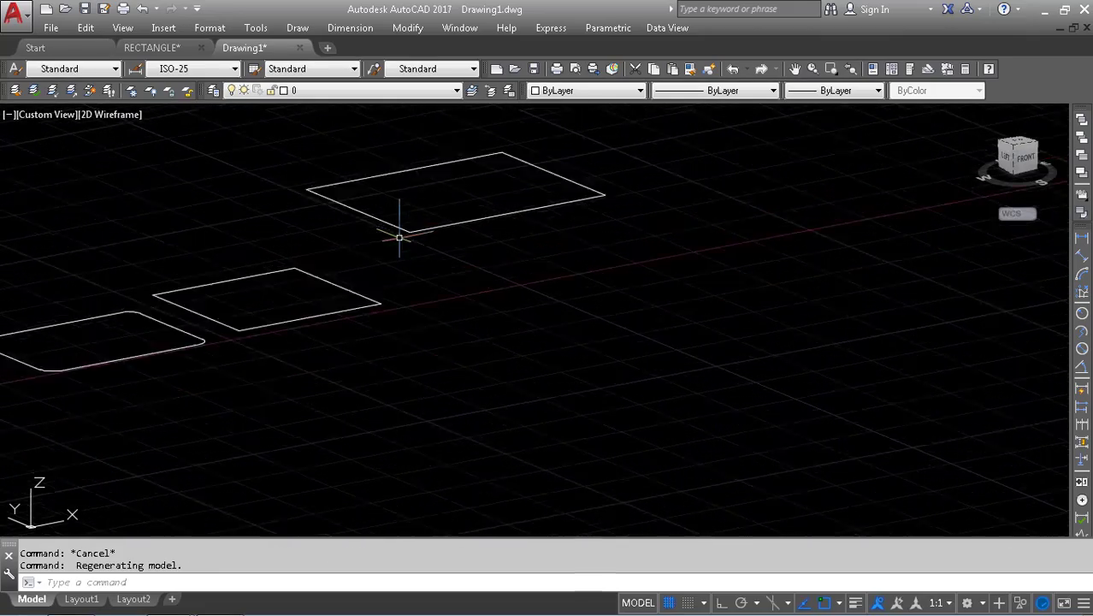
pyautogui.moveTo(398, 254)
pyautogui.mouseDown(button='middle')
pyautogui.moveTo(384, 226)
pyautogui.moveTo(490, 373)
pyautogui.moveTo(480, 343)
pyautogui.moveTo(361, 349)
pyautogui.moveTo(422, 341)
pyautogui.moveTo(437, 352)
pyautogui.moveTo(373, 366)
pyautogui.mouseUp(button='middle')
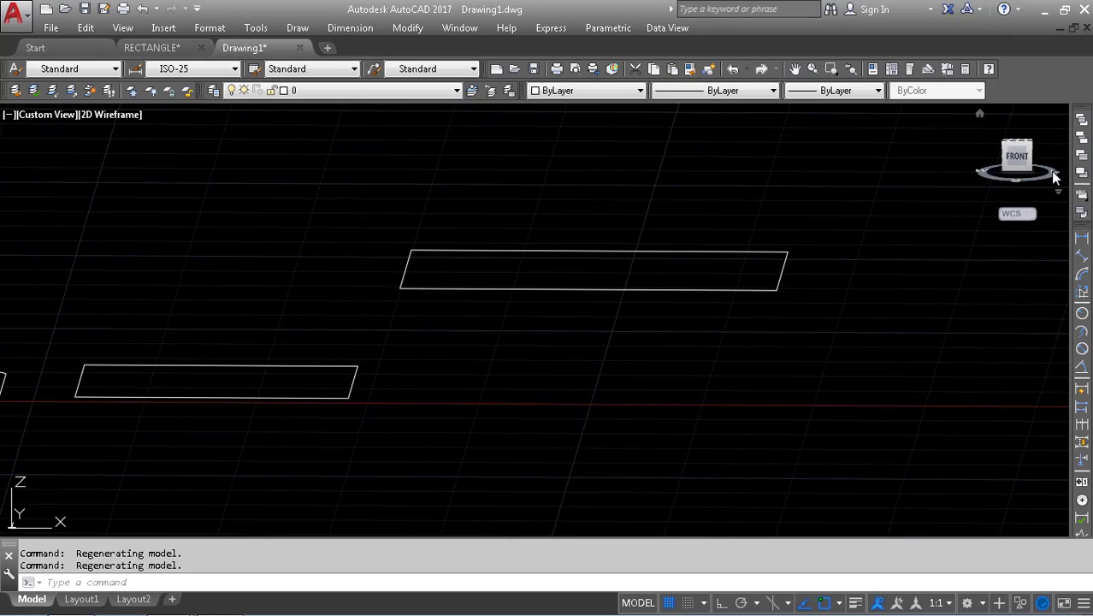
# - Try to place a linear dimension from the lower rectangle's right edge to the elevated rectangle's left edge
pyautogui.click(1082, 252)
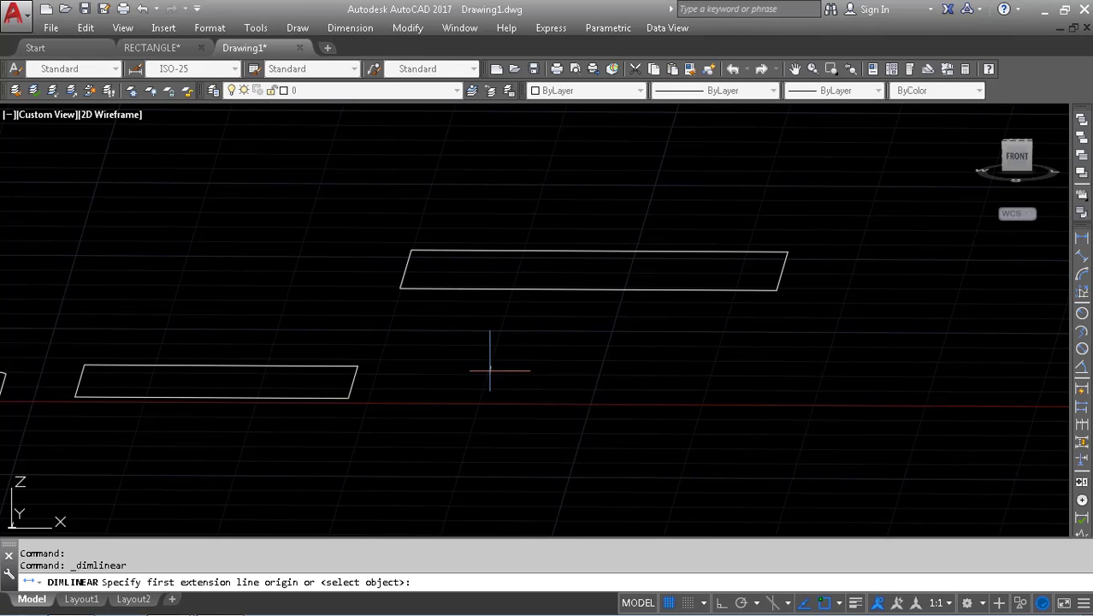
pyautogui.click(355, 370)
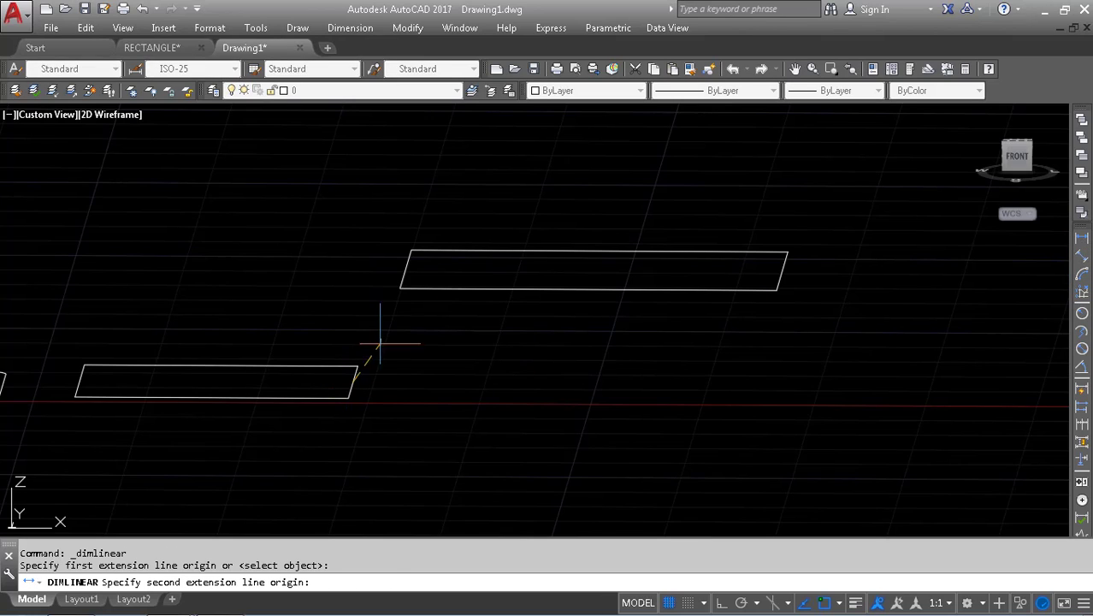
pyautogui.click(406, 269)
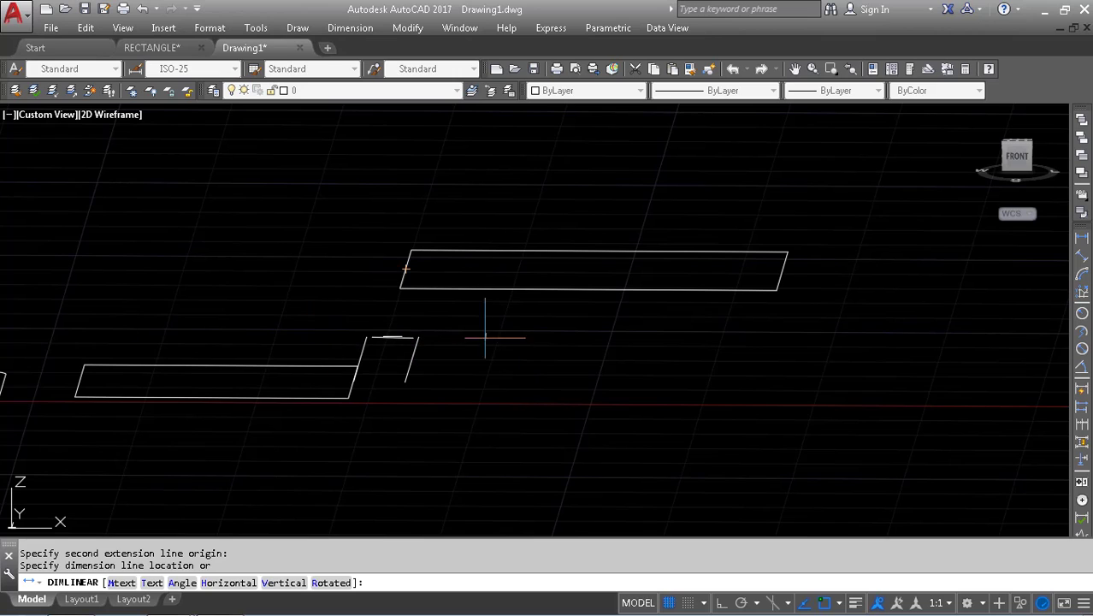
pyautogui.press('Escape')
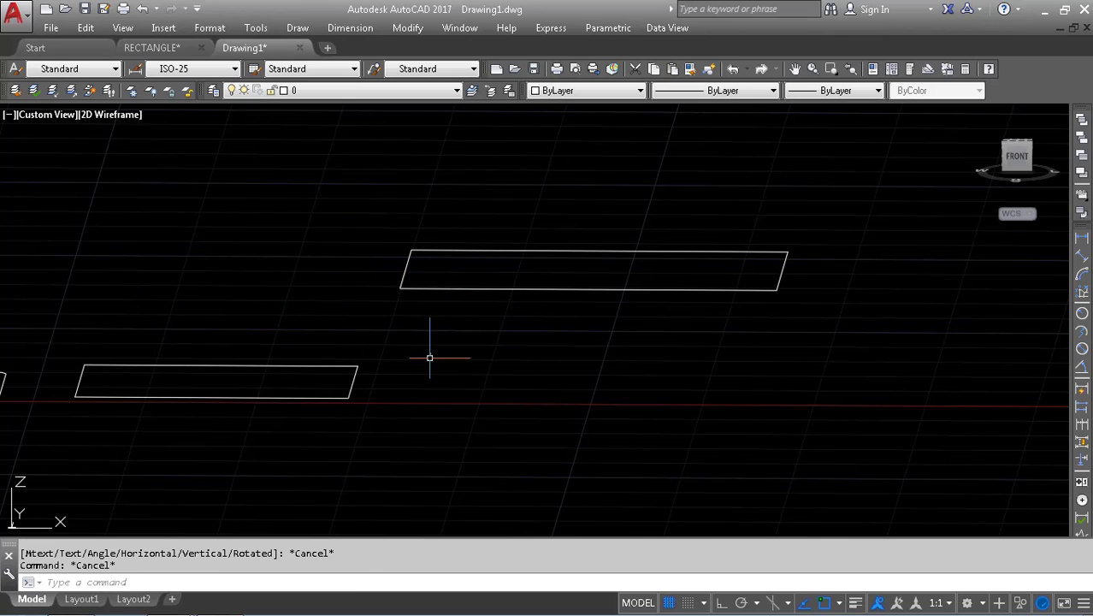
# - Orbit around the elevated rectangle and its neighbour to compare their heights, and return to the top view
pyautogui.keyDown('shift'); pyautogui.moveTo(421, 396); pyautogui.dragTo(526, 364, button='middle'); pyautogui.keyUp('shift')
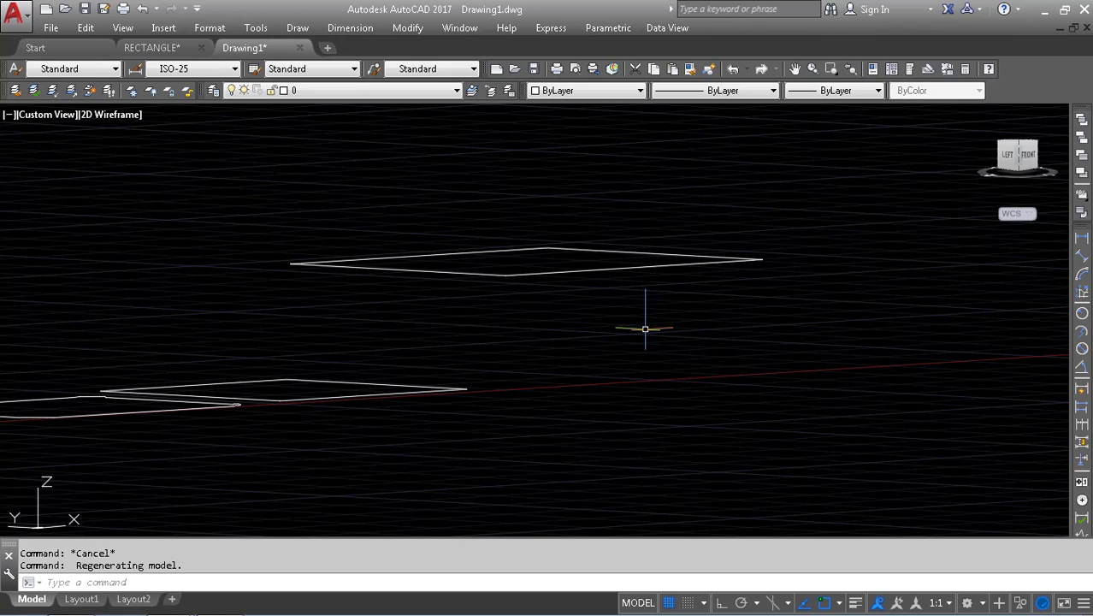
pyautogui.press('Escape')
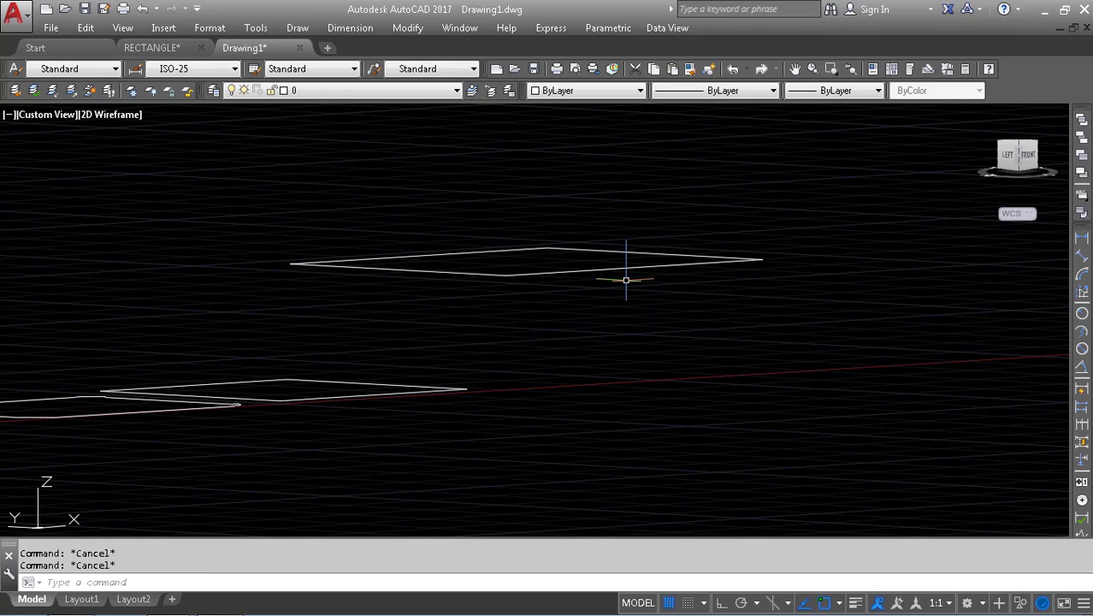
pyautogui.hotkey('ctrl', 'z')
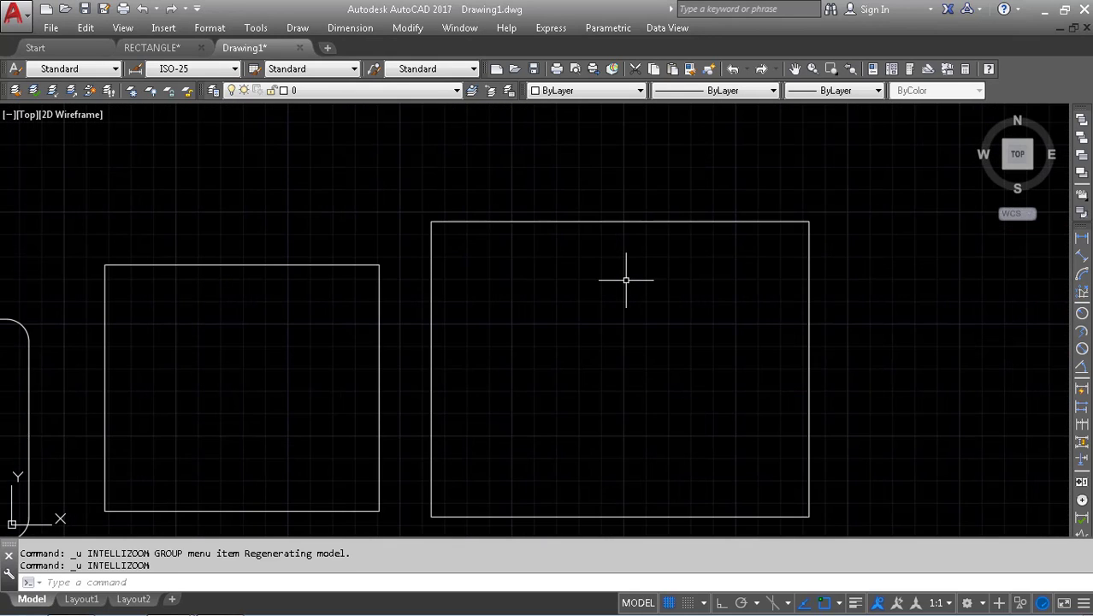
# - Draw another rectangle to the upper right of the elevated rectangle, keeping the elevation of 50
pyautogui.scroll(-8, 626, 280)
pyautogui.press('Escape')
pyautogui.press('Escape')
pyautogui.scroll(8, 629, 297)
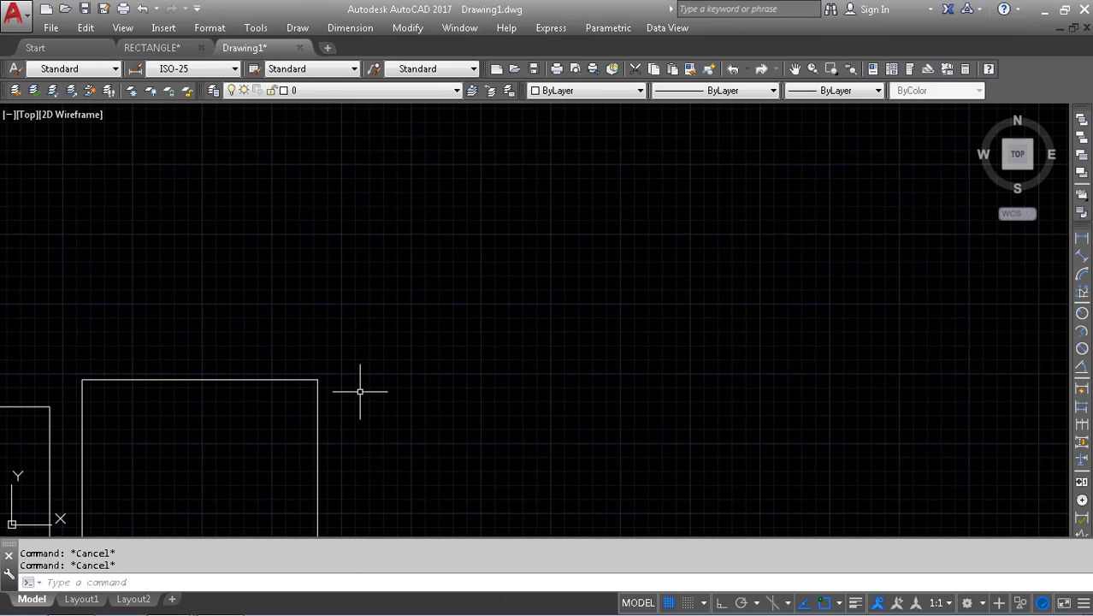
pyautogui.write('rec')
pyautogui.press('Return')
pyautogui.click(411, 492)
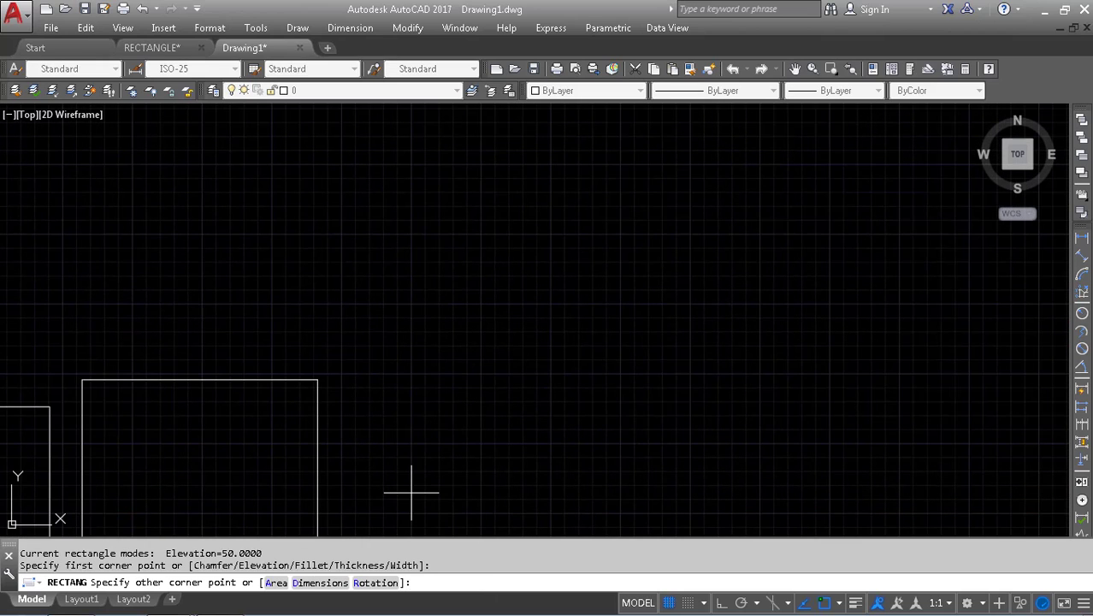
pyautogui.press('Escape')
# - Orbit to inspect the new rectangle's elevation in 3D, and return to the top view
pyautogui.keyDown('shift'); pyautogui.moveTo(567, 457); pyautogui.dragTo(622, 283, button='middle'); pyautogui.keyUp('shift')
pyautogui.hotkey('ctrl', 'z')
pyautogui.hotkey('ctrl', 'z')
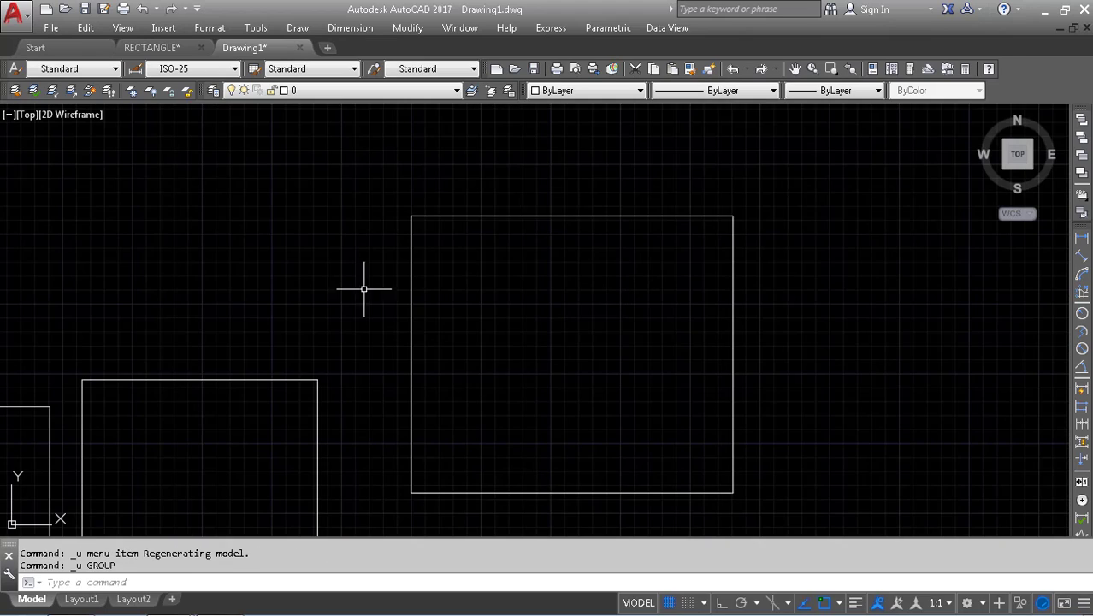
# - Start another rectangle and reset its elevation to 0
pyautogui.moveTo(448, 380)
pyautogui.mouseDown(button='middle')
pyautogui.moveTo(531, 317)
pyautogui.moveTo(510, 294)
pyautogui.mouseUp(button='middle')
pyautogui.write('re')
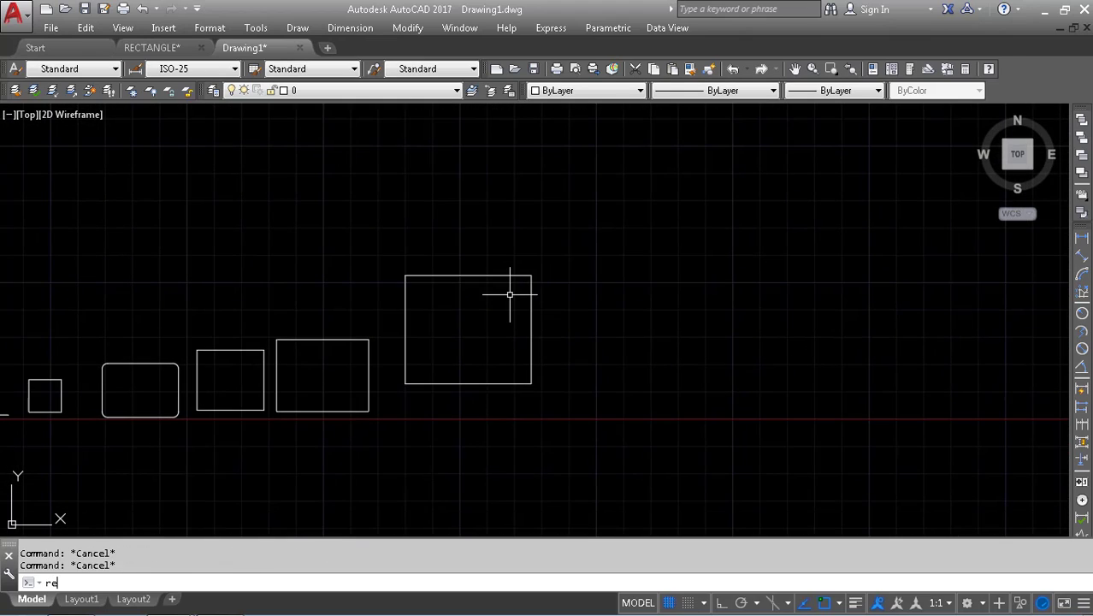
pyautogui.write('c')
pyautogui.press('Return')
pyautogui.click(335, 584)
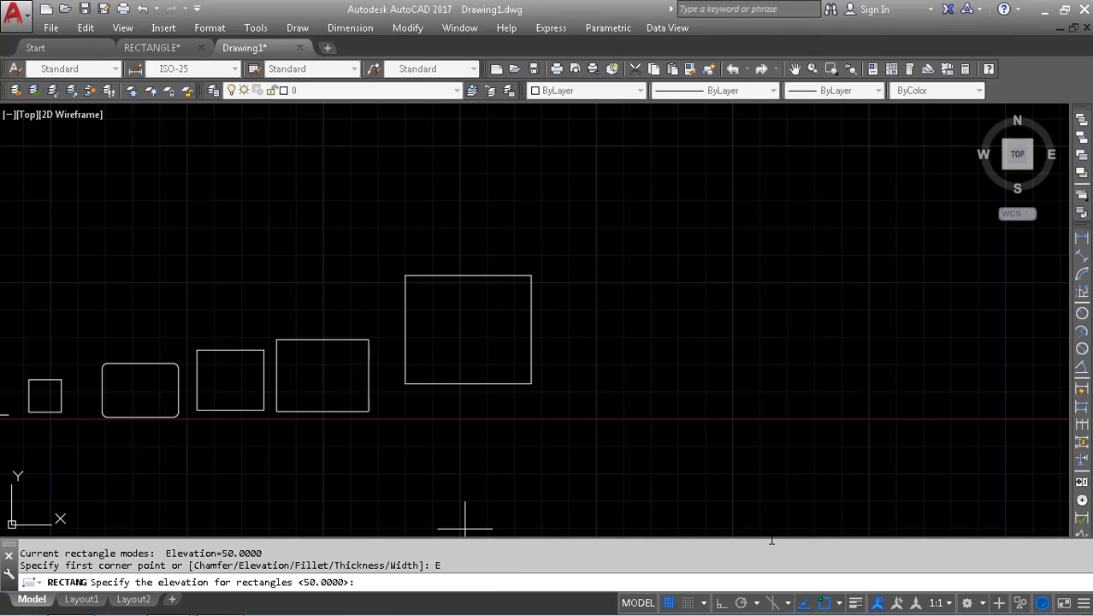
pyautogui.write('0')
pyautogui.press('Return')
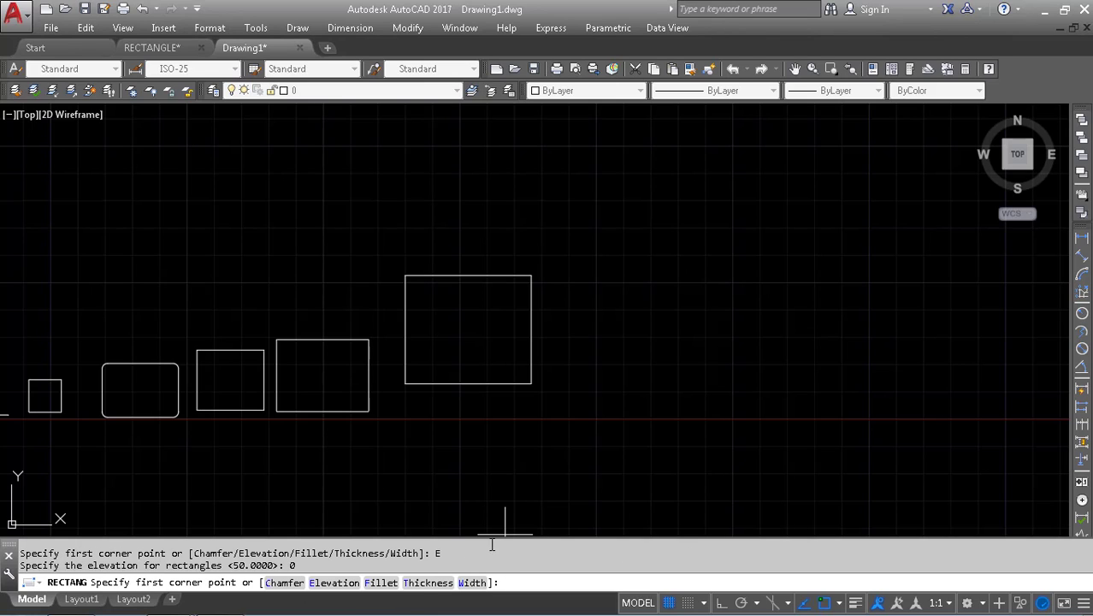
# - Set the rectangle line width to 10 and draw a rectangle to the right of the last one
pyautogui.click(472, 583)
pyautogui.scroll(2, 420, 442)
pyautogui.scroll(-2, 542, 407)
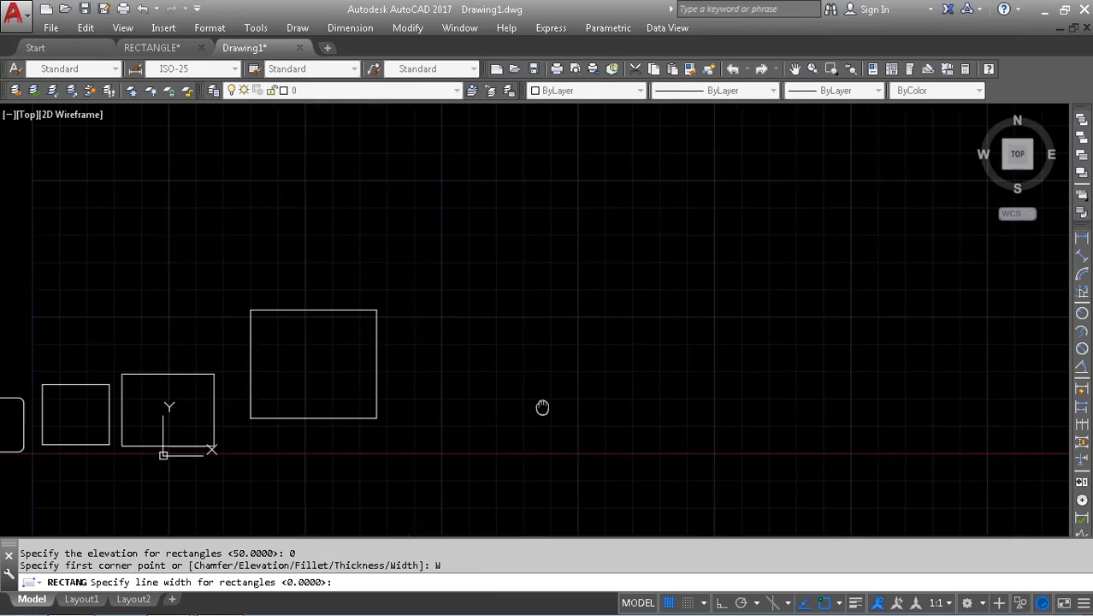
pyautogui.scroll(3, 405, 370)
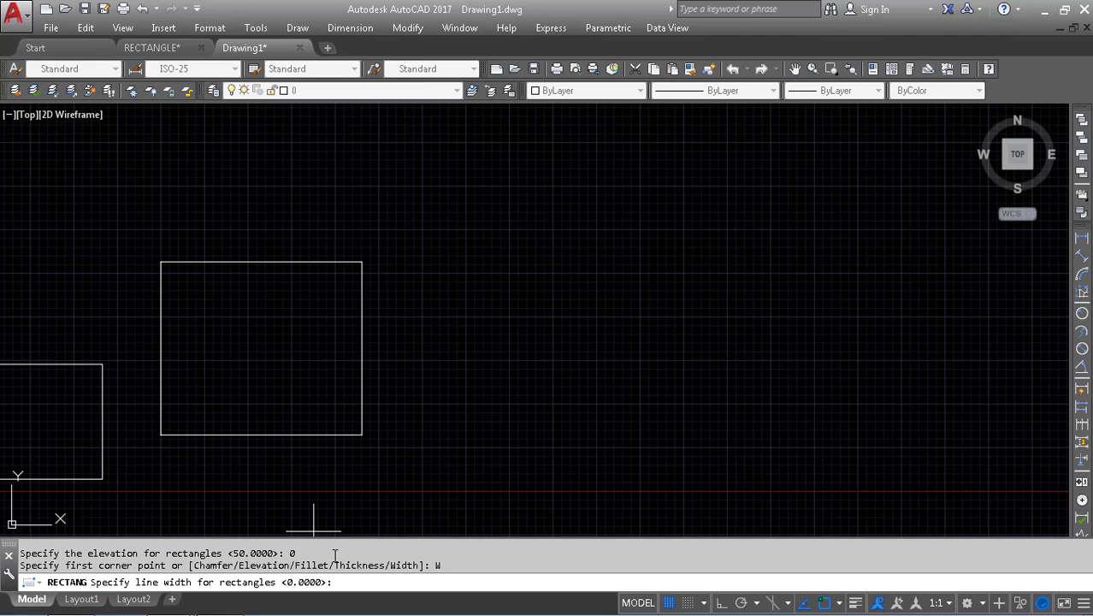
pyautogui.write('10')
pyautogui.press('Return')
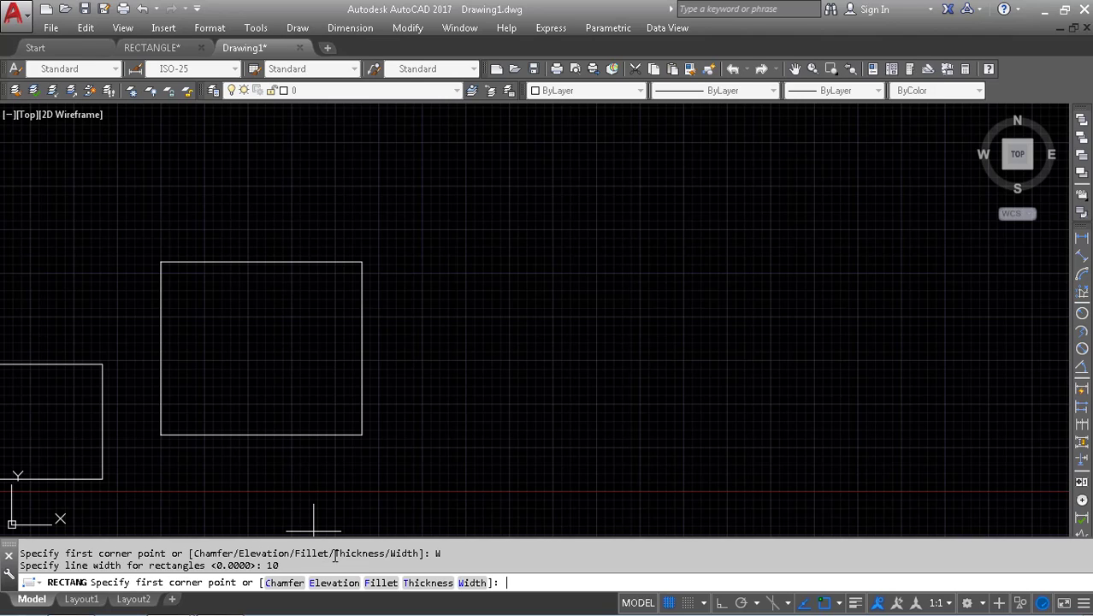
pyautogui.click(449, 447)
pyautogui.click(691, 217)
pyautogui.scroll(6, 409, 239)
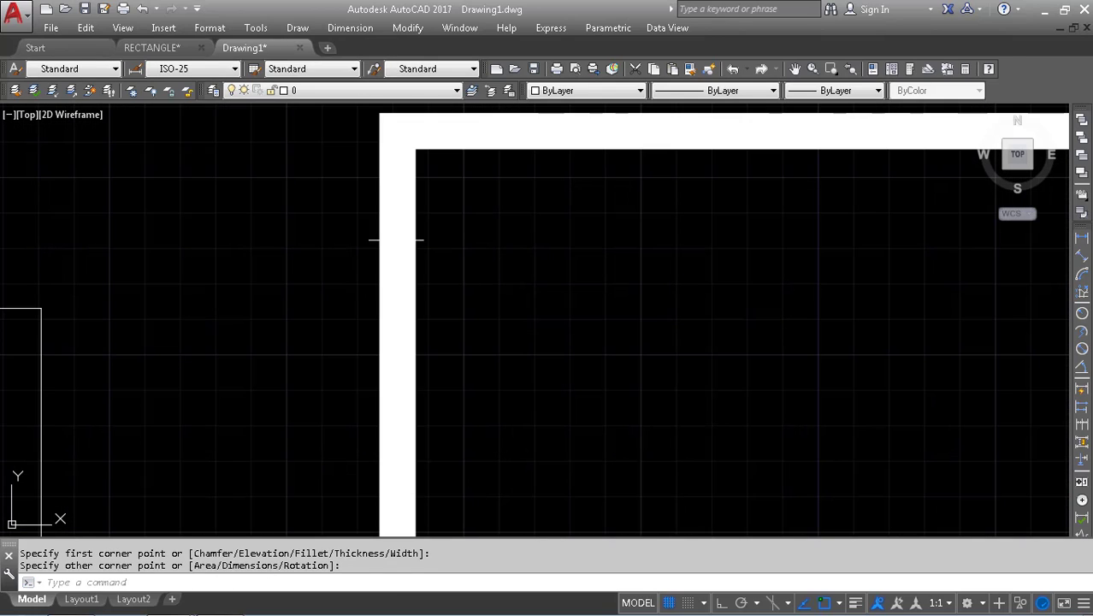
pyautogui.write('rec')
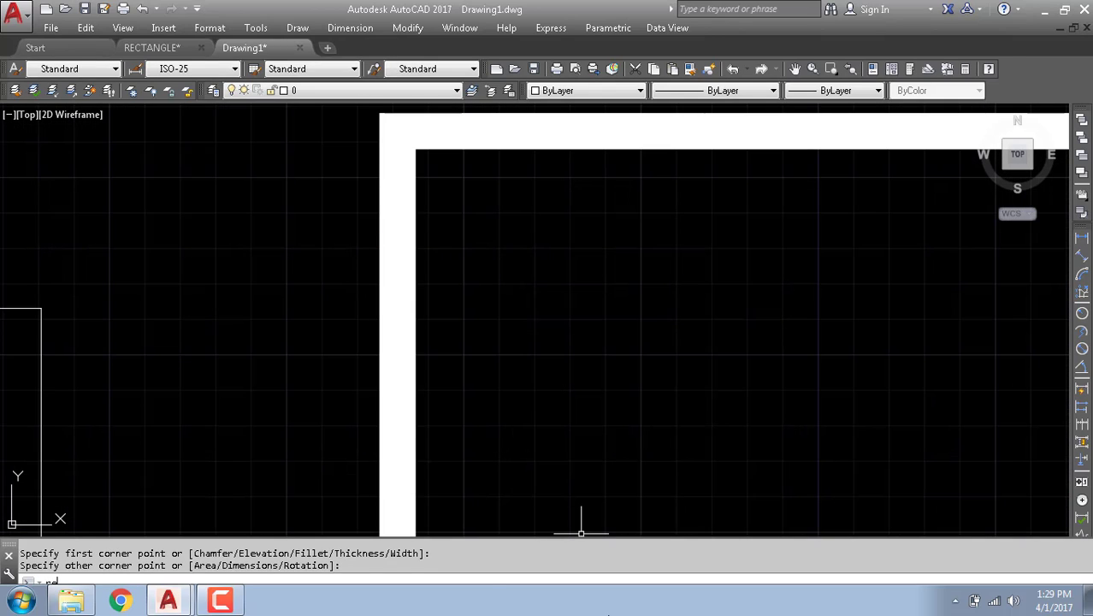
pyautogui.press('Return')
pyautogui.click(428, 580)
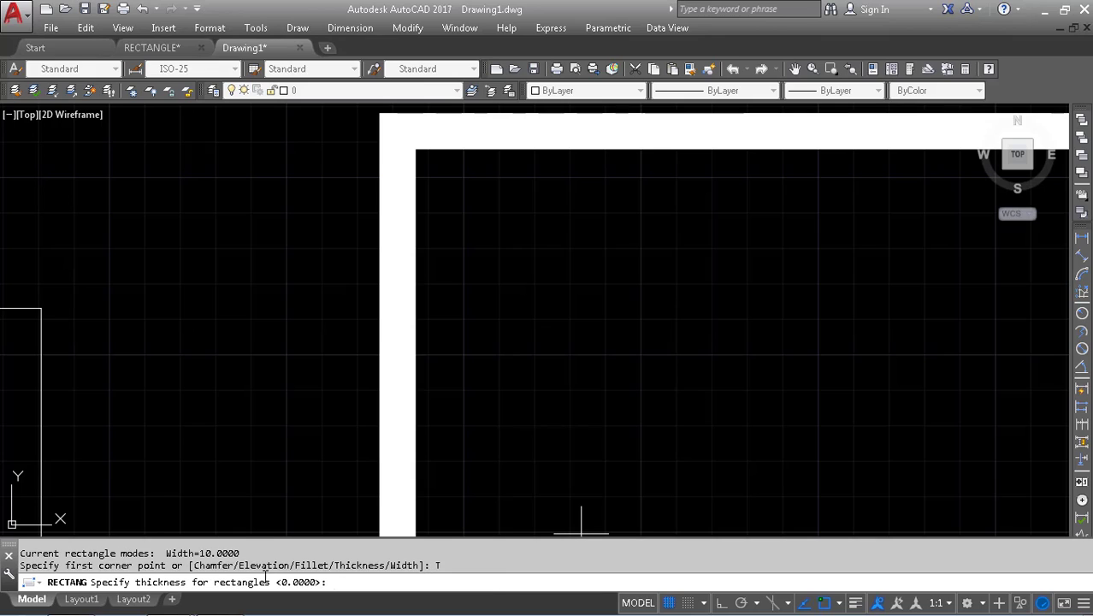
pyautogui.press('Escape')
pyautogui.press('Return')
pyautogui.click(466, 581)
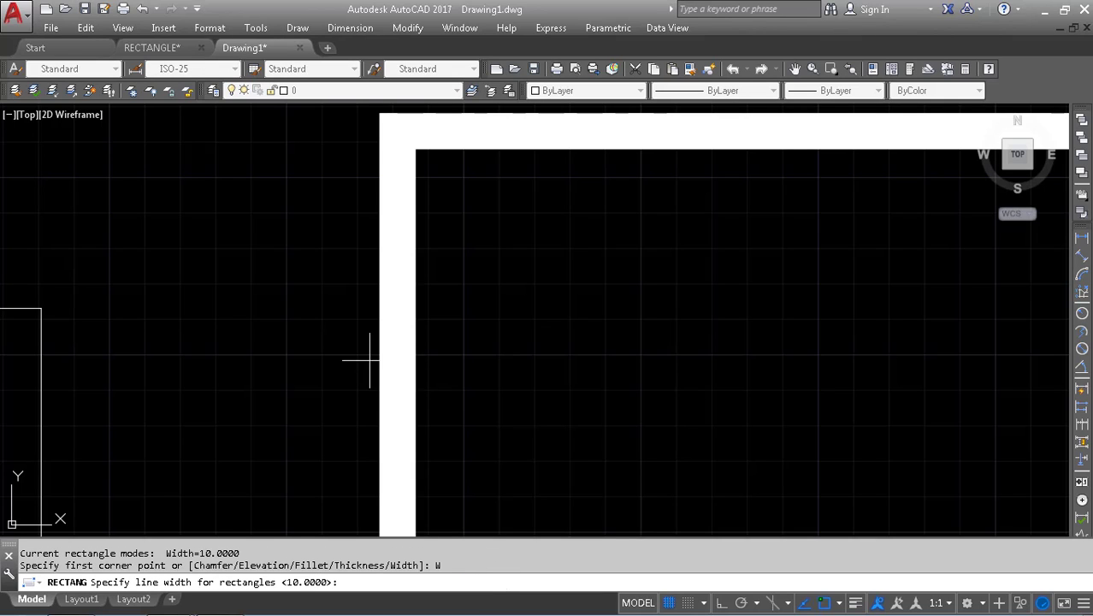
pyautogui.press('Escape')
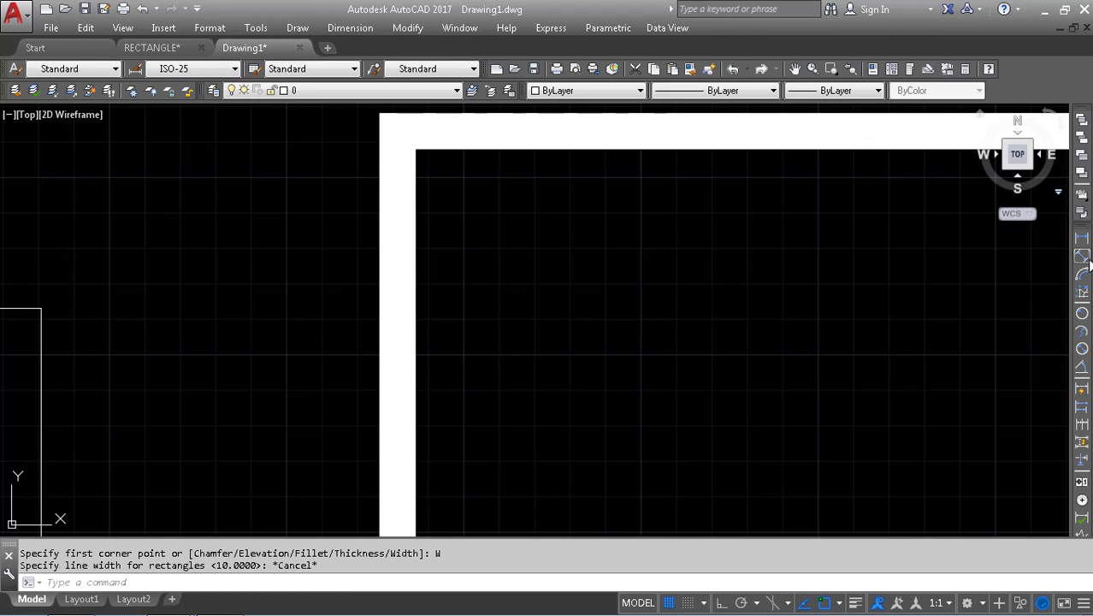
# - Turn object snap off and add a linear dimension across the thickness of the wide rectangle's left border
pyautogui.click(1080, 239)
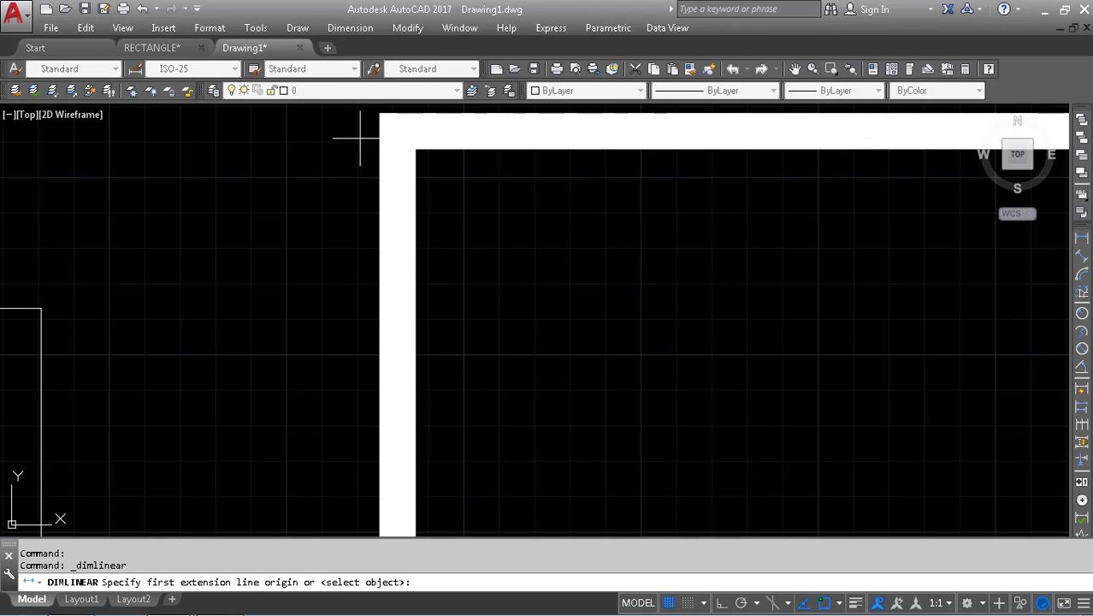
pyautogui.scroll(2, 361, 293)
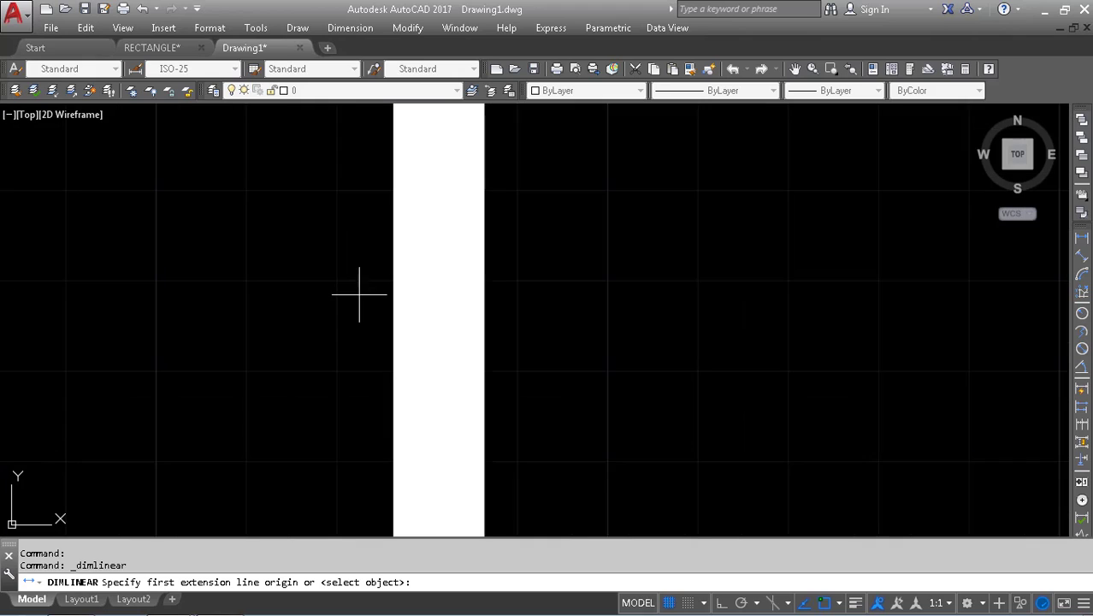
pyautogui.scroll(2, 356, 303)
pyautogui.press('F2')
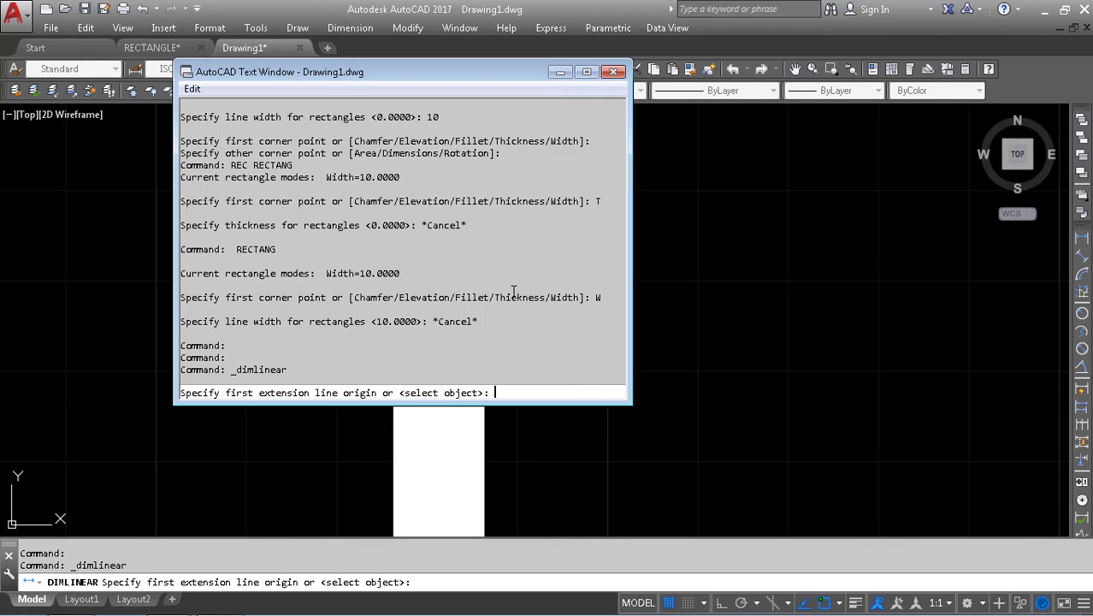
pyautogui.click(613, 73)
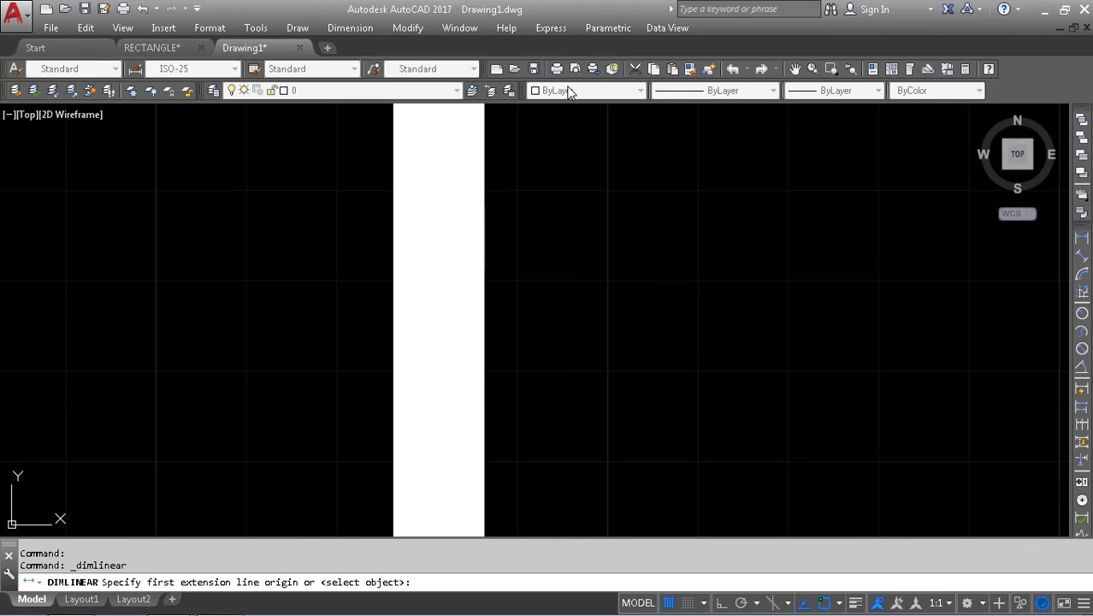
pyautogui.press('F3')
pyautogui.click(392, 290)
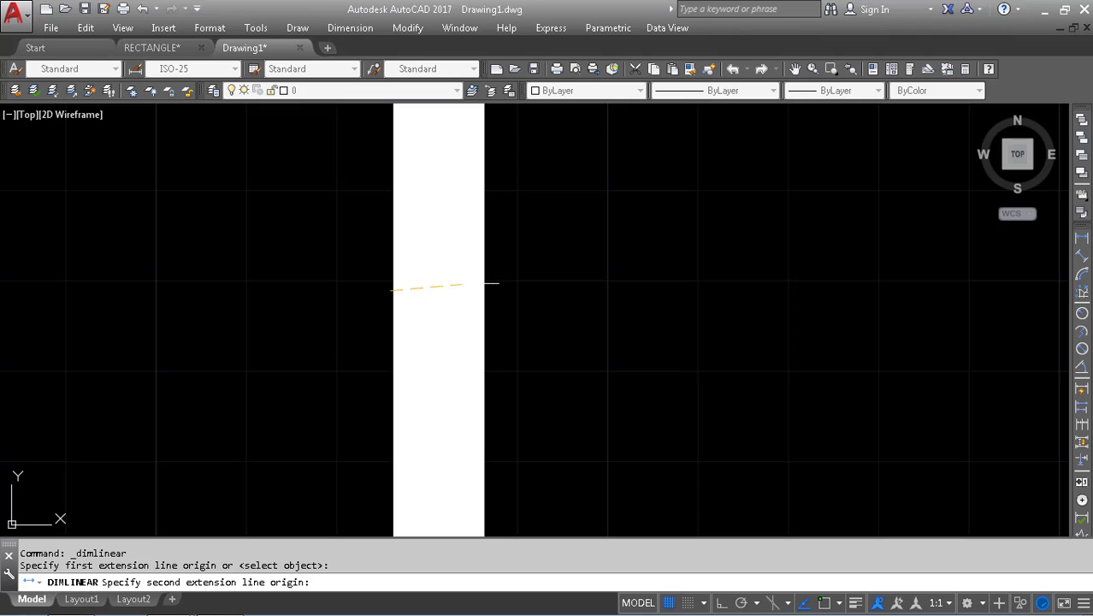
pyautogui.click(487, 292)
pyautogui.click(390, 296)
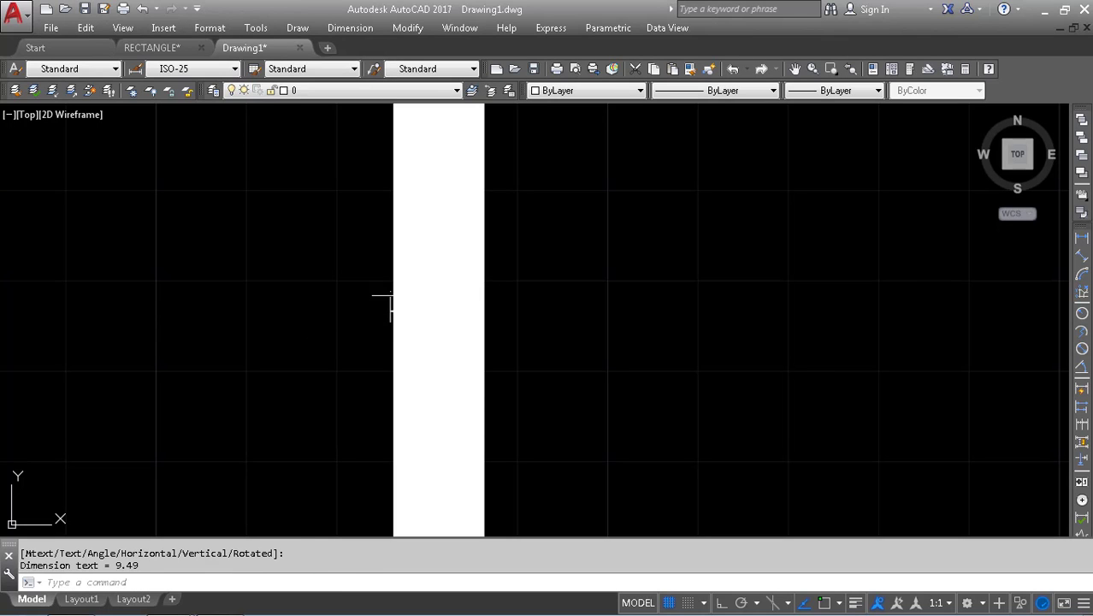
# - Move the border dimension to the empty area left of the wide rectangle and examine its value
pyautogui.click(339, 252)
pyautogui.click(566, 310)
pyautogui.write('m')
pyautogui.press('Return')
pyautogui.click(597, 310)
pyautogui.click(243, 280)
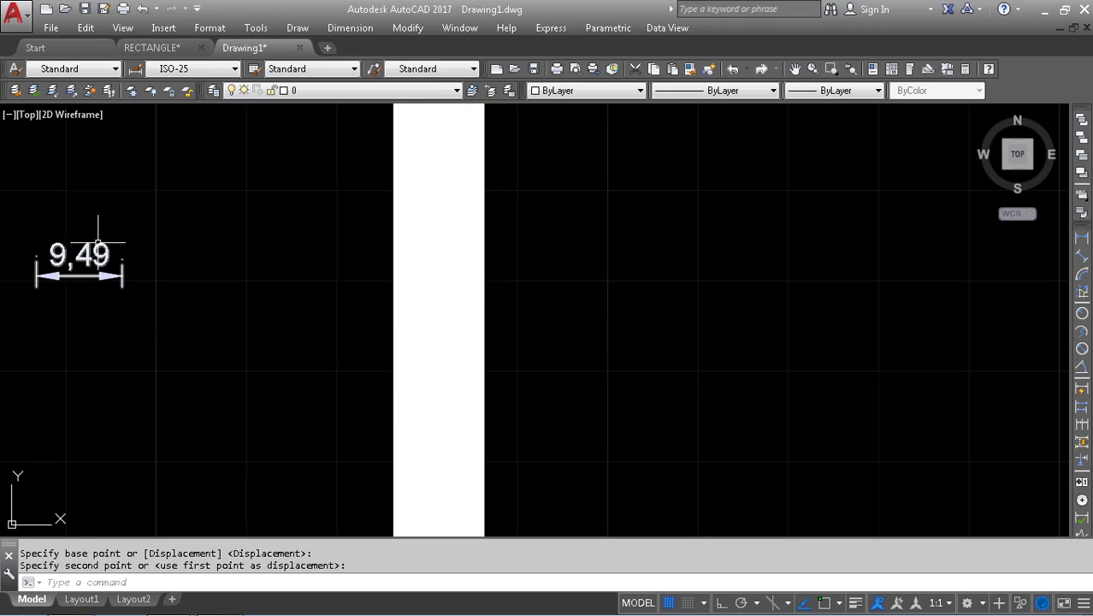
pyautogui.moveTo(98, 242); pyautogui.dragTo(319, 299, button='middle')
pyautogui.scroll(2, 282, 307)
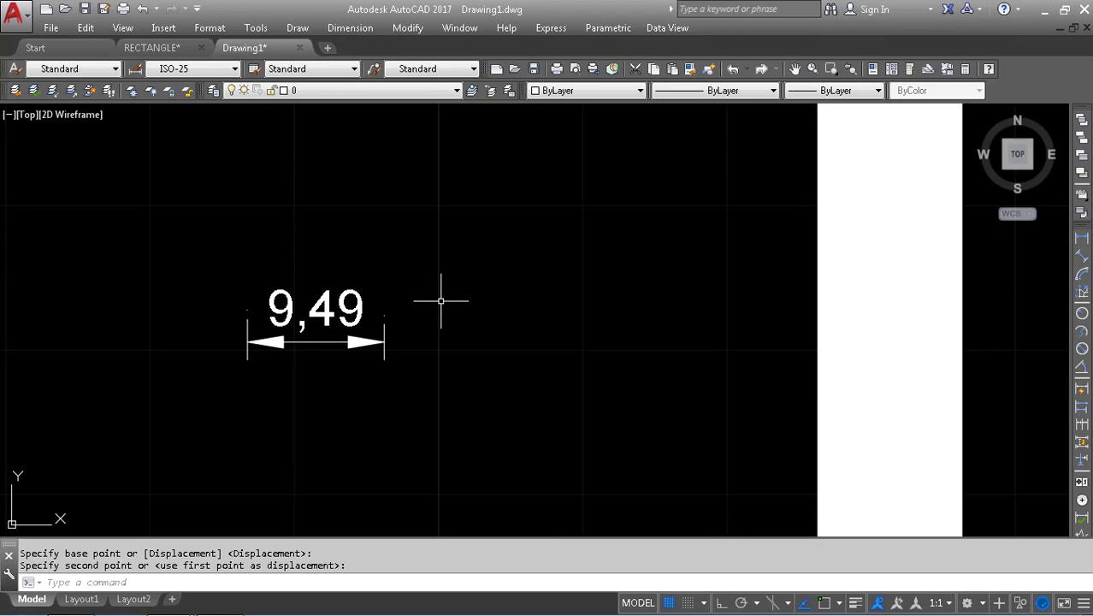
# - Orbit to a 3D view and shade the model to examine the wide-bordered rectangle from several angles
pyautogui.scroll(-3, 280, 243)
pyautogui.moveTo(397, 264); pyautogui.dragTo(439, 273, button='middle')
pyautogui.scroll(-3, 449, 334)
pyautogui.press('Escape')
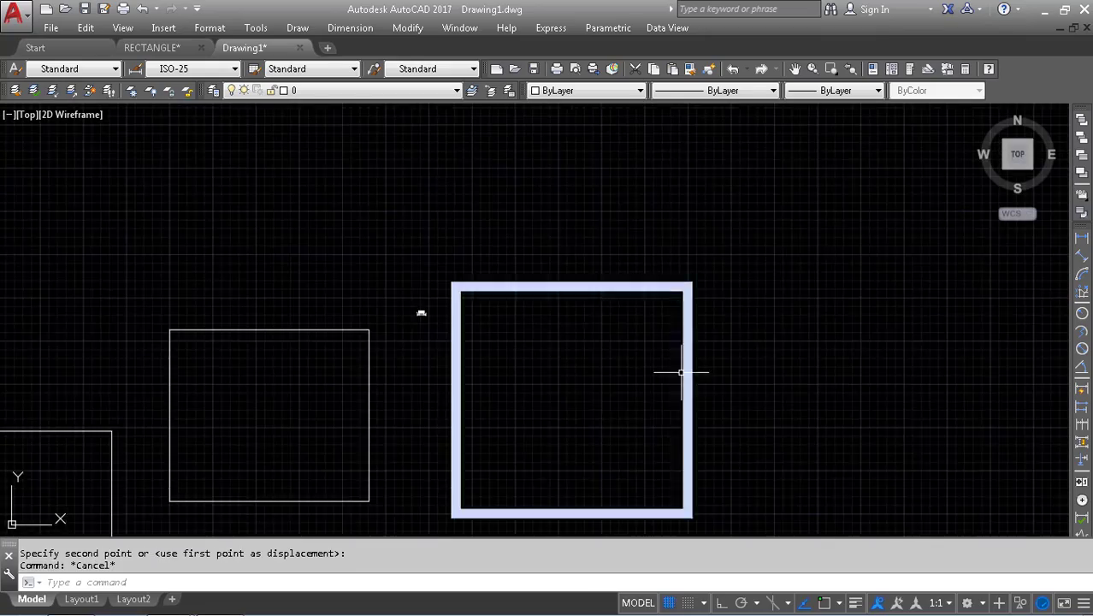
pyautogui.press('Escape')
pyautogui.moveTo(683, 371); pyautogui.dragTo(415, 334, button='middle')
pyautogui.write('sha')
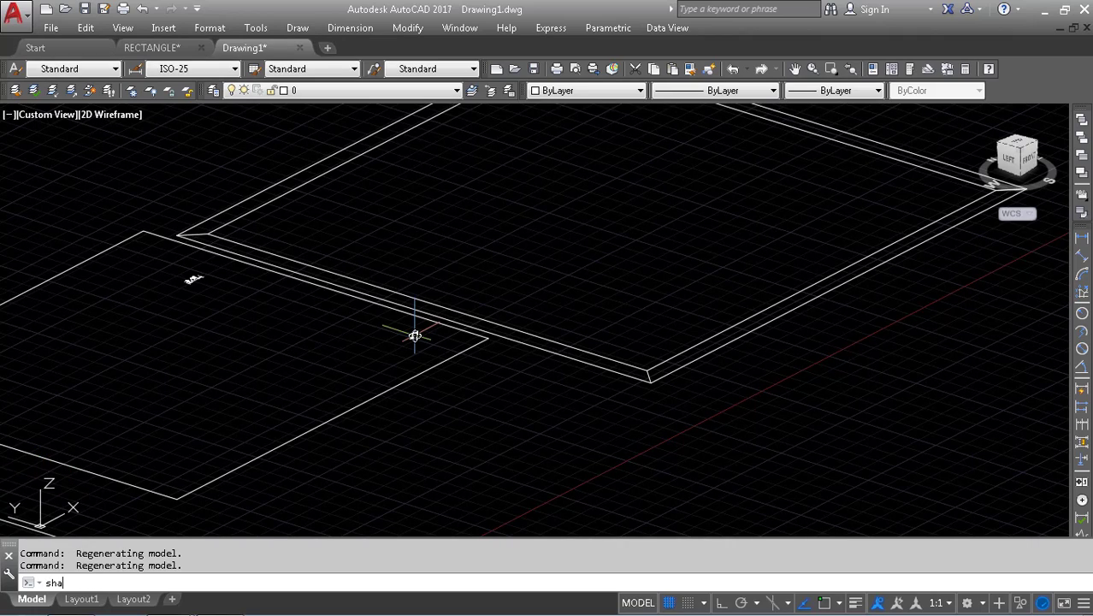
pyautogui.write('de')
pyautogui.press('Return')
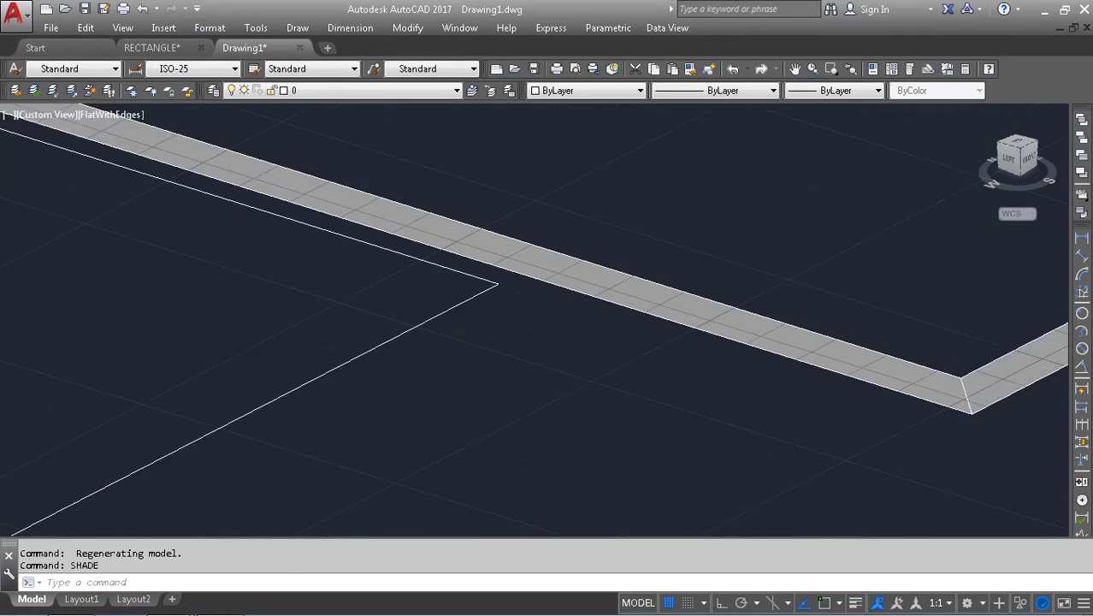
pyautogui.moveTo(590, 265)
pyautogui.keyDown('shift'); pyautogui.mouseDown(button='middle')
pyautogui.moveTo(586, 244)
pyautogui.moveTo(361, 298)
pyautogui.mouseUp(button='middle'); pyautogui.keyUp('shift')
pyautogui.scroll(-3, 528, 305)
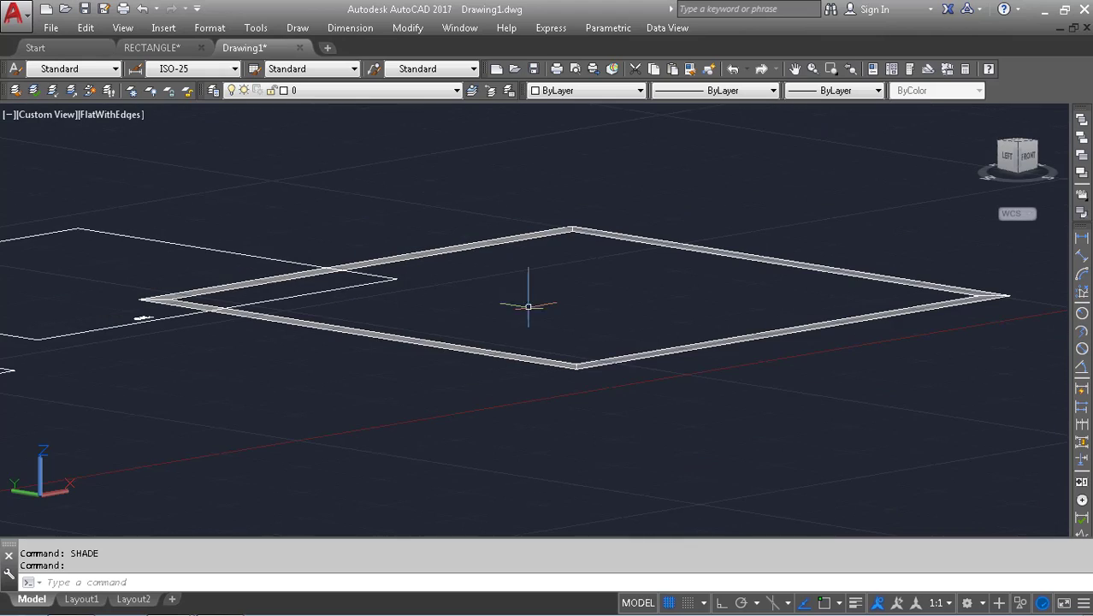
pyautogui.scroll(-2, 528, 305)
pyautogui.moveTo(580, 305)
pyautogui.keyDown('shift'); pyautogui.mouseDown(button='middle')
pyautogui.moveTo(464, 337)
pyautogui.moveTo(463, 383)
pyautogui.mouseUp(button='middle'); pyautogui.keyUp('shift')
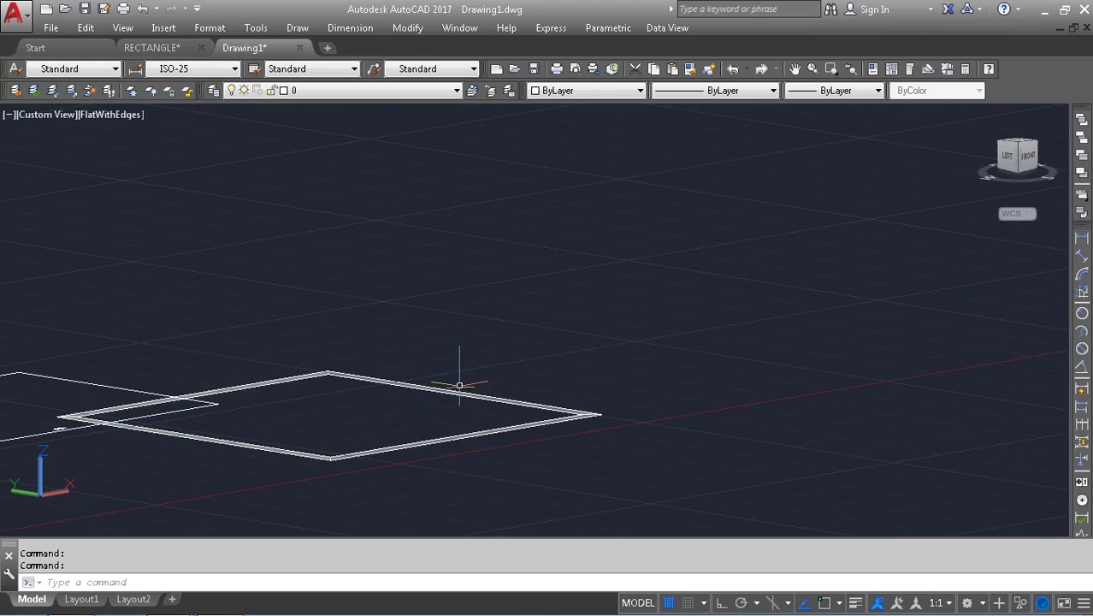
# - Undo the shading, the orbits and the border dimension, returning to the top wireframe view
pyautogui.hotkey('ctrl', 'z')
pyautogui.hotkey('ctrl', 'z')
pyautogui.hotkey('ctrl', 'z')
pyautogui.hotkey('ctrl', 'z')
pyautogui.hotkey('ctrl', 'z')
pyautogui.hotkey('ctrl', 'z')
pyautogui.hotkey('ctrl', 'z')
pyautogui.hotkey('ctrl', 'z')
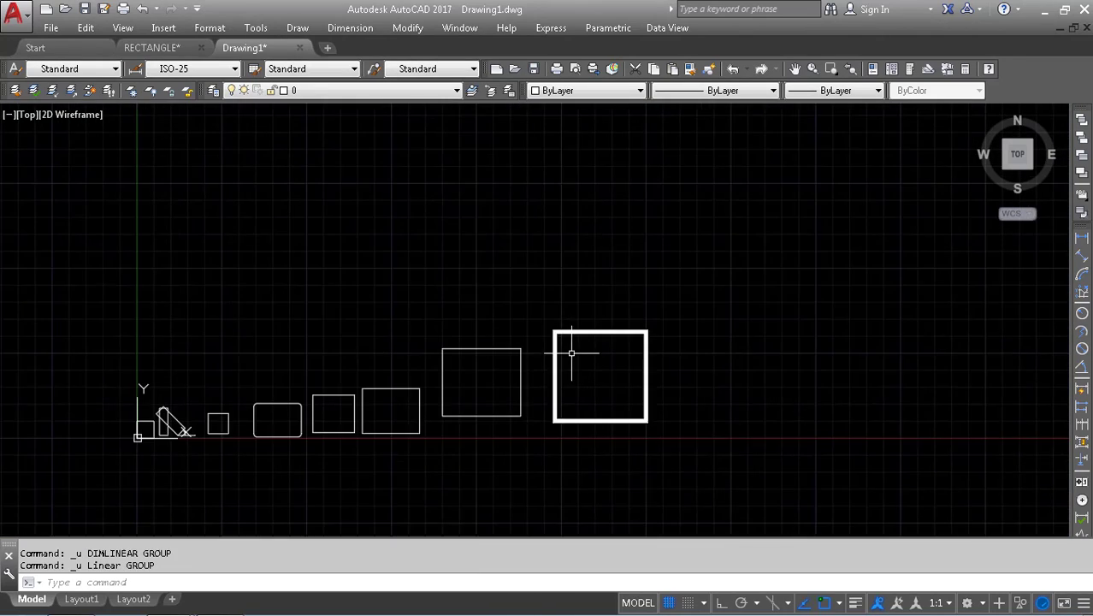
# - Draw a rectangle with a thickness of 10 in the empty area right of the wide-bordered rectangle
pyautogui.press('Escape')
pyautogui.press('Escape')
pyautogui.moveTo(572, 351); pyautogui.dragTo(393, 342, button='middle')
pyautogui.write('r')
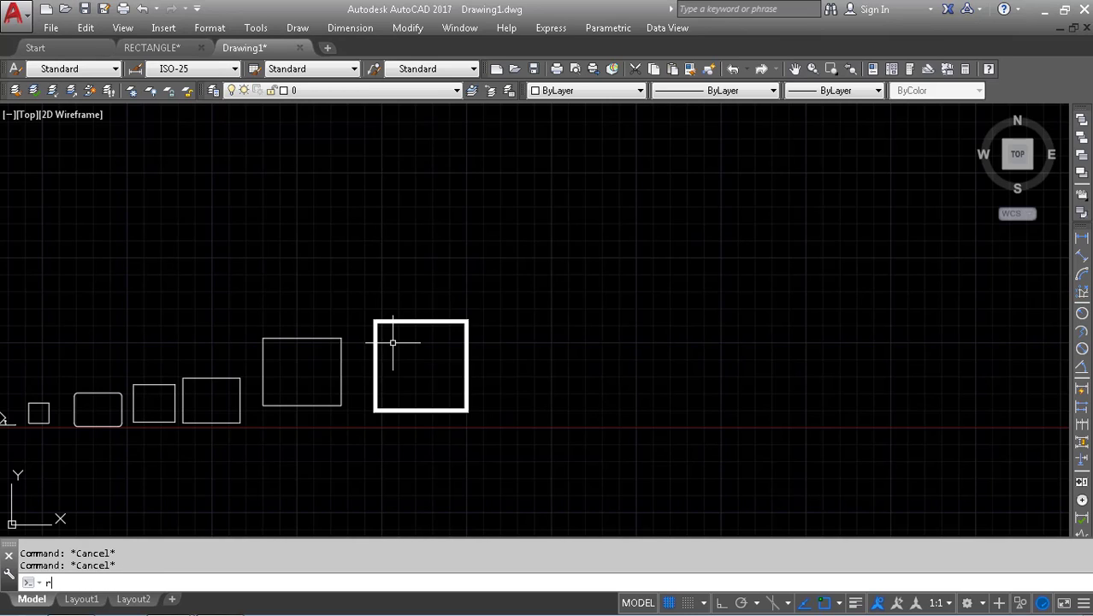
pyautogui.write('ec')
pyautogui.press('Return')
pyautogui.click(420, 586)
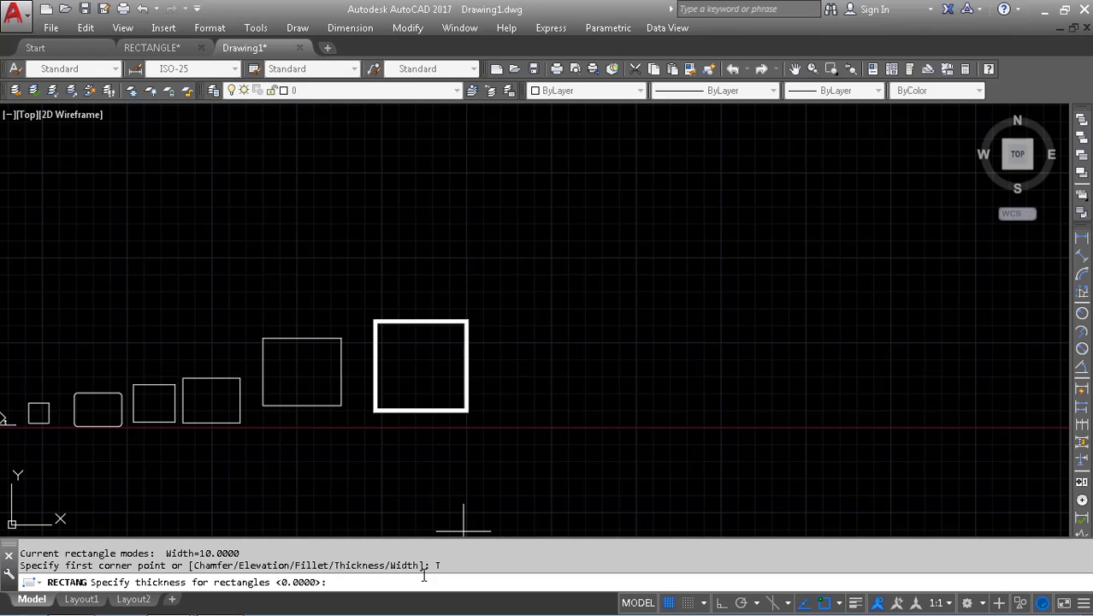
pyautogui.write('10')
pyautogui.press('Return')
pyautogui.click(493, 418)
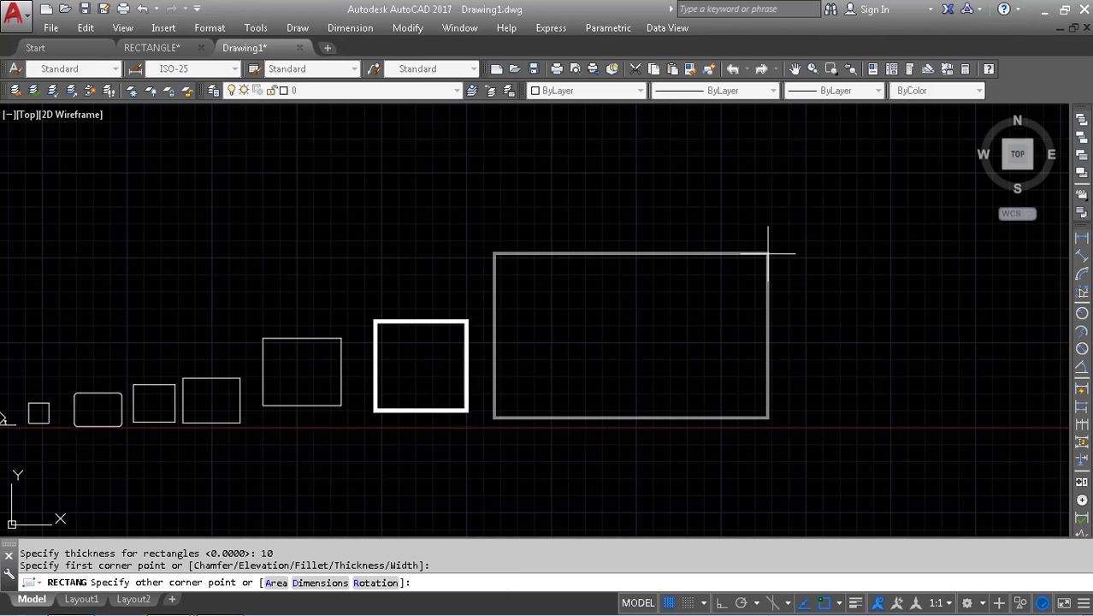
pyautogui.click(624, 321)
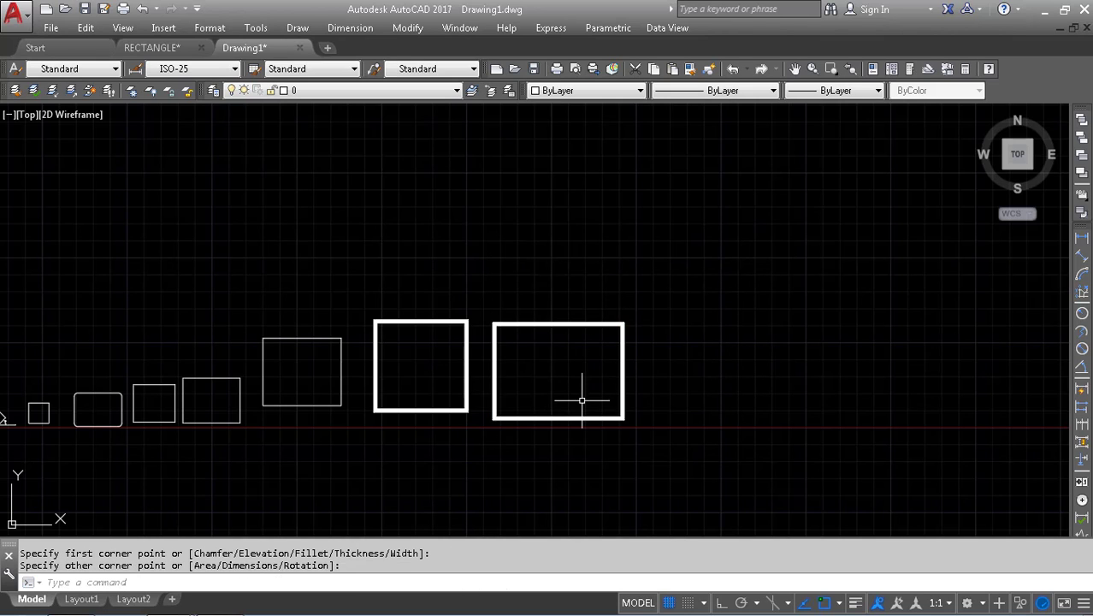
# - Orbit to a 3D view and shade the model to examine the thickness of the new rectangle
pyautogui.keyDown('shift'); pyautogui.moveTo(581, 390); pyautogui.dragTo(515, 232, button='middle'); pyautogui.keyUp('shift')
pyautogui.scroll(5, 415, 222)
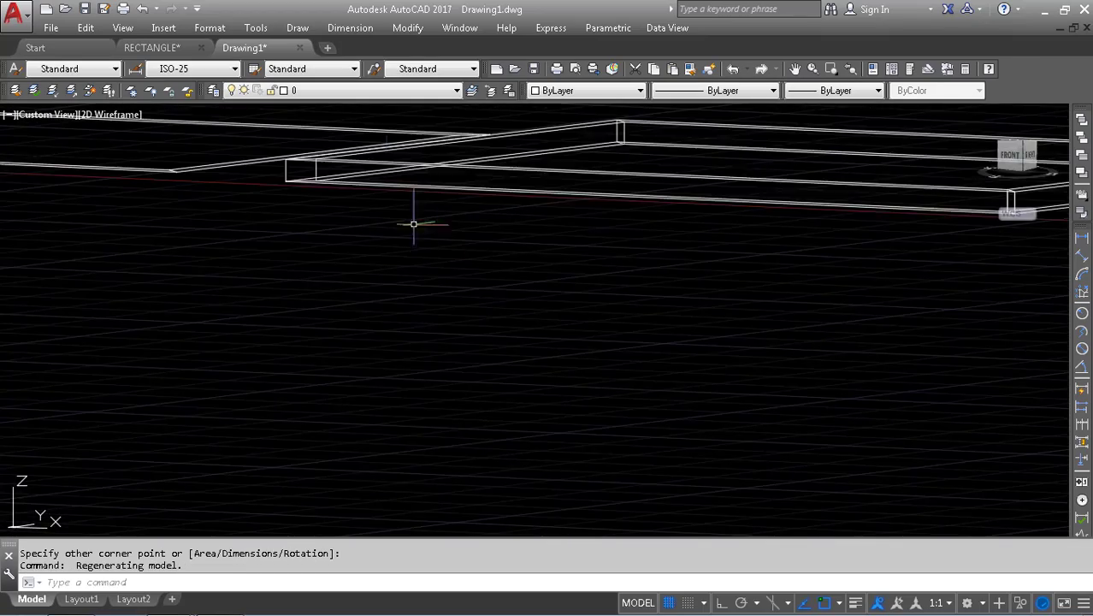
pyautogui.moveTo(415, 222); pyautogui.dragTo(516, 243, button='middle')
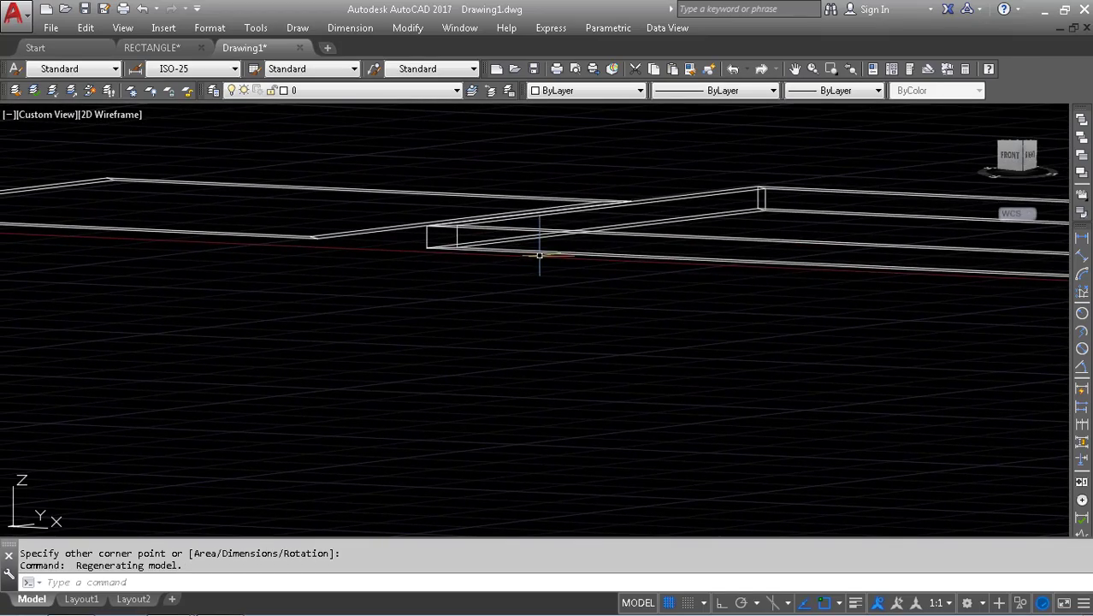
pyautogui.write('shade')
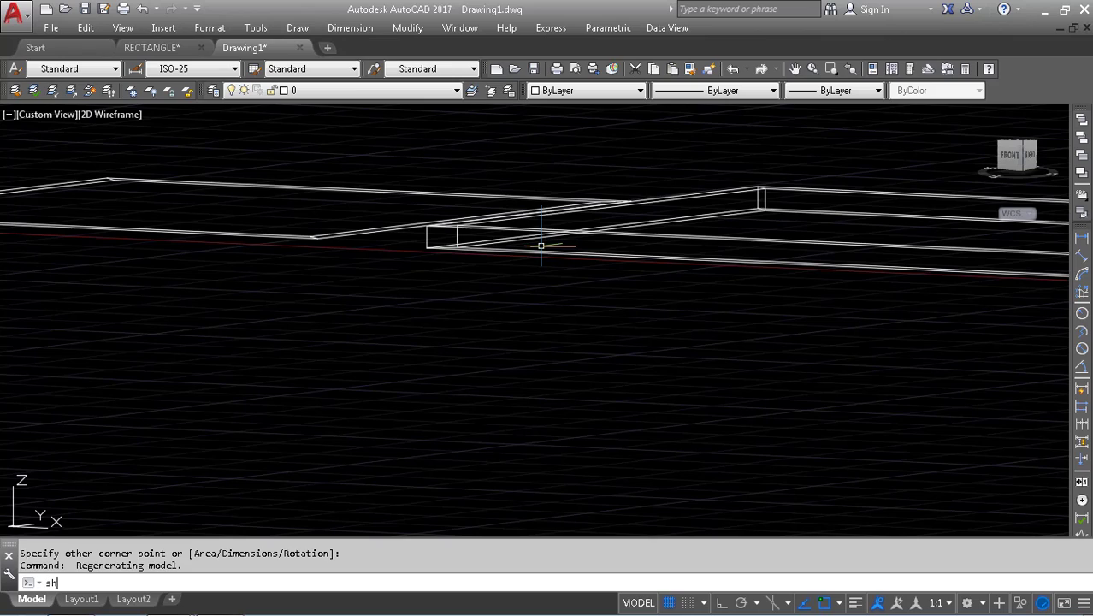
pyautogui.press('Return')
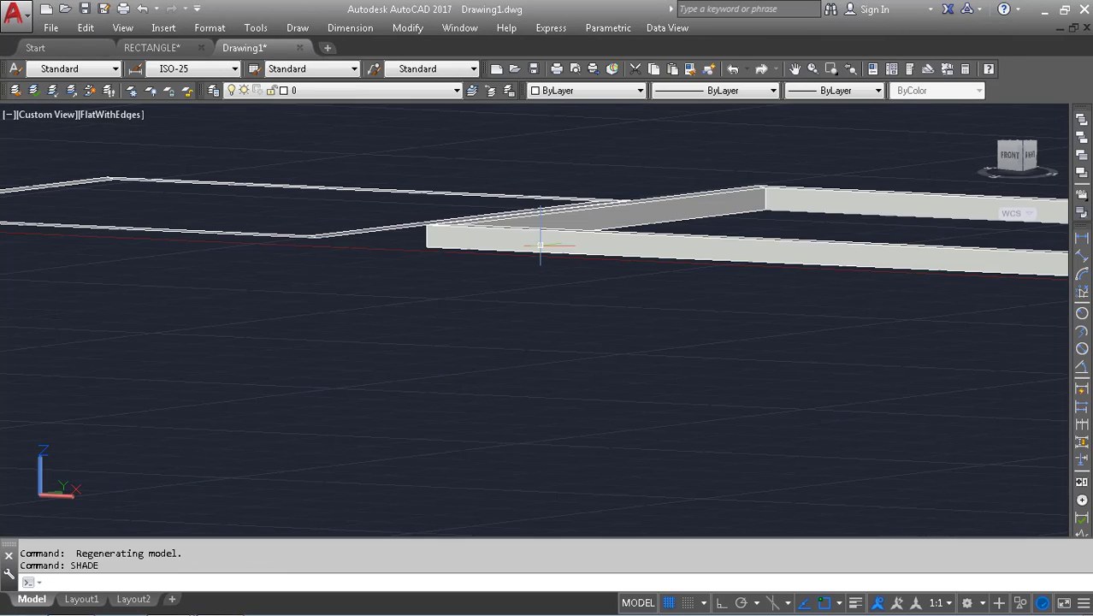
pyautogui.moveTo(586, 185)
pyautogui.keyDown('shift'); pyautogui.mouseDown(button='middle')
pyautogui.moveTo(659, 275)
pyautogui.moveTo(738, 246)
pyautogui.moveTo(743, 303)
pyautogui.moveTo(585, 293)
pyautogui.mouseUp(button='middle'); pyautogui.keyUp('shift')
# - Try to stretch the near corner of the thick rectangle upward by its grip
pyautogui.click(372, 363)
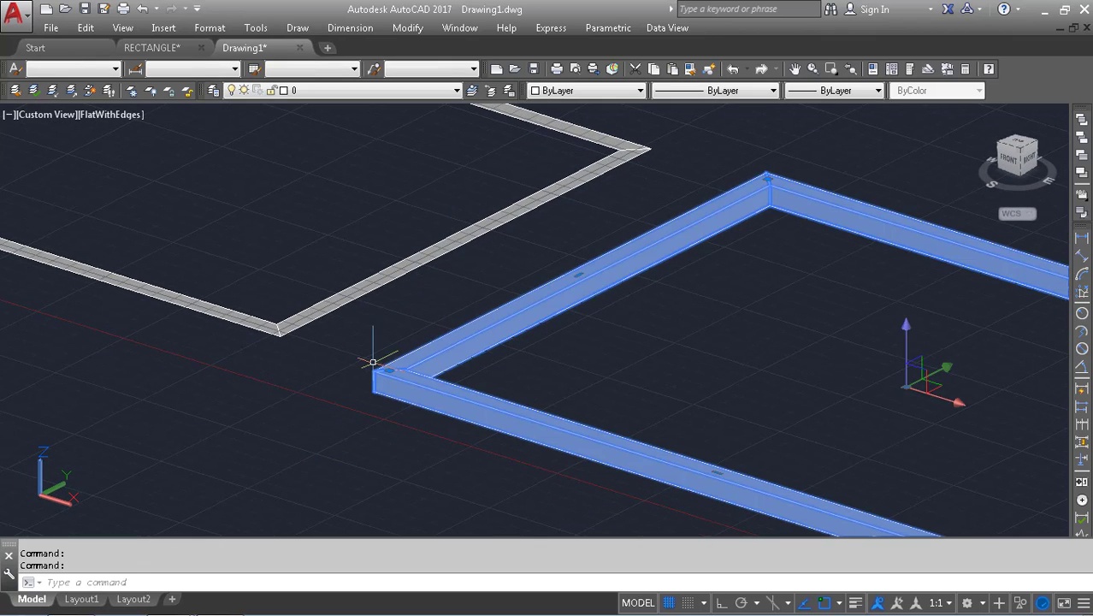
pyautogui.click(388, 370)
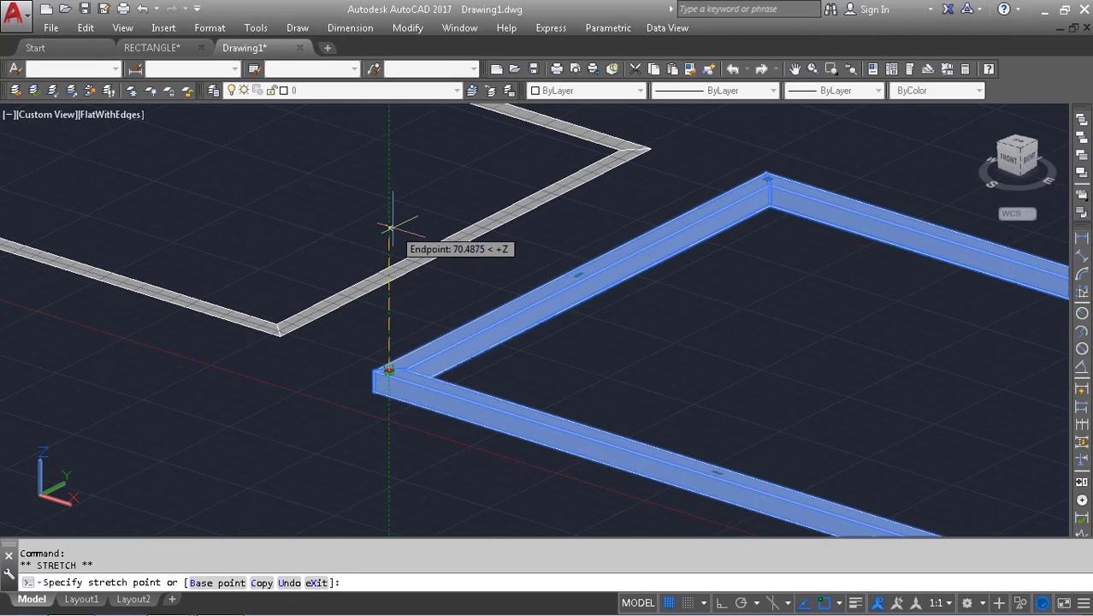
pyautogui.click(389, 228)
pyautogui.scroll(-5, 389, 257)
pyautogui.scroll(-2, 515, 242)
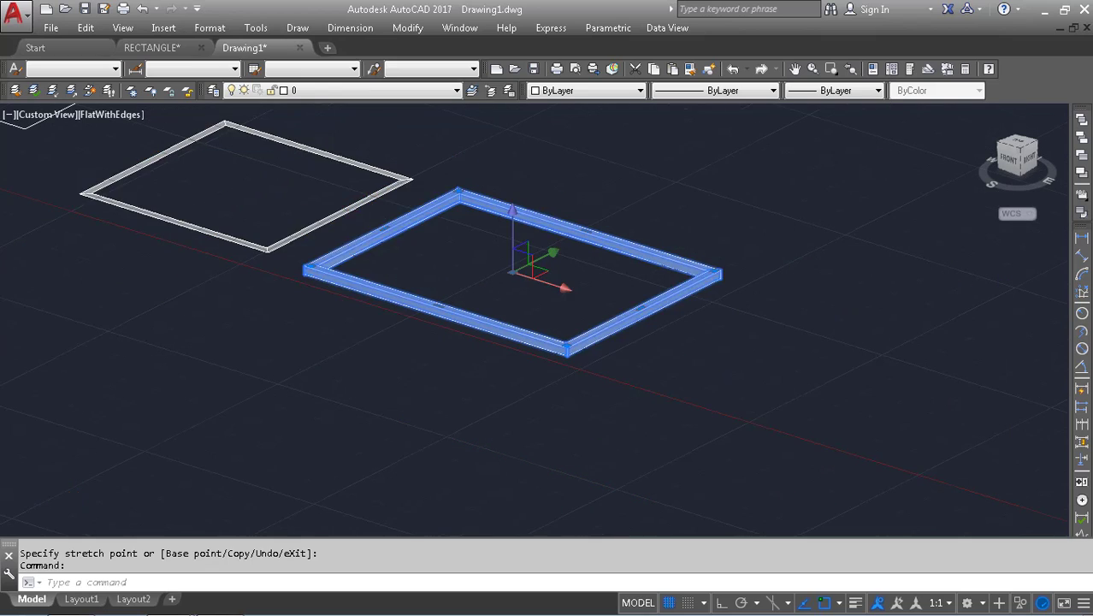
# - Undo the grip stretch, the shading, the orbits and the rectangle of thickness 10, returning to the top wireframe view
pyautogui.hotkey('ctrl', 'z')
pyautogui.hotkey('ctrl', 'z')
pyautogui.hotkey('ctrl', 'z')
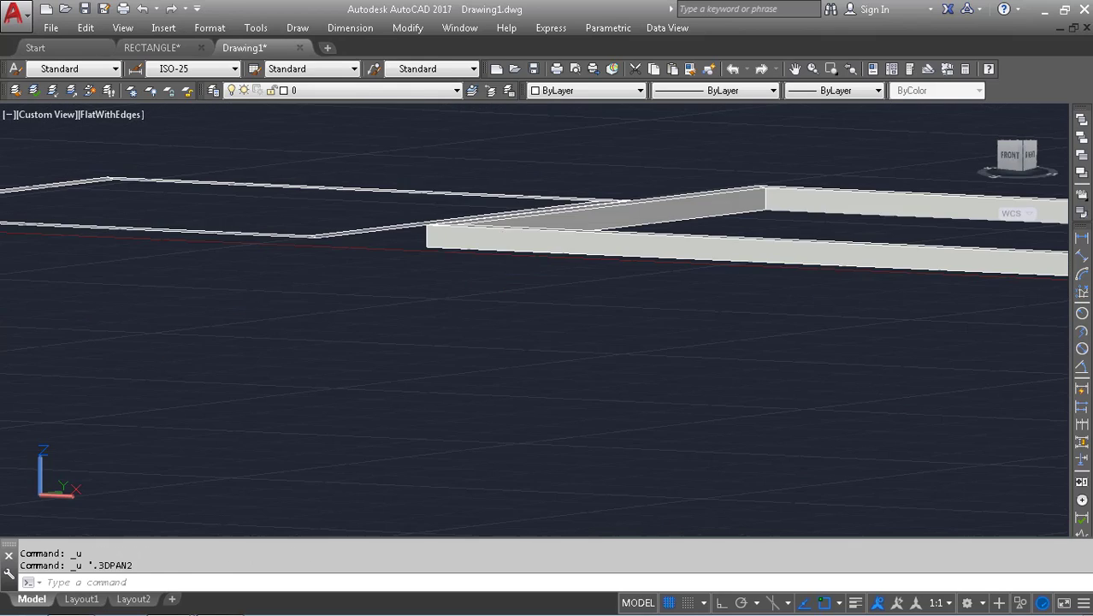
pyautogui.hotkey('ctrl', 'z')
pyautogui.hotkey('ctrl', 'z')
pyautogui.hotkey('ctrl', 'z')
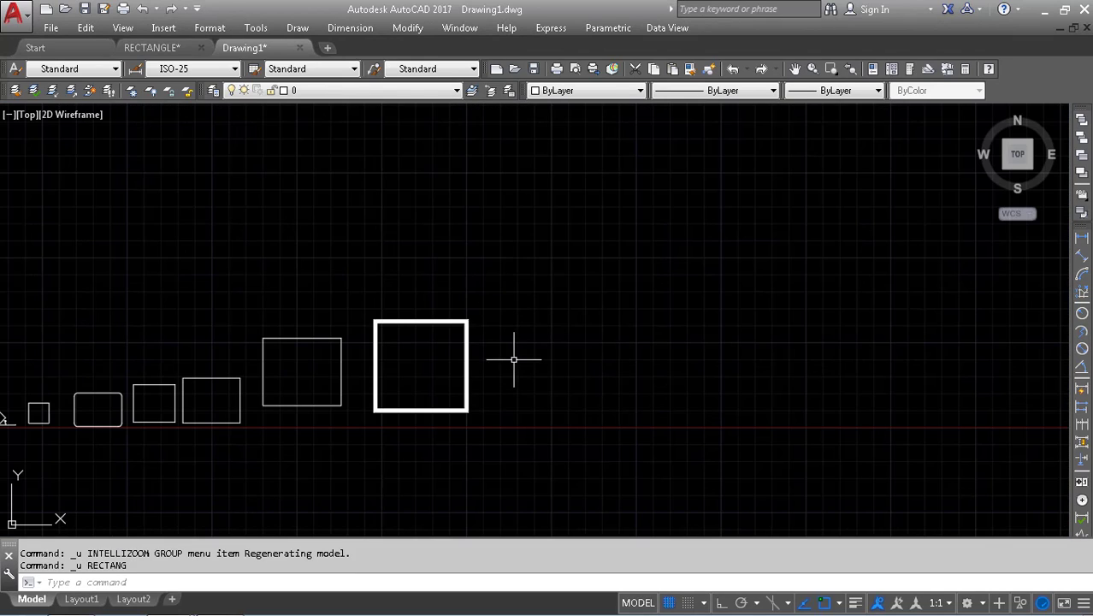
# - Draw a larger rectangle with line width 10 and thickness 500 to the right of the wide-bordered rectangle
pyautogui.press('Escape')
pyautogui.press('Escape')
pyautogui.write('rec')
pyautogui.press('Return')
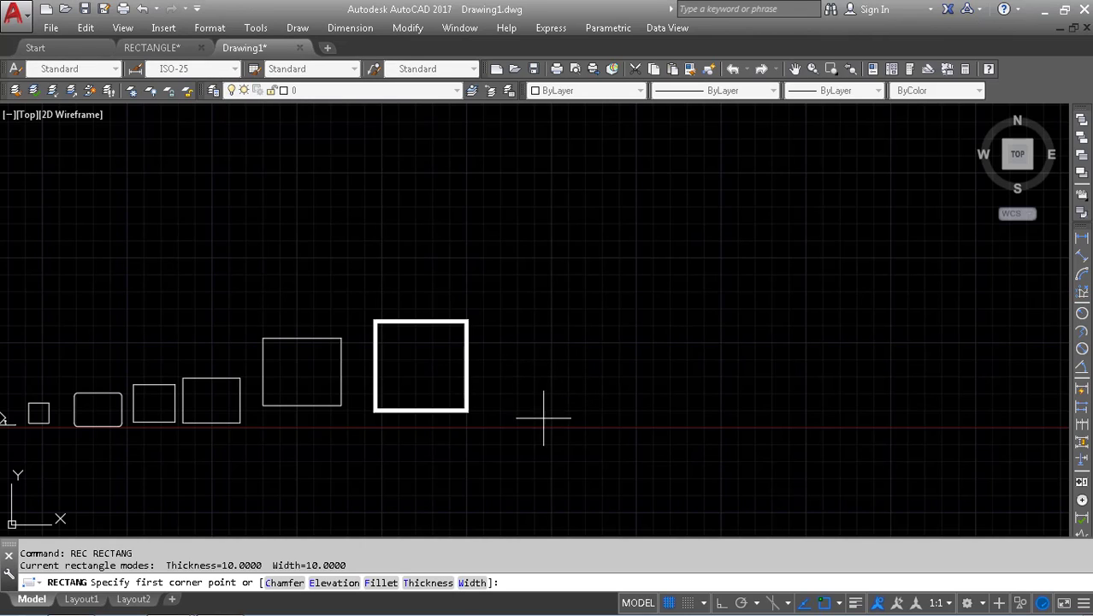
pyautogui.click(471, 582)
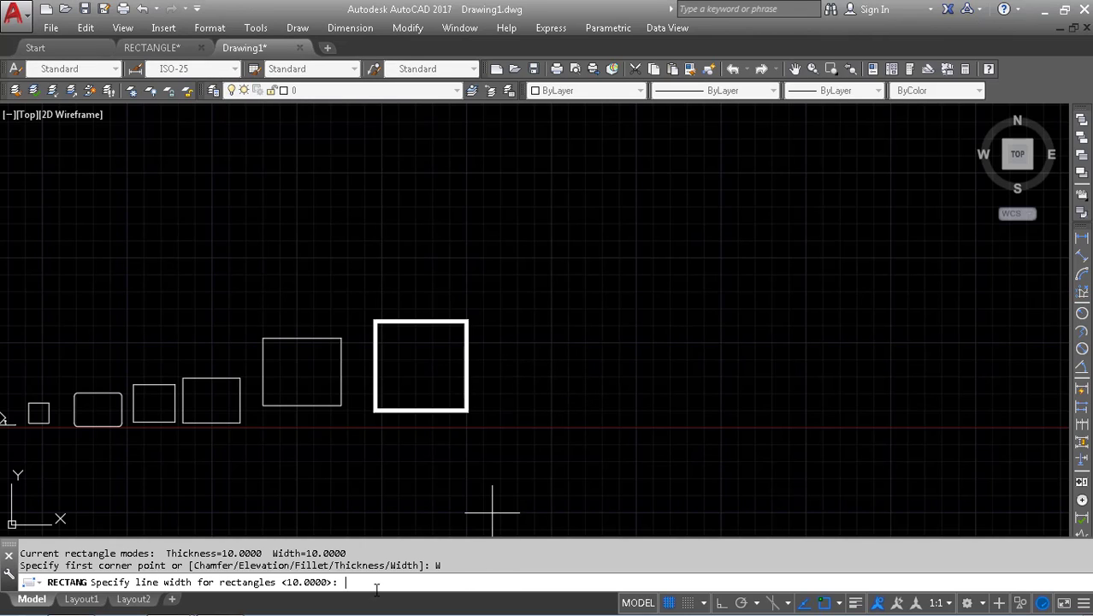
pyautogui.press('Return')
pyautogui.click(425, 582)
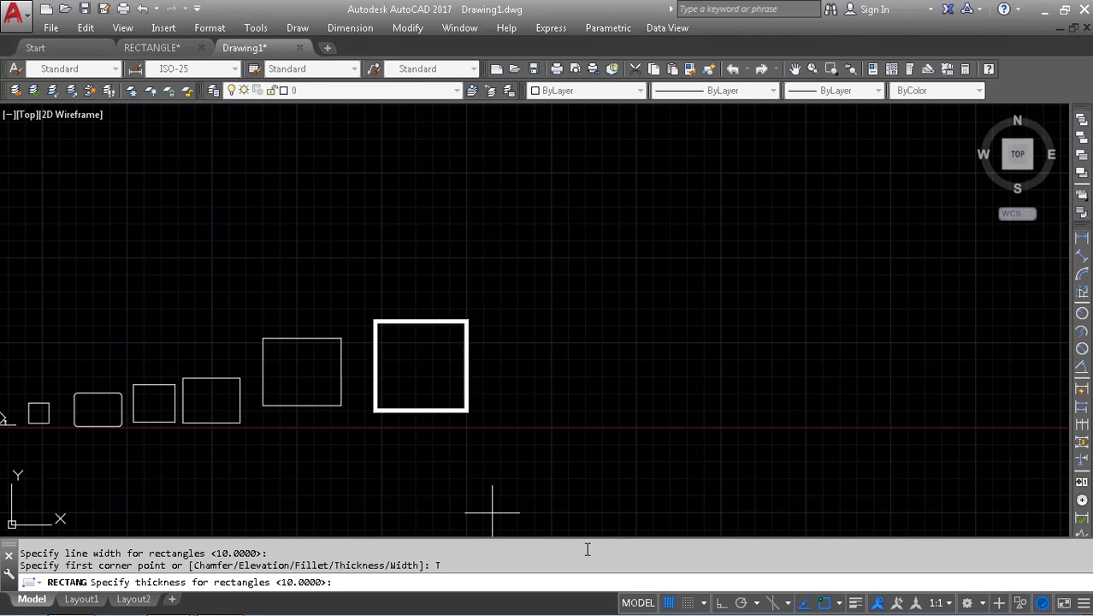
pyautogui.write('500')
pyautogui.press('Return')
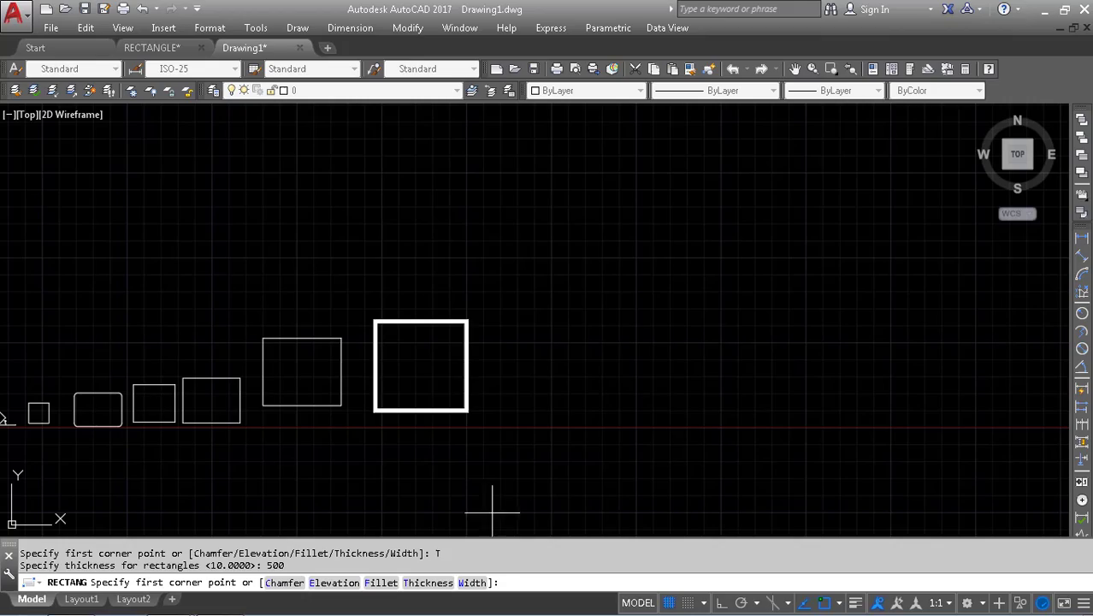
pyautogui.click(539, 412)
pyautogui.click(801, 188)
# - Orbit to a 3D view and shade the model to examine the tall 500-thick rectangle
pyautogui.keyDown('shift'); pyautogui.moveTo(676, 323); pyautogui.dragTo(667, 192, button='middle'); pyautogui.keyUp('shift')
pyautogui.scroll(3, 597, 263)
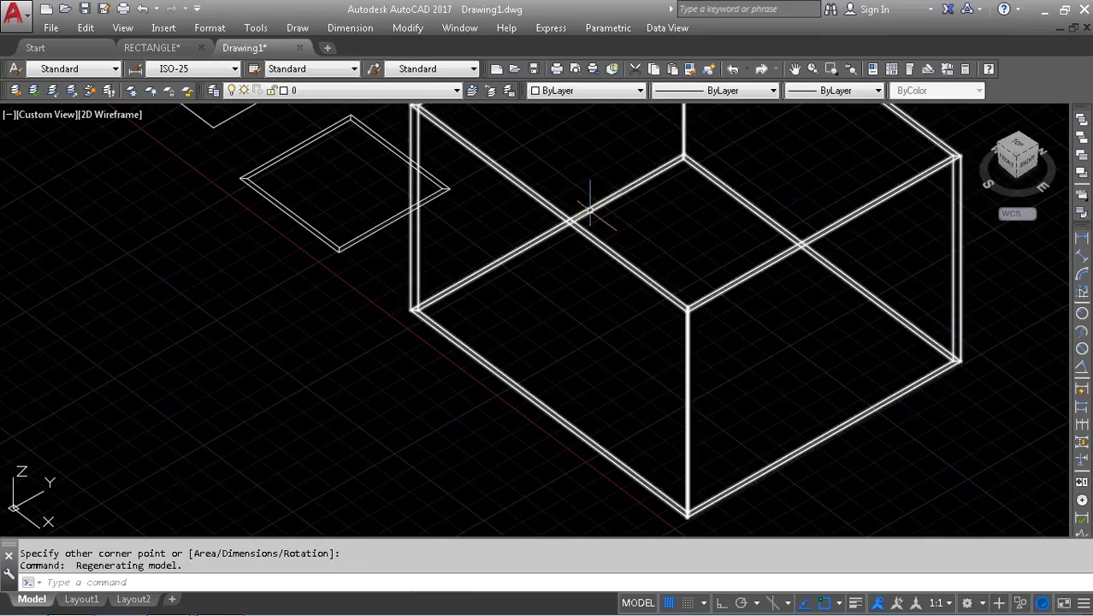
pyautogui.moveTo(598, 263); pyautogui.dragTo(655, 377, button='middle')
pyautogui.write('shad')
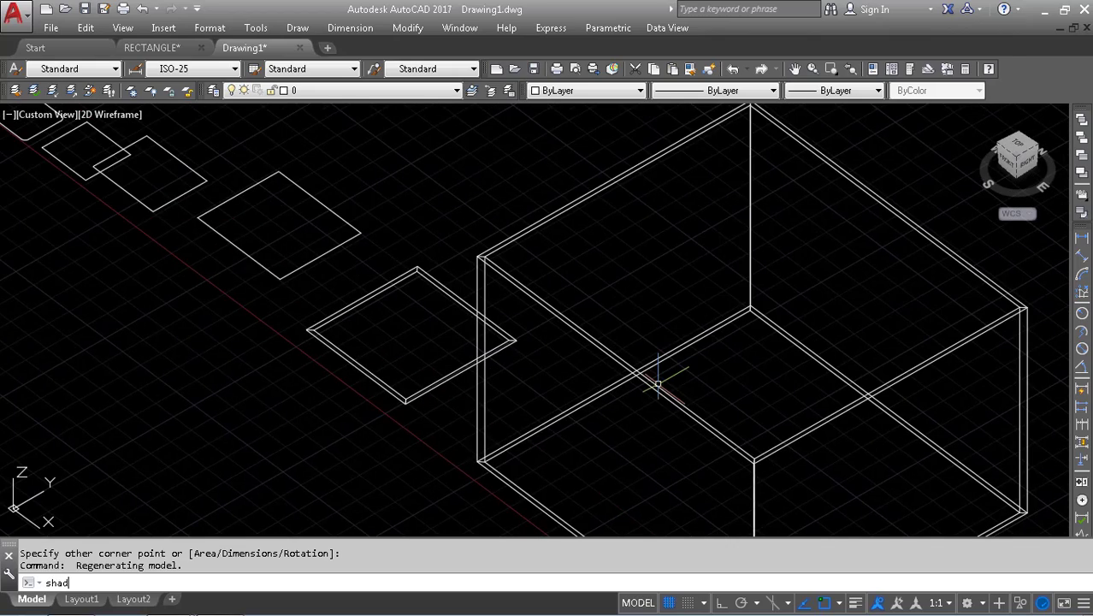
pyautogui.write('e')
pyautogui.press('Return')
pyautogui.keyDown('shift'); pyautogui.moveTo(656, 382); pyautogui.dragTo(603, 344, button='middle'); pyautogui.keyUp('shift')
pyautogui.scroll(-2, 854, 366)
# - From the top view, draw a rotated rectangle with line width 10, starting beyond the tall box's lower-right corner and picking the rotation angle on screen
pyautogui.click(1017, 151)
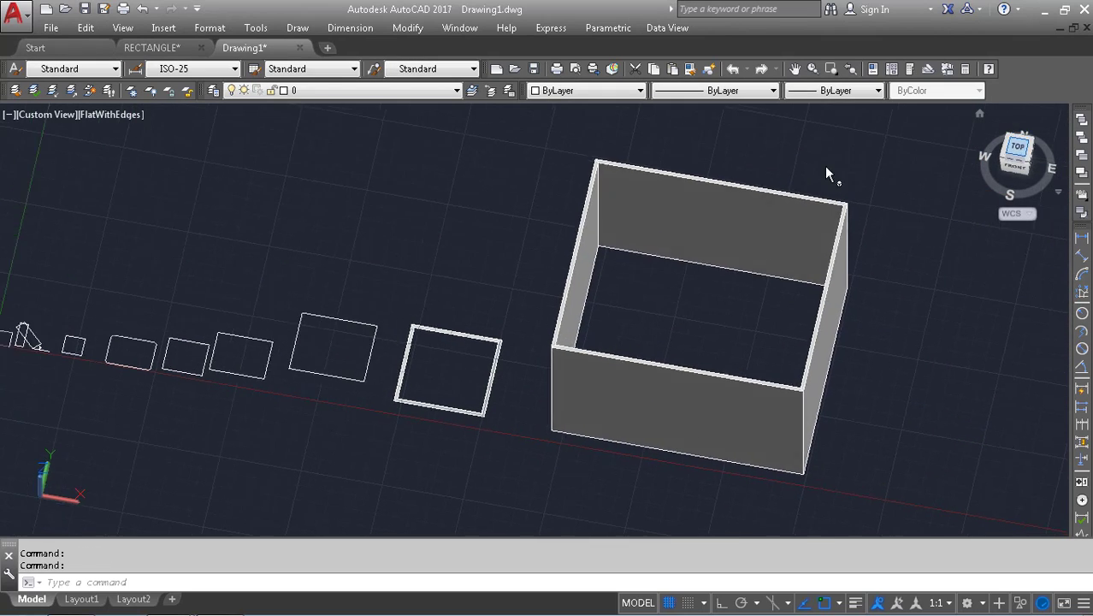
pyautogui.write('rec')
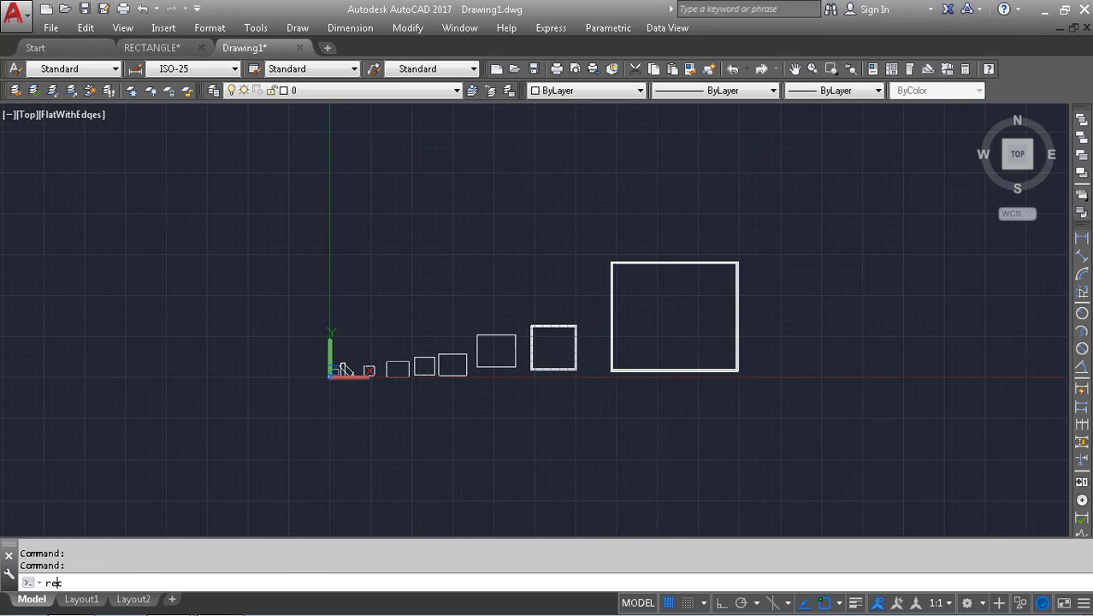
pyautogui.press('Return')
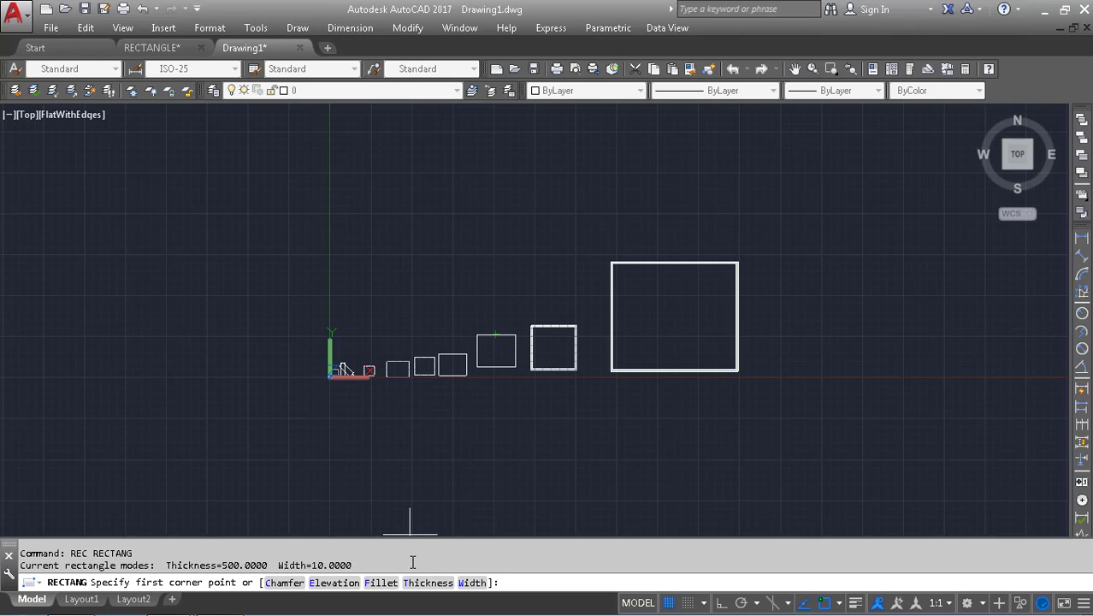
pyautogui.click(472, 583)
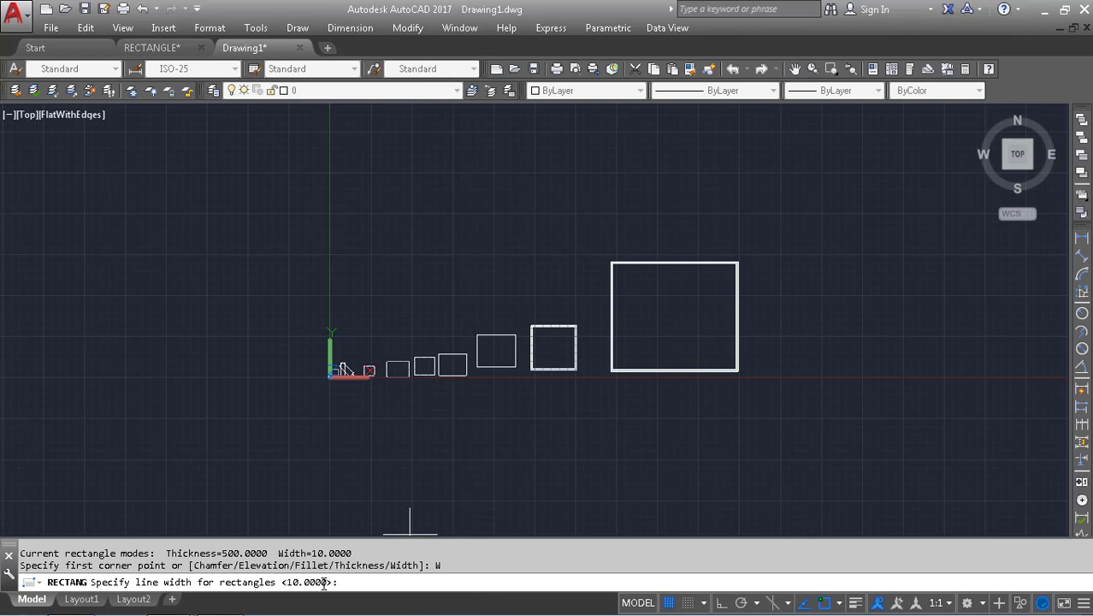
pyautogui.press('Return')
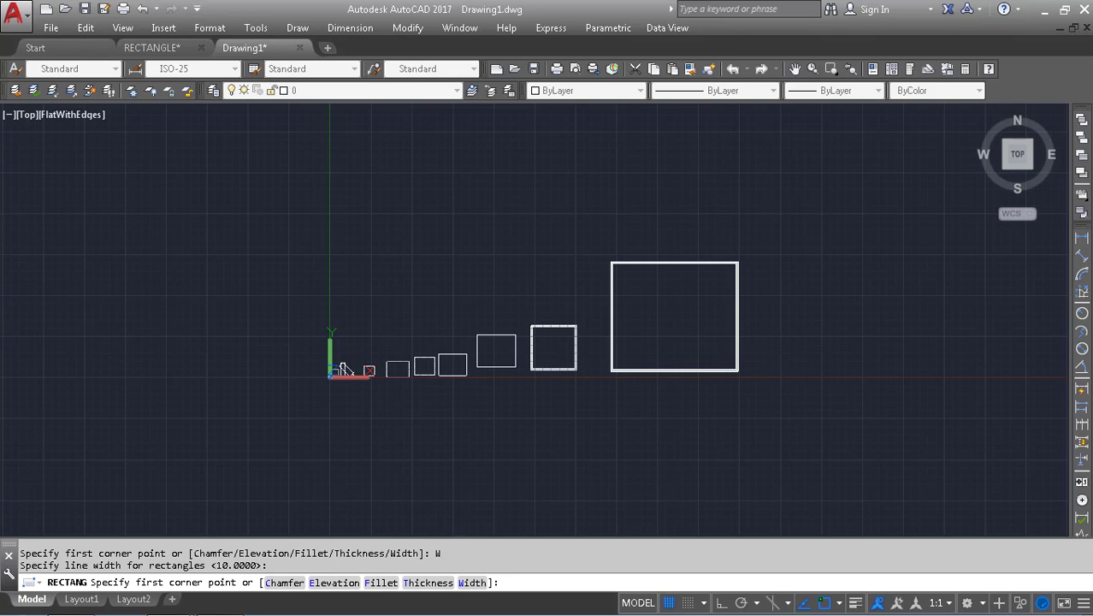
pyautogui.click(781, 380)
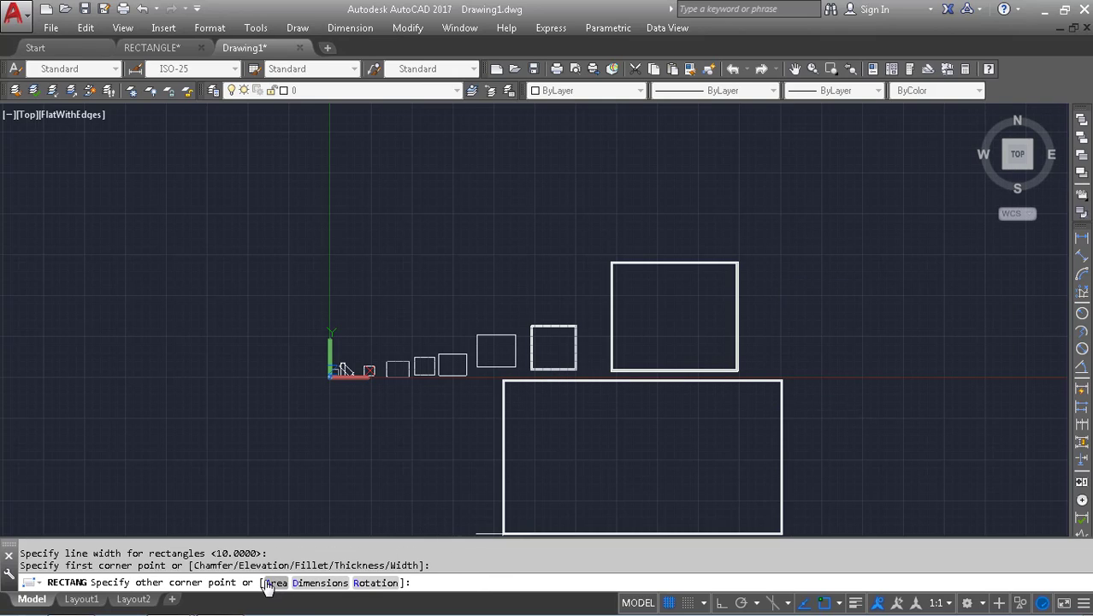
pyautogui.click(374, 582)
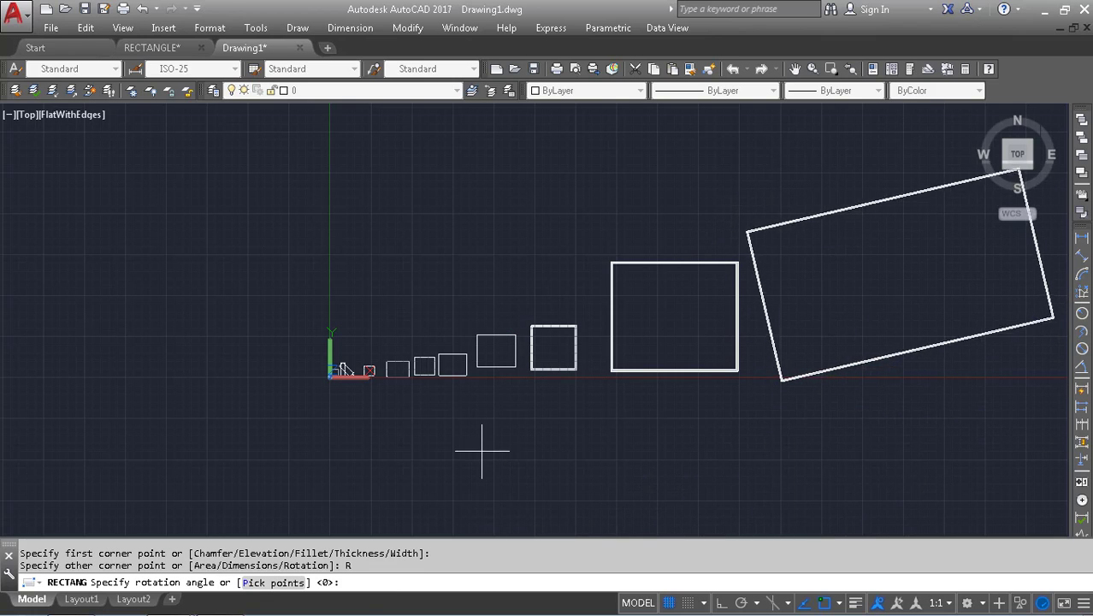
pyautogui.click(548, 483)
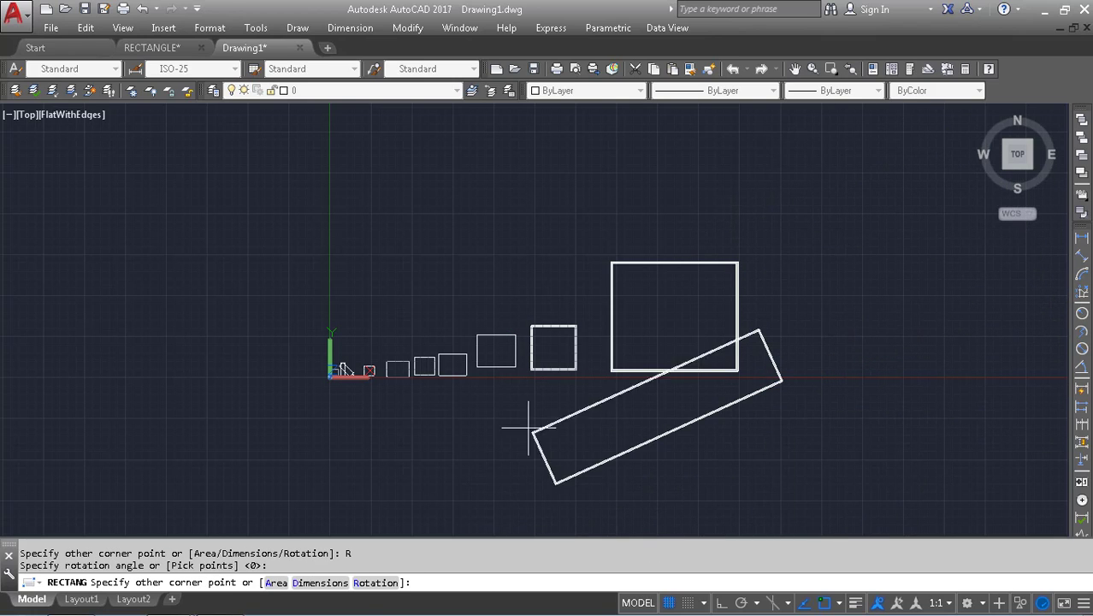
pyautogui.click(479, 246)
pyautogui.keyDown('shift'); pyautogui.moveTo(512, 254); pyautogui.dragTo(465, 607, button='middle'); pyautogui.keyUp('shift')
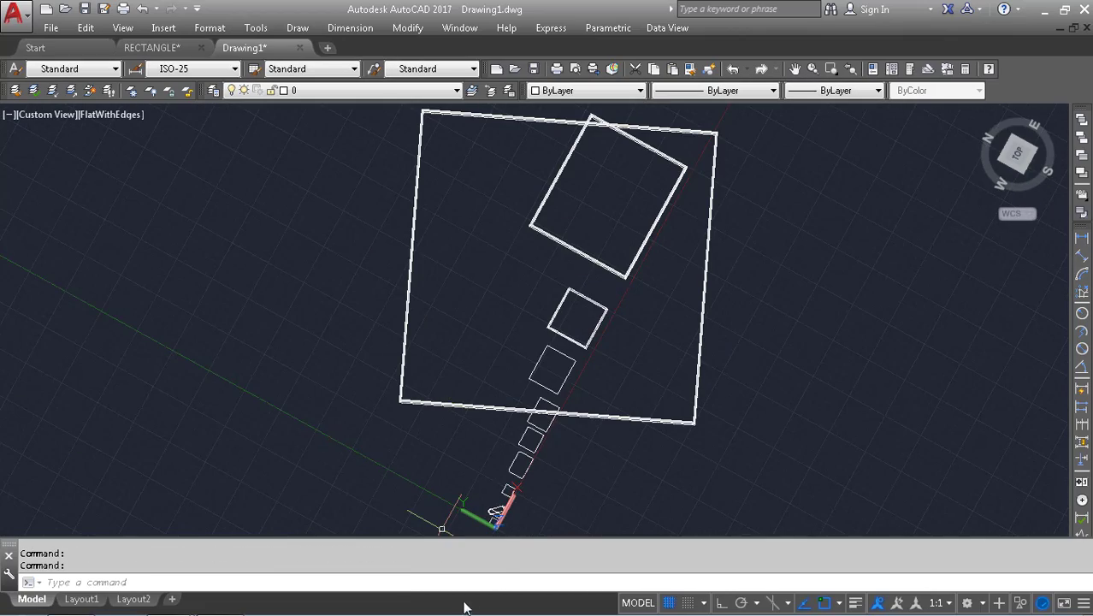